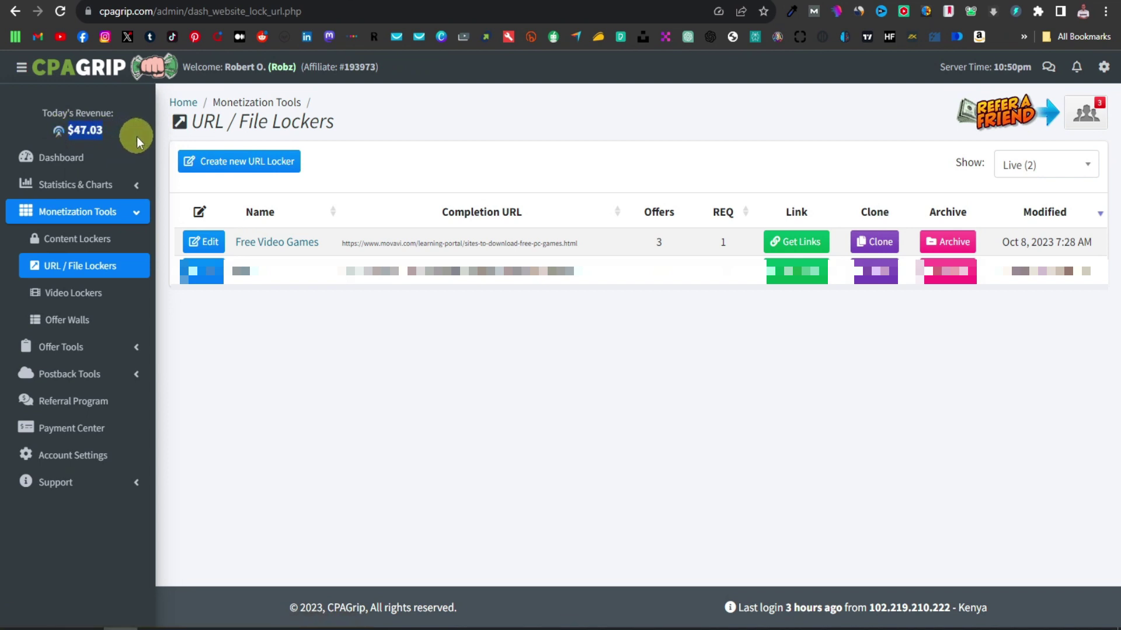
pyautogui.click(138, 136)
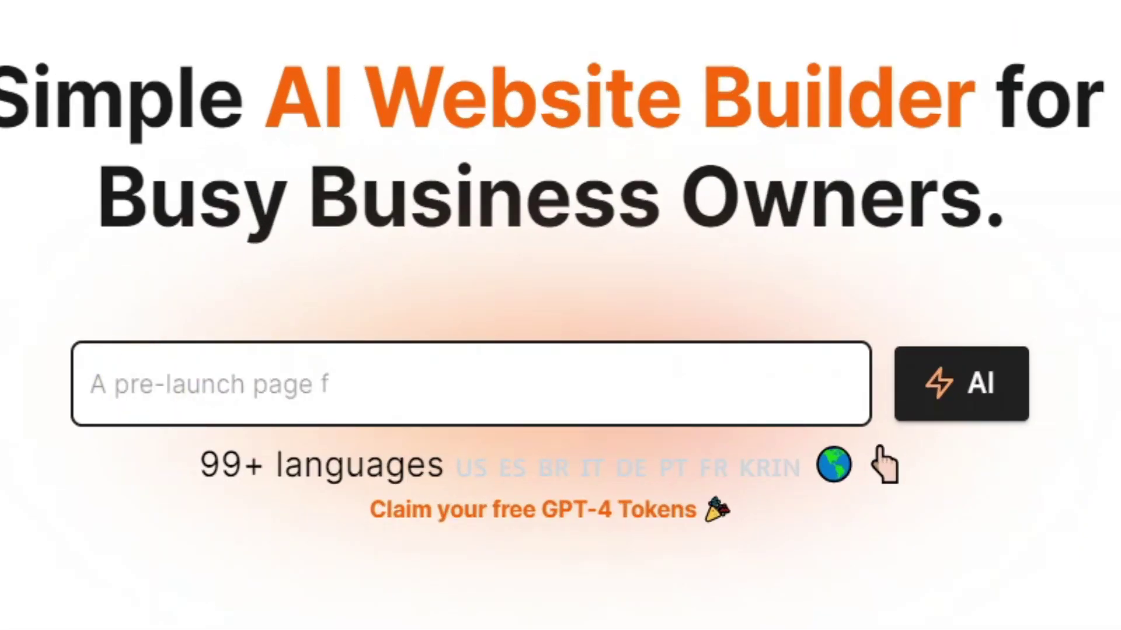
# - Start an AI-generated website about "video games" and choose the free GPT-3.5 version
pyautogui.click(292, 396)
pyautogui.write('video games')
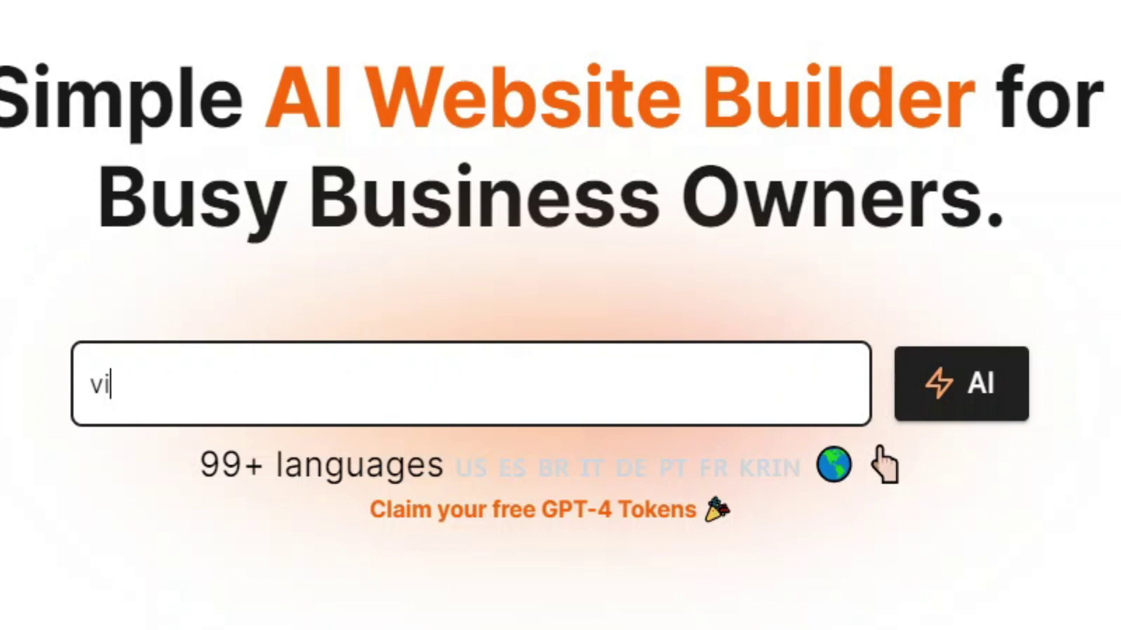
pyautogui.click(961, 380)
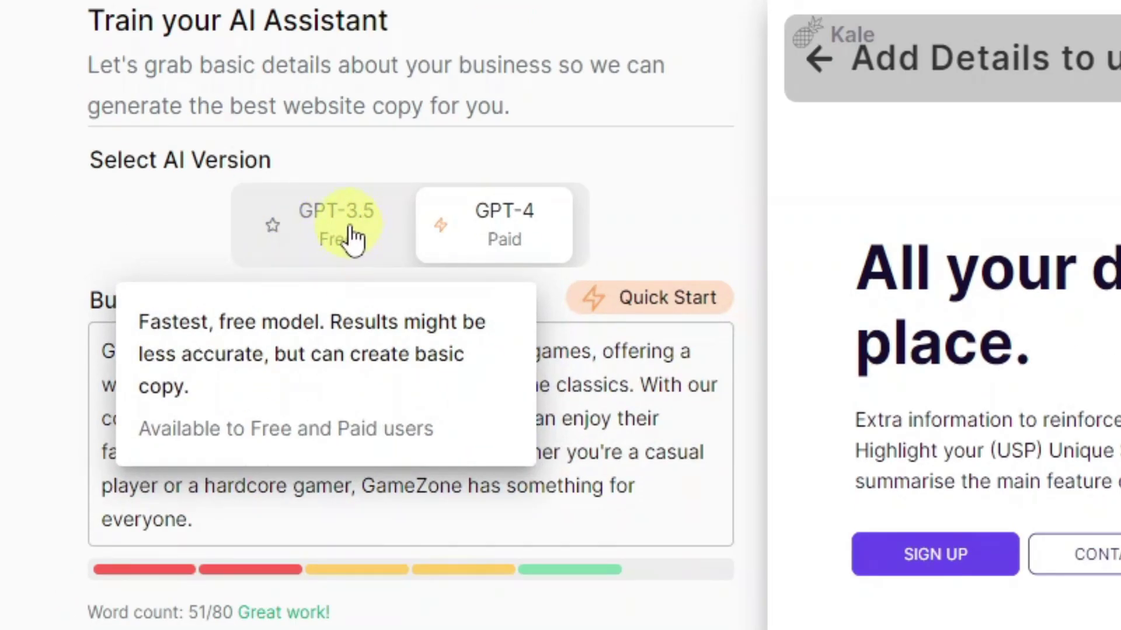
pyautogui.click(351, 237)
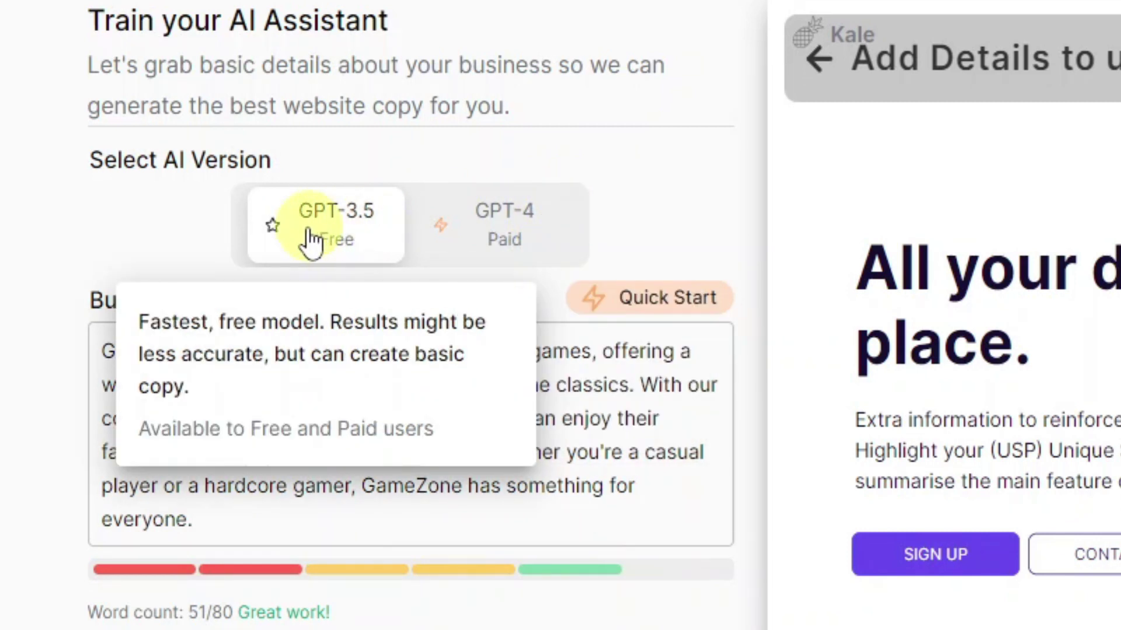
# - Rewrite the business details as "GameZone is a leading video game review site. We cover all video game titles including A titles games as well as classics"
pyautogui.scroll(-2, 293, 356)
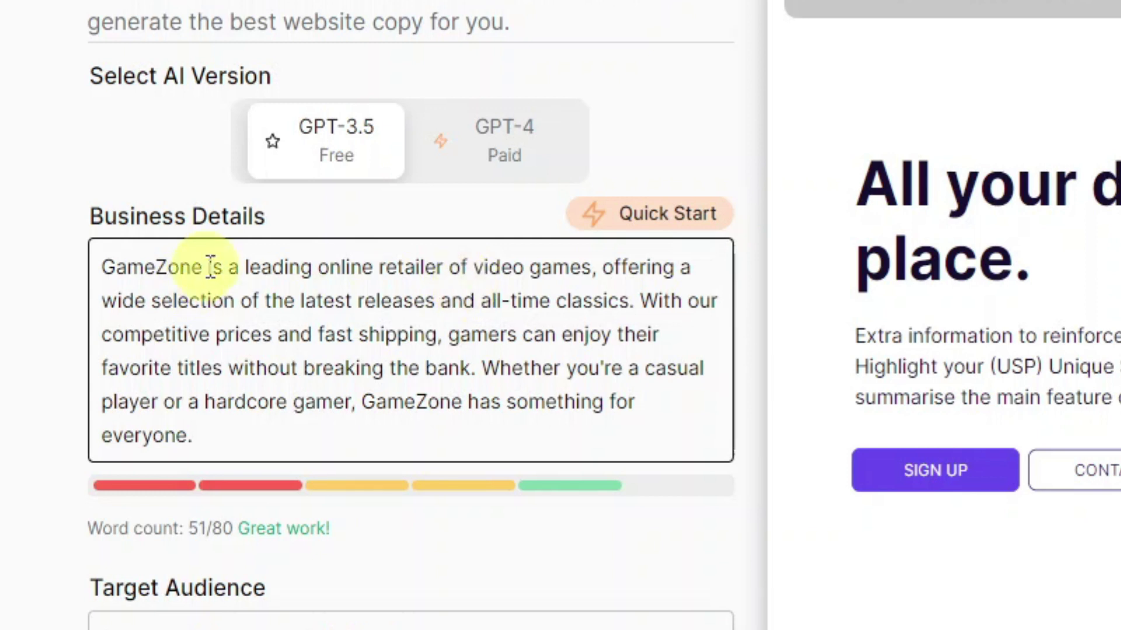
pyautogui.hotkey('ctrl', 'a')
pyautogui.write('GameZone is a leading vid')
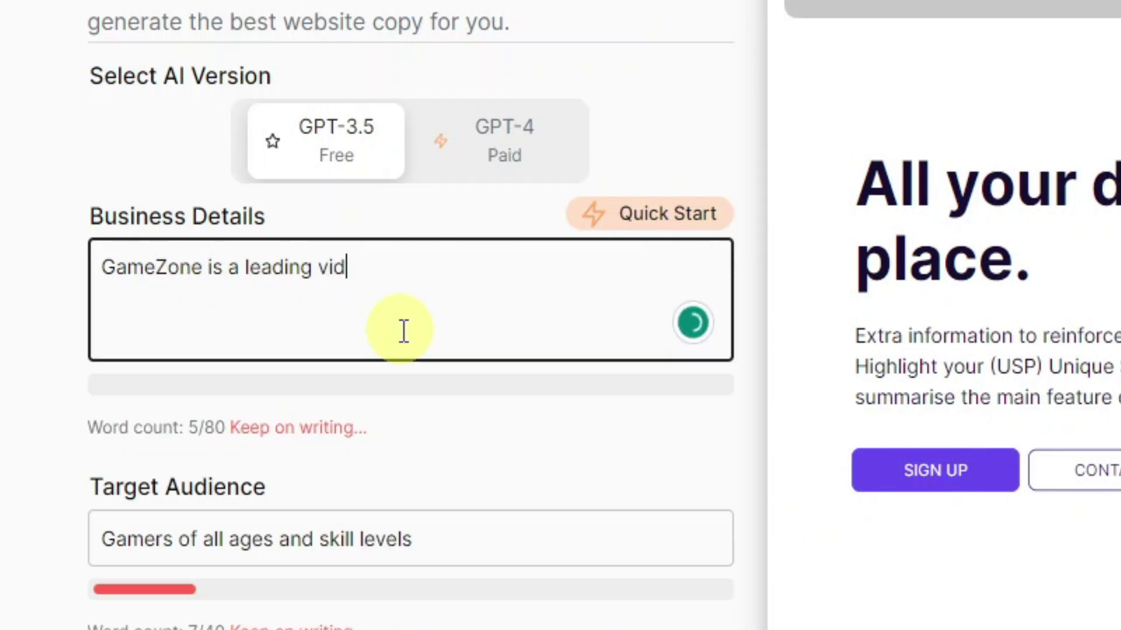
pyautogui.write('eo game review site. We cover all video game titles including A titles games as well as classics')
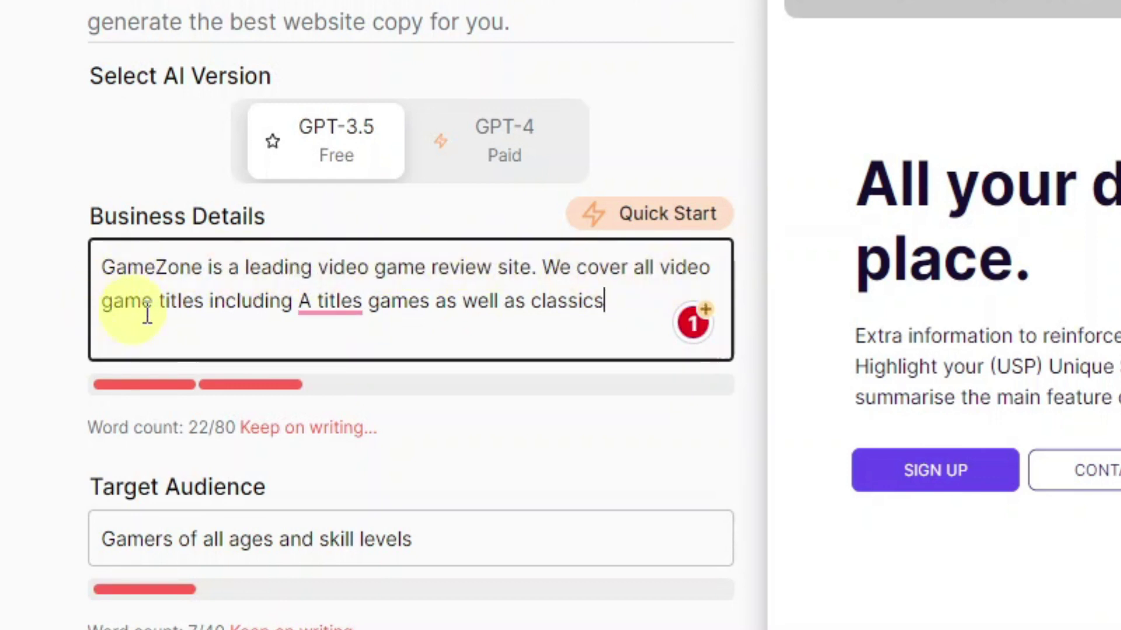
pyautogui.moveTo(313, 301)
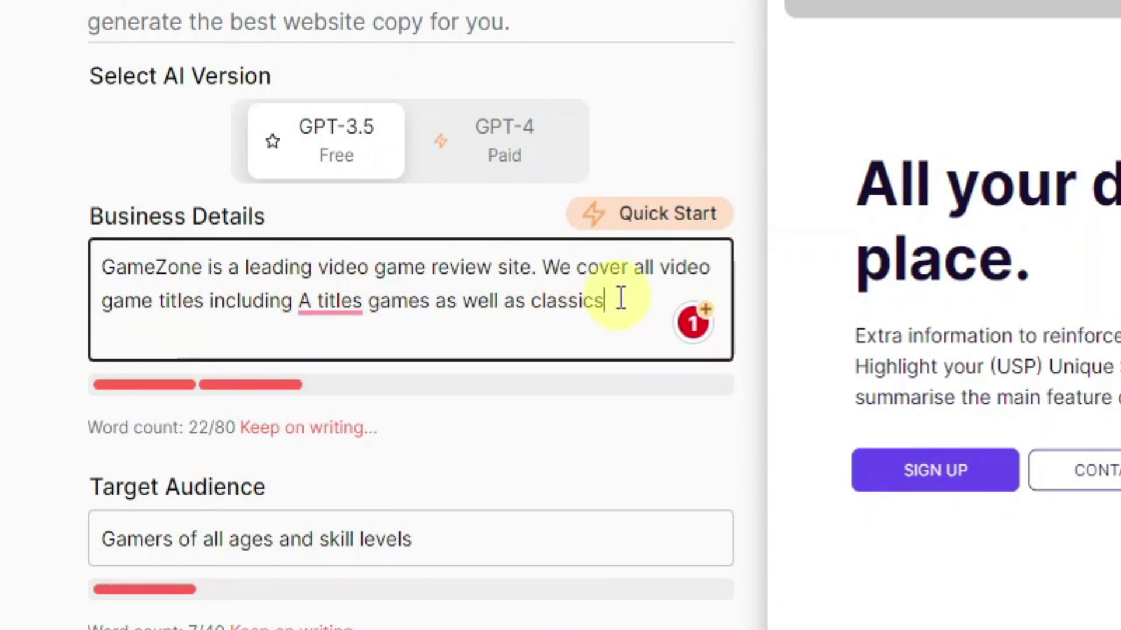
# - Add "We also cover walkthroughs, tips and tricks and how to's." to the business details and start the website generation
pyautogui.write('We')
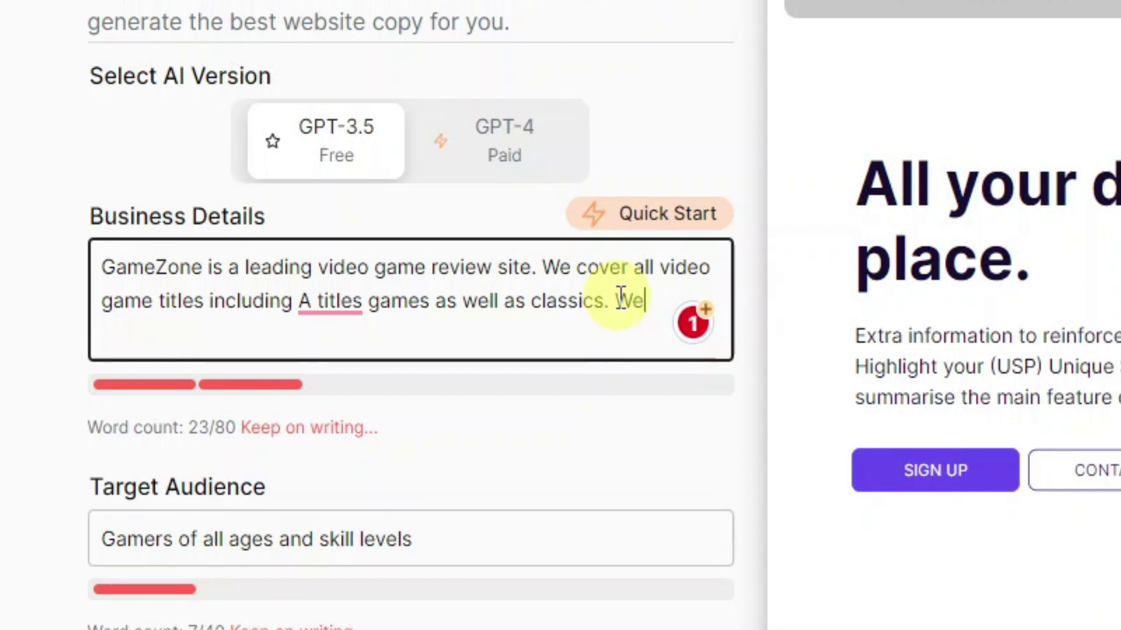
pyautogui.write(' also cover walk')
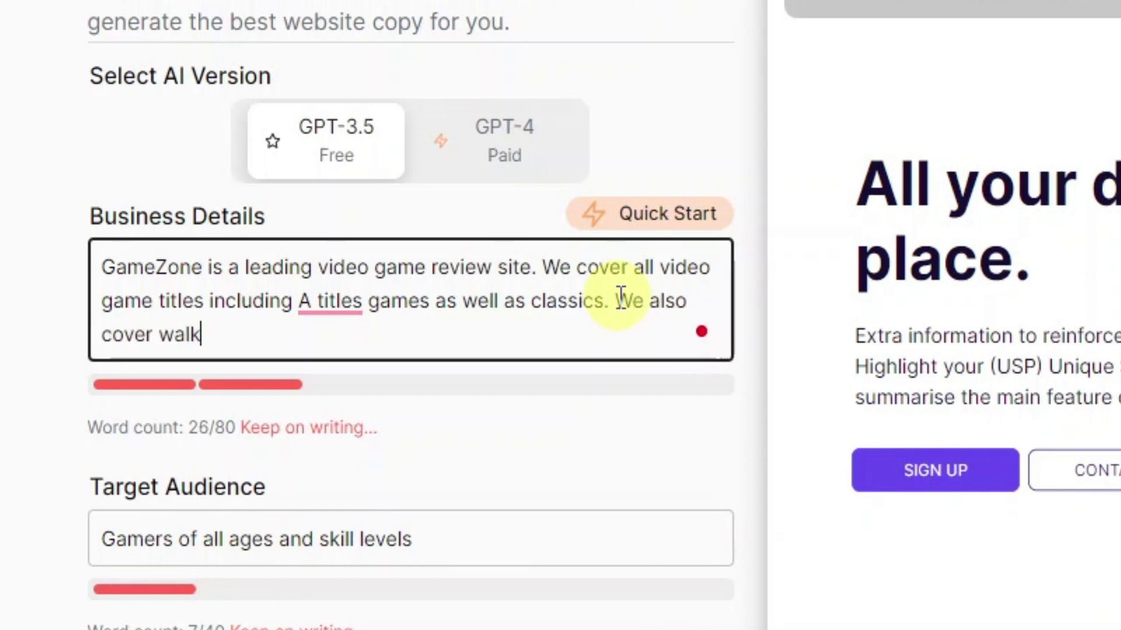
pyautogui.write('throughs, tips a')
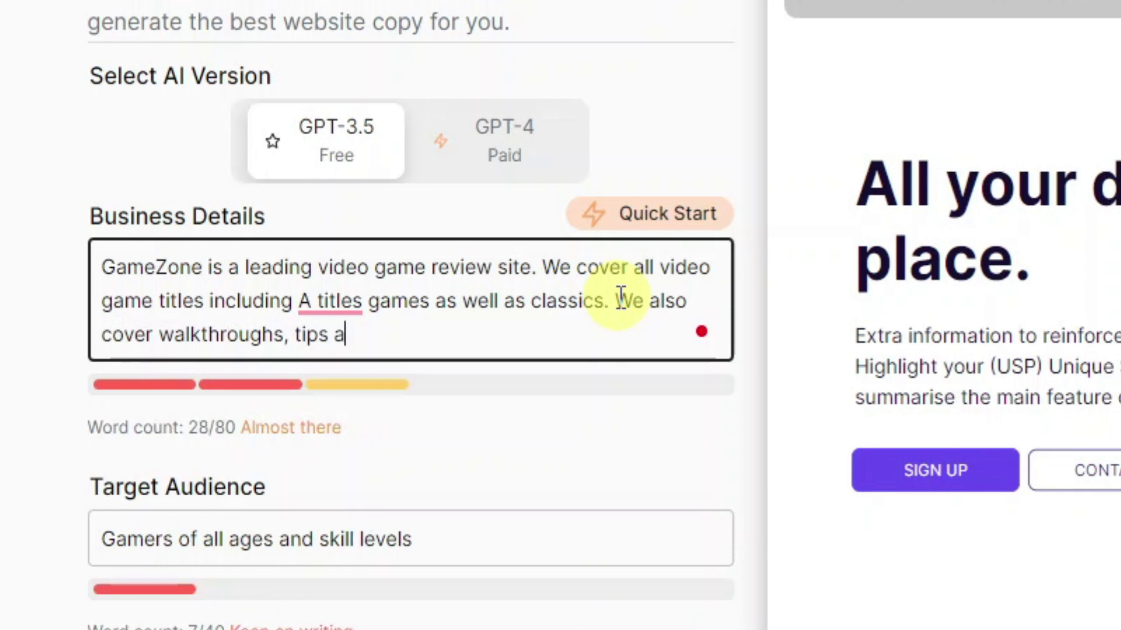
pyautogui.write('nd tricks and how ')
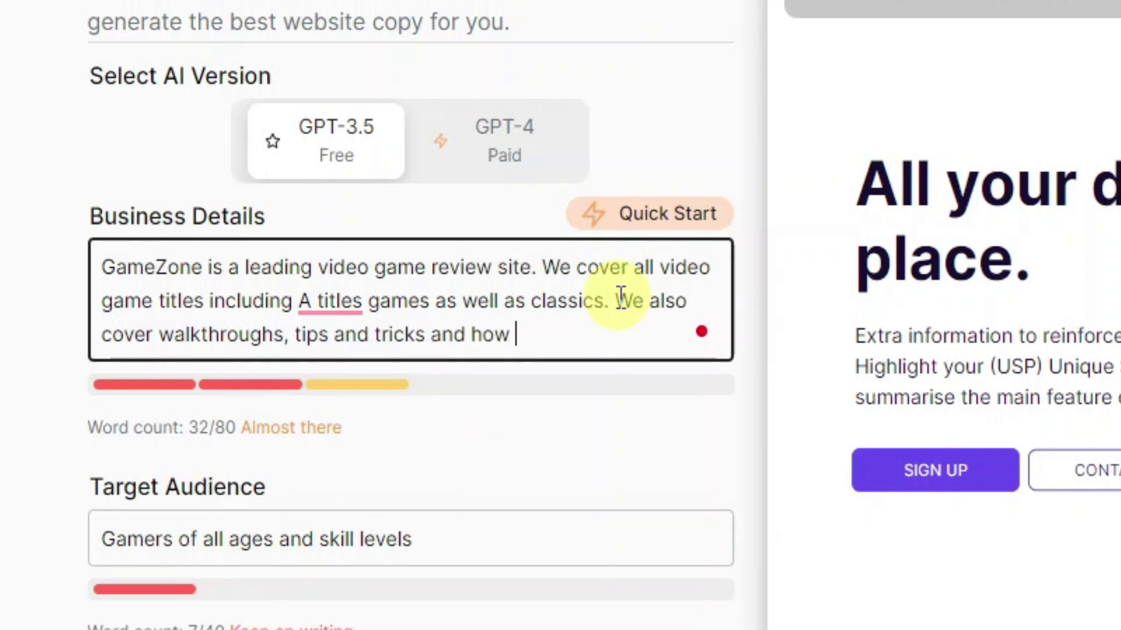
pyautogui.write("to's.")
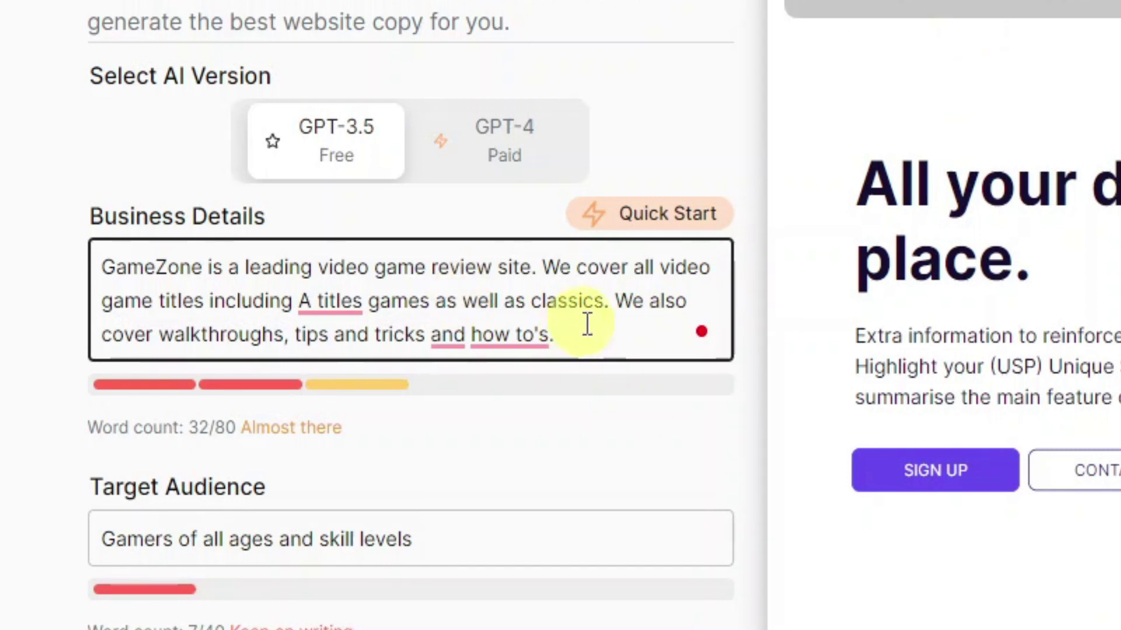
pyautogui.scroll(-5, 638, 321)
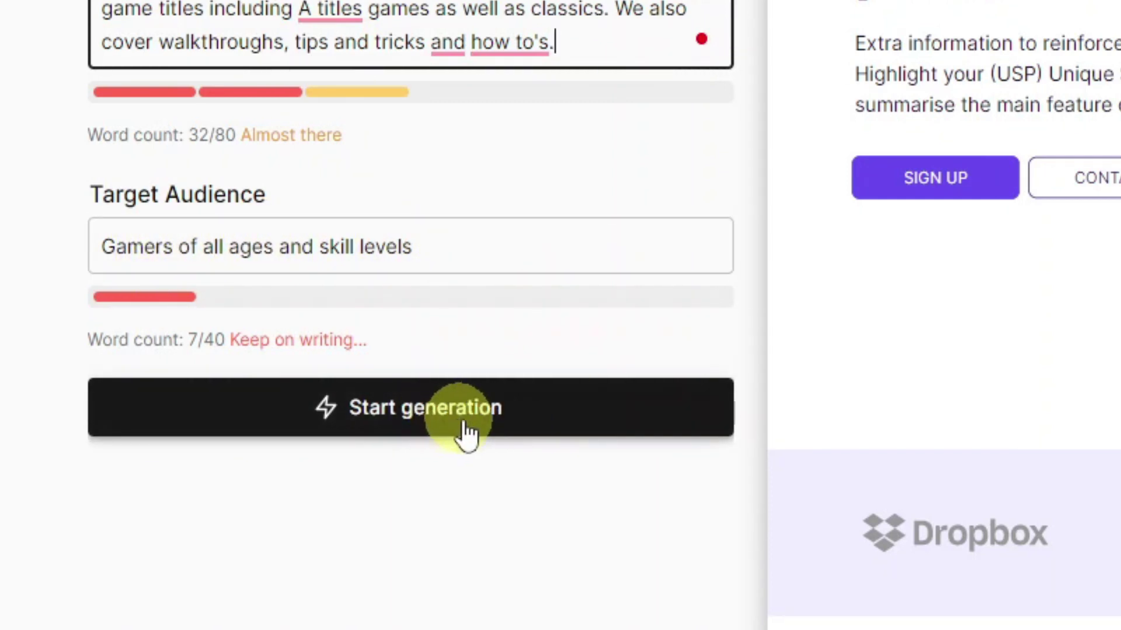
pyautogui.click(438, 418)
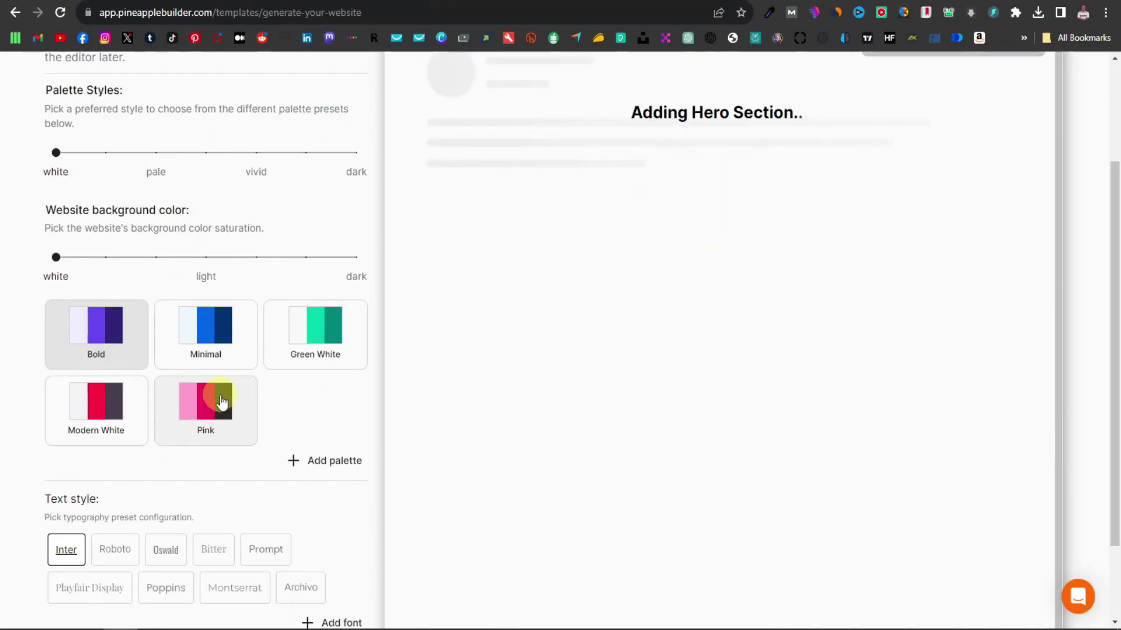
# - Review the design options for palette style, background colour saturation, colour palettes and text style
pyautogui.scroll(3, 221, 402)
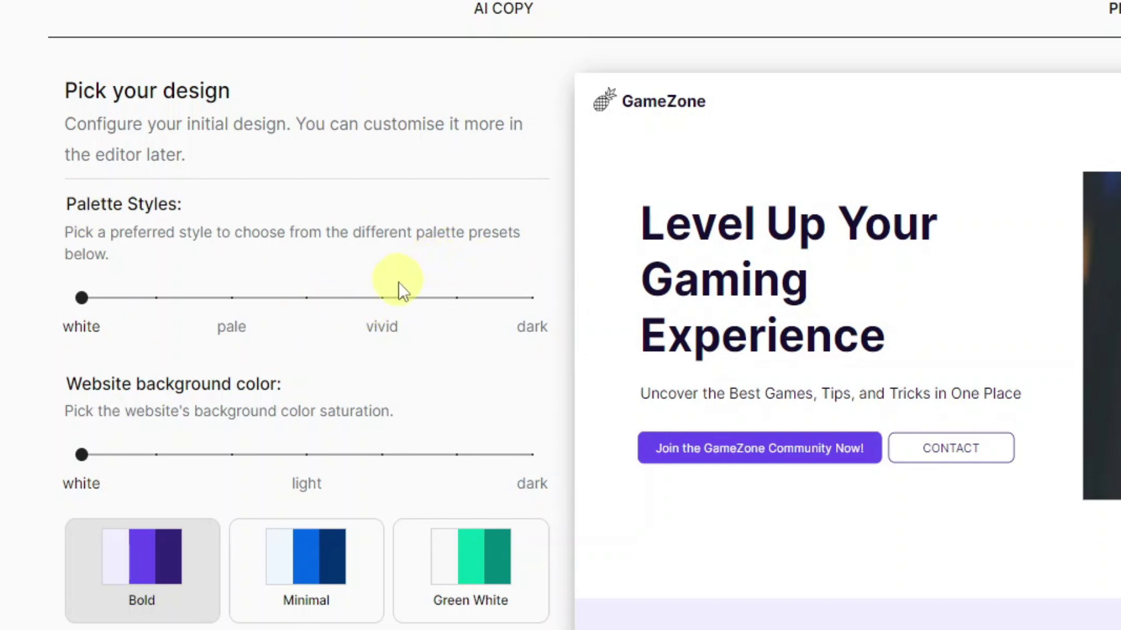
pyautogui.scroll(-2, 408, 291)
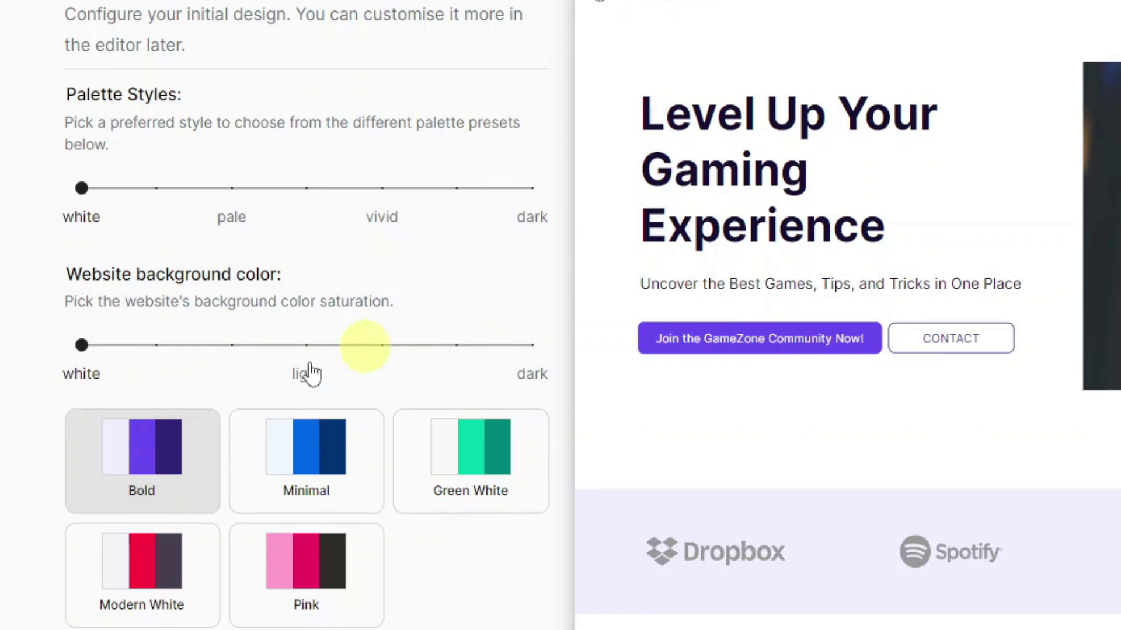
pyautogui.scroll(-1, 225, 426)
pyautogui.scroll(-2, 228, 426)
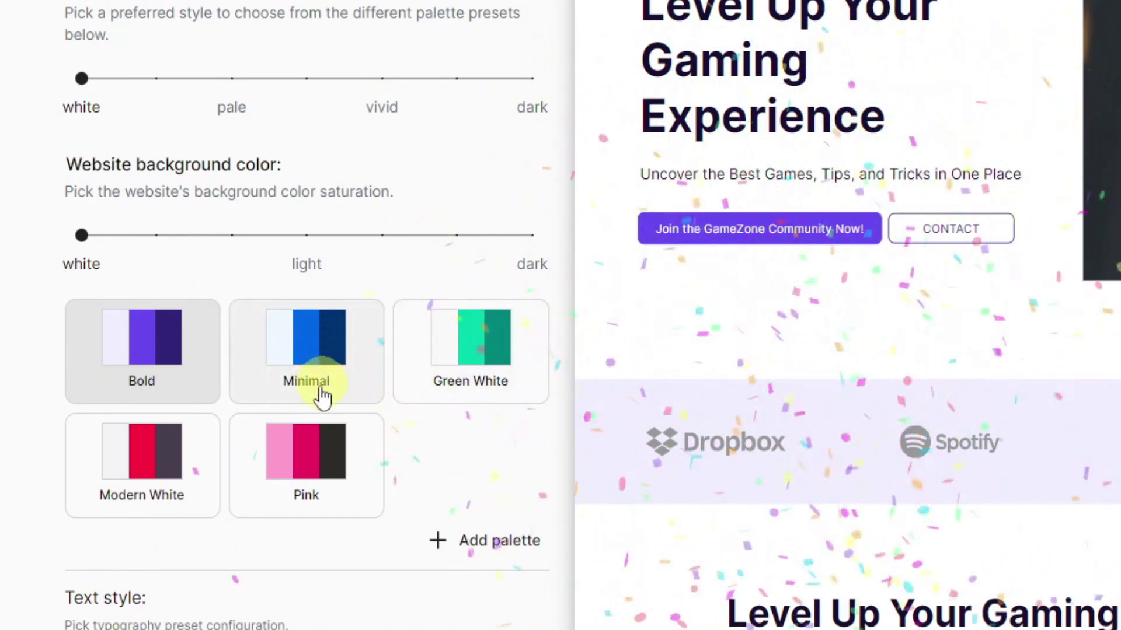
pyautogui.scroll(-2, 347, 382)
pyautogui.scroll(-1, 345, 389)
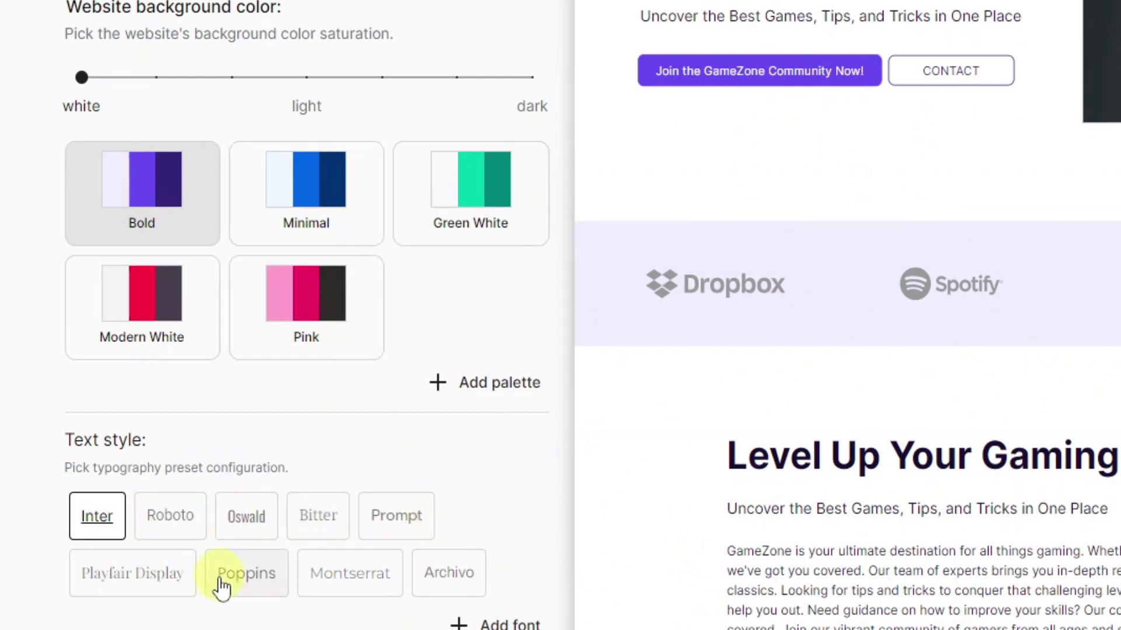
pyautogui.scroll(7, 350, 578)
pyautogui.scroll(-2, 340, 600)
pyautogui.scroll(2, 262, 555)
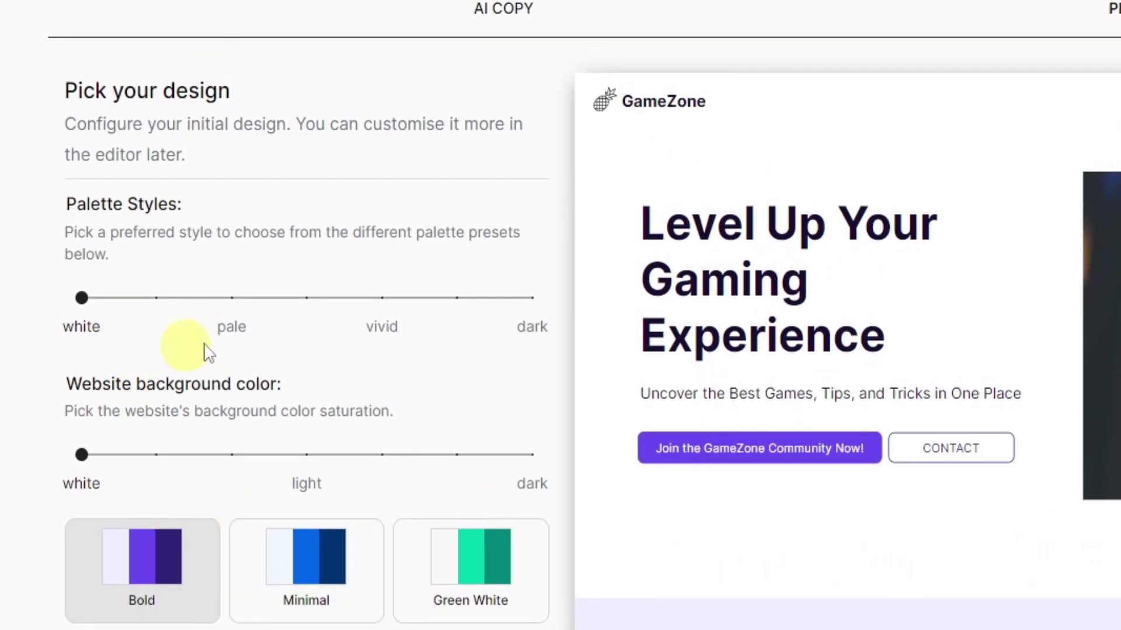
# - Try the pale and vivid palette styles, checking the whole website preview with each
pyautogui.click(231, 298)
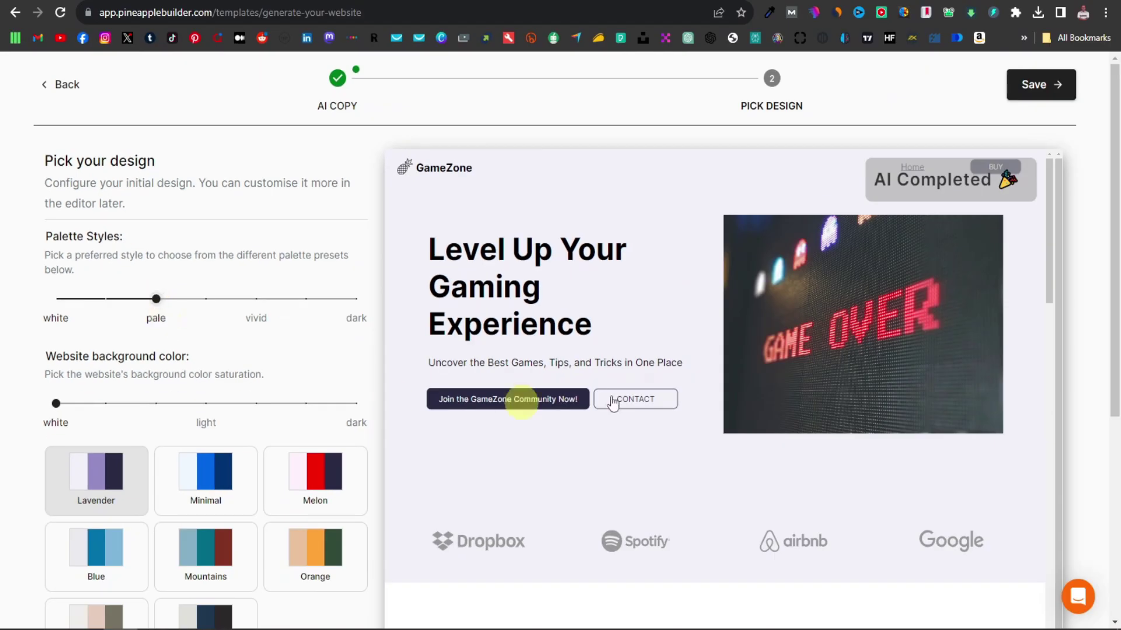
pyautogui.scroll(-10, 673, 443)
pyautogui.scroll(10, 673, 442)
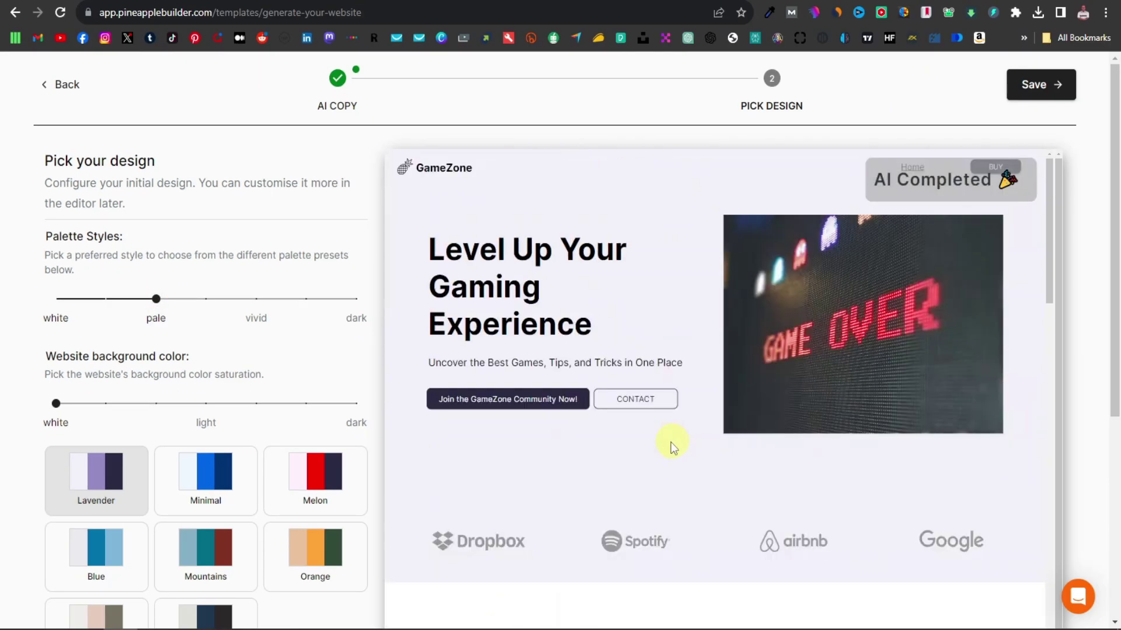
pyautogui.click(257, 300)
pyautogui.scroll(-10, 620, 392)
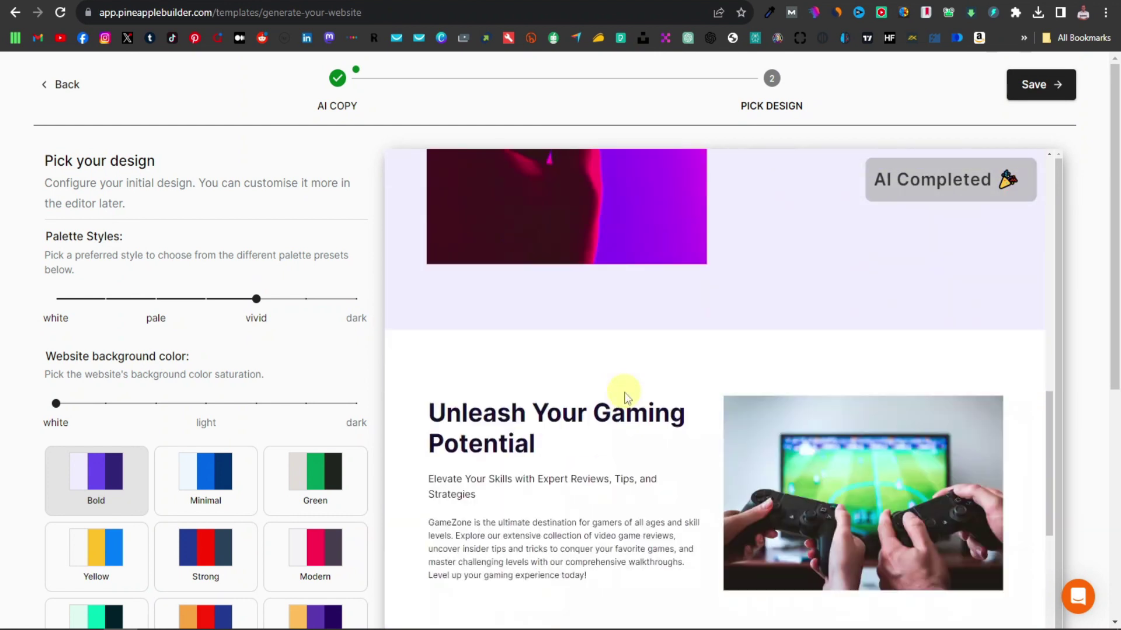
pyautogui.scroll(10, 620, 393)
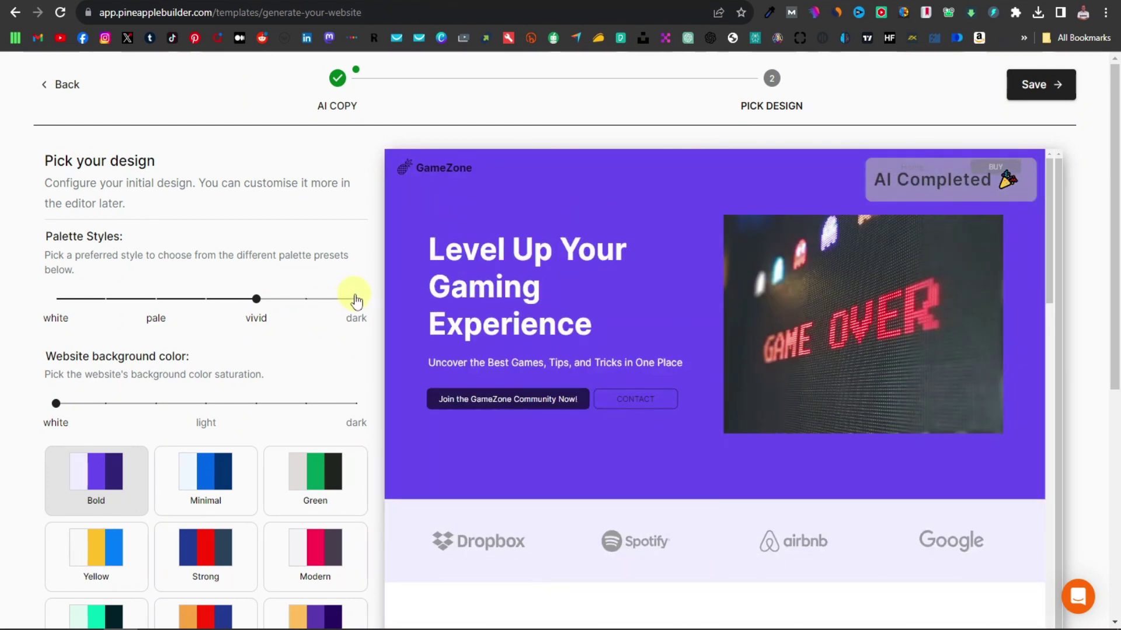
# - Set the palette style to dark and check the website preview from start to end
pyautogui.click(356, 299)
pyautogui.scroll(-10, 782, 358)
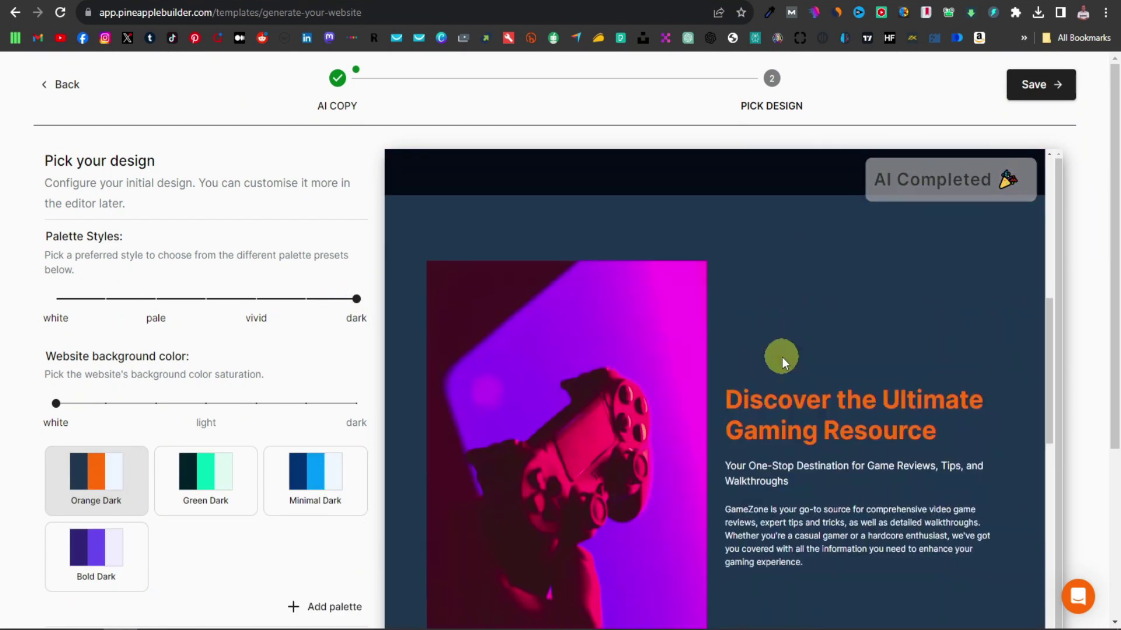
pyautogui.scroll(10, 782, 357)
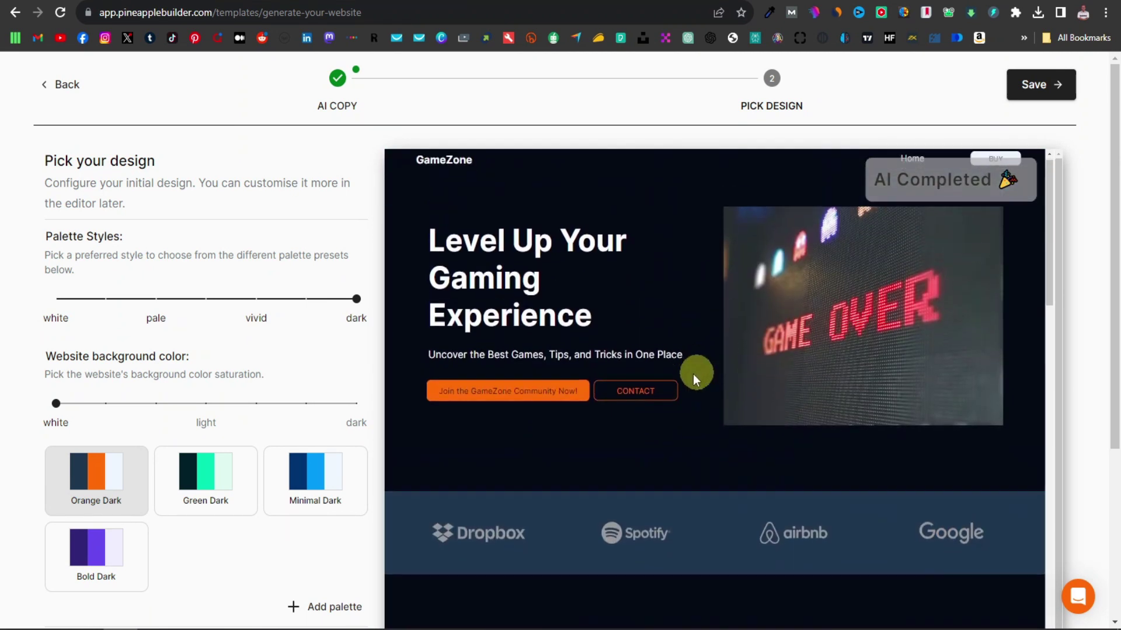
pyautogui.scroll(-8, 698, 373)
pyautogui.scroll(8, 607, 416)
pyautogui.scroll(3, 292, 425)
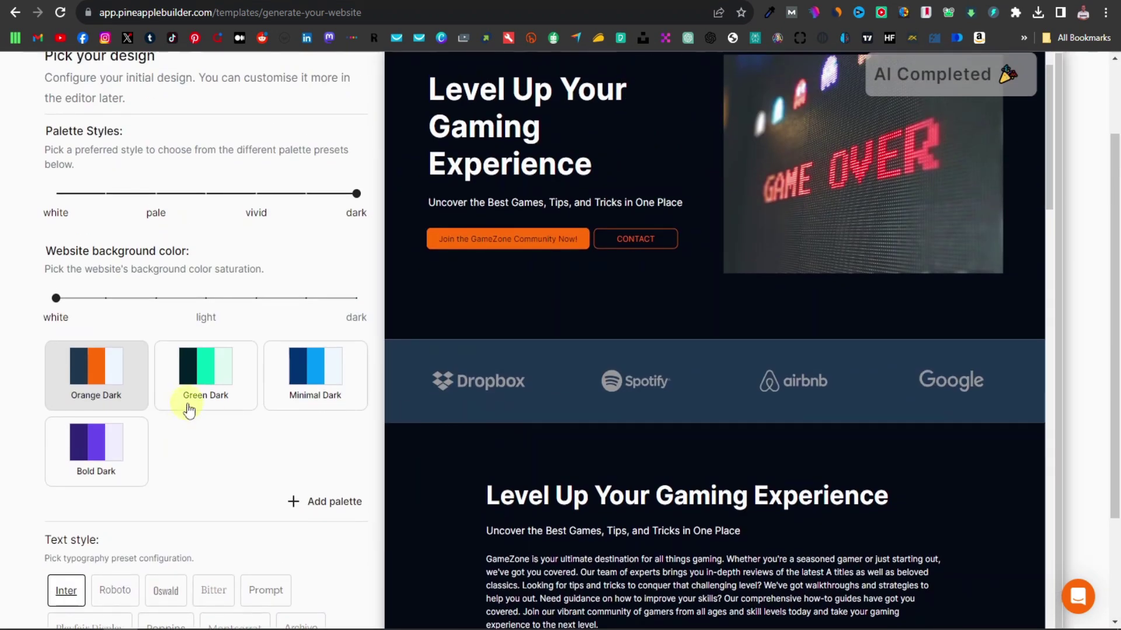
# - Try the Green Dark, Minimal Dark and Bold Dark palettes and return to Orange Dark
pyautogui.click(201, 374)
pyautogui.click(301, 382)
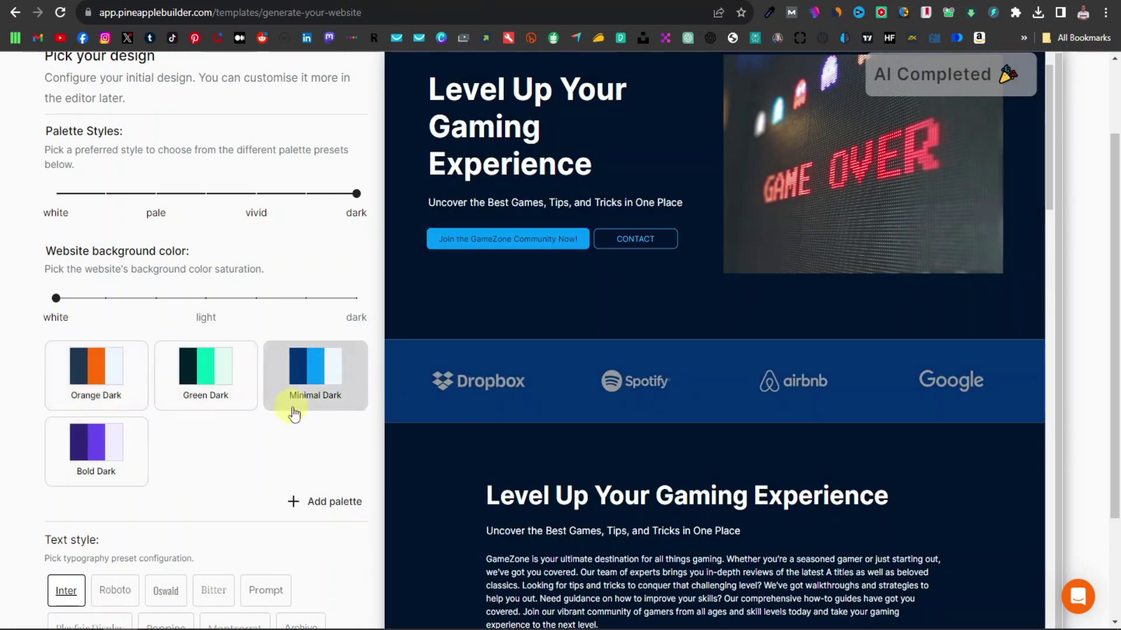
pyautogui.click(100, 447)
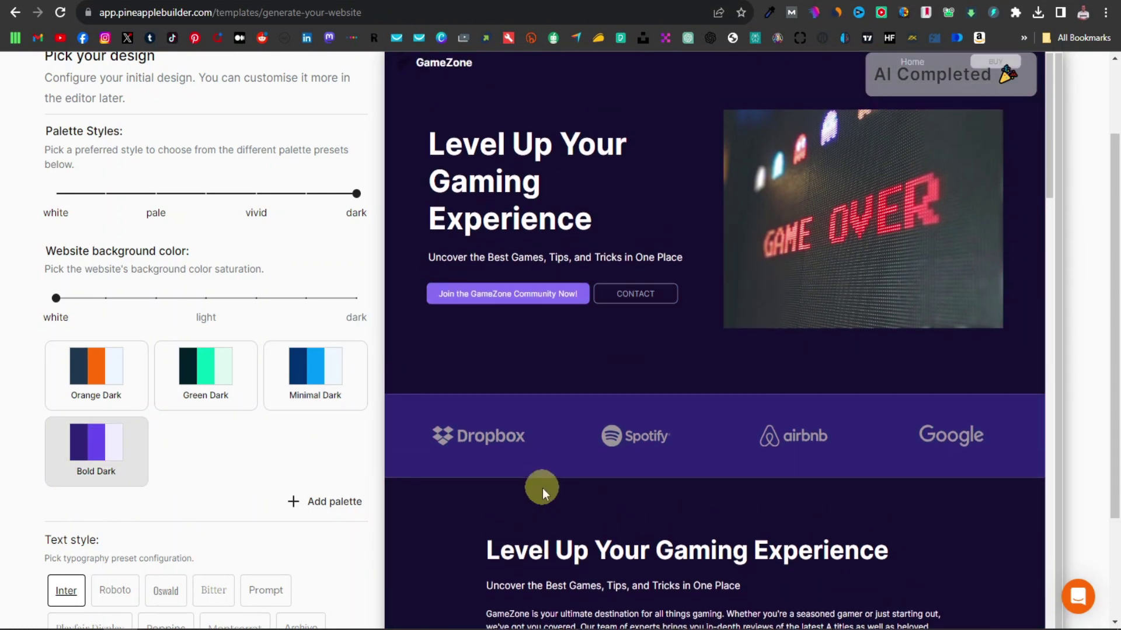
pyautogui.scroll(2, 283, 425)
pyautogui.click(85, 482)
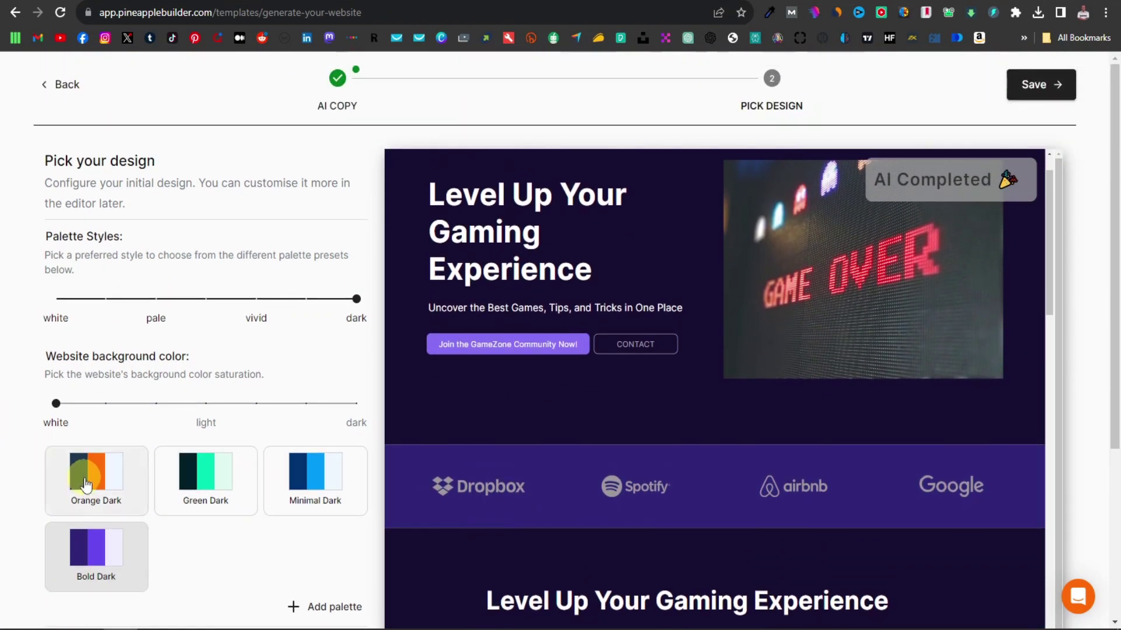
pyautogui.scroll(-4, 233, 450)
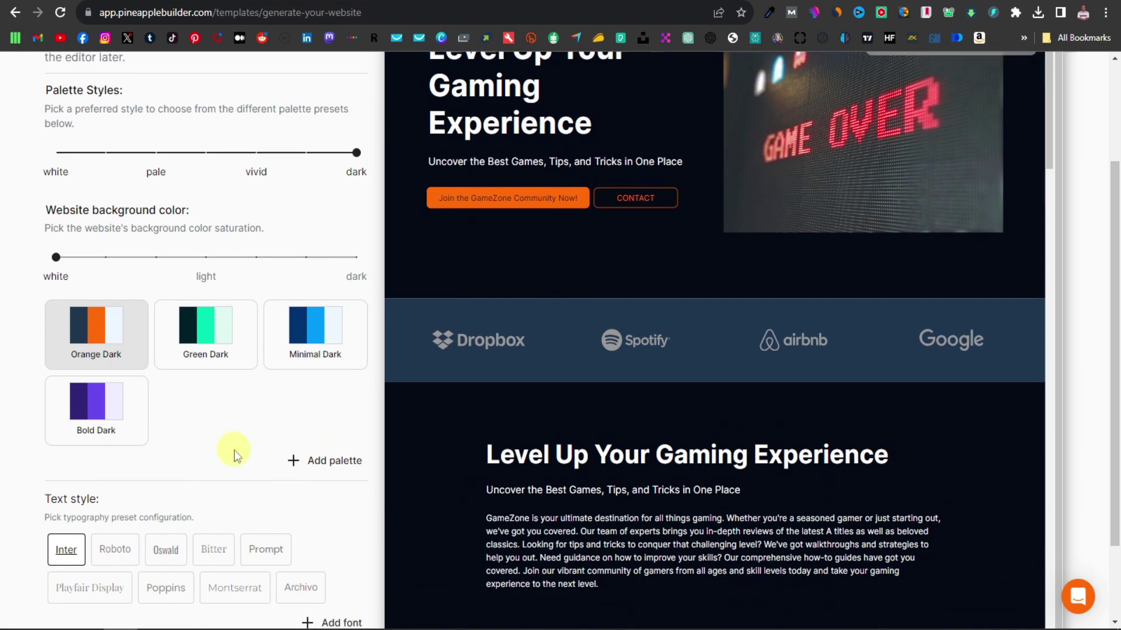
pyautogui.scroll(4, 235, 454)
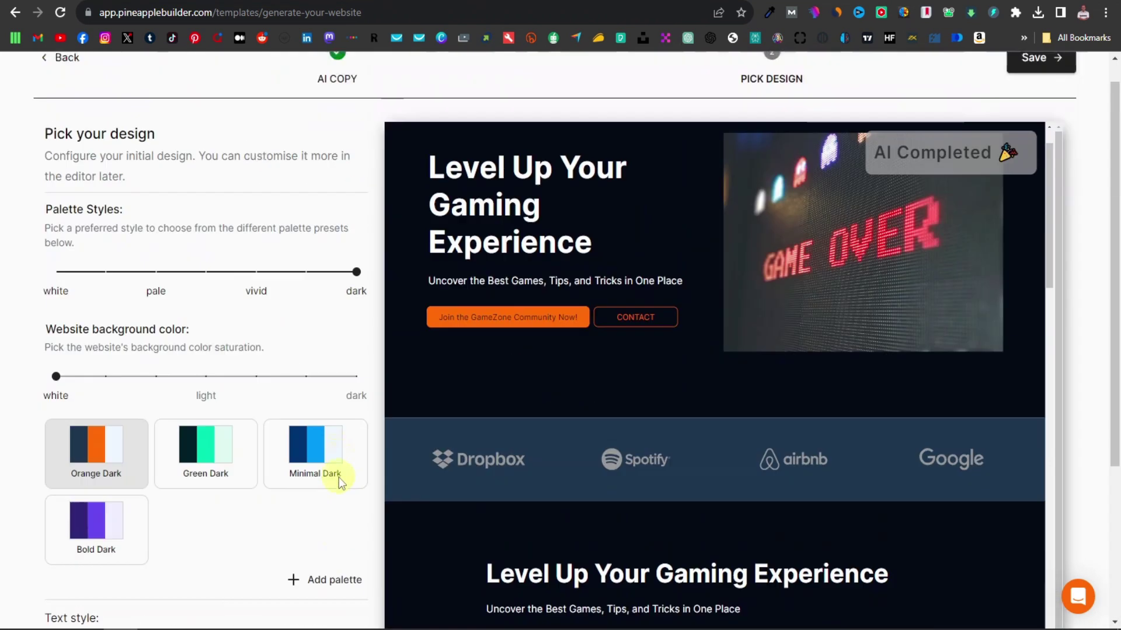
# - Save the chosen design and skip the editor's introductory tour to view the generated home page
pyautogui.click(1038, 86)
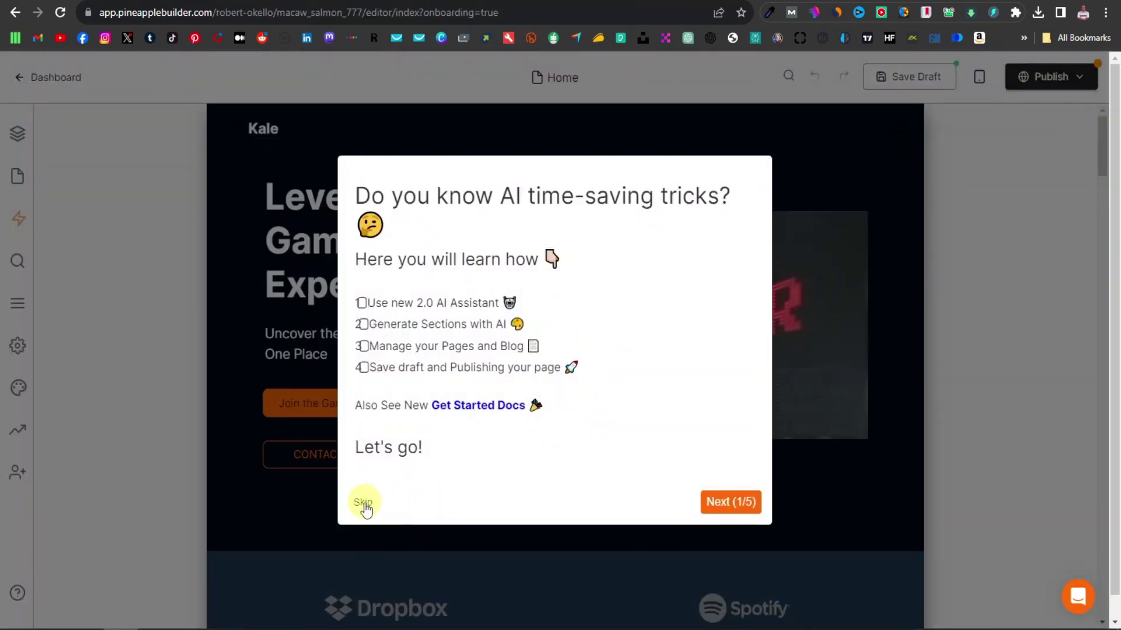
pyautogui.click(364, 503)
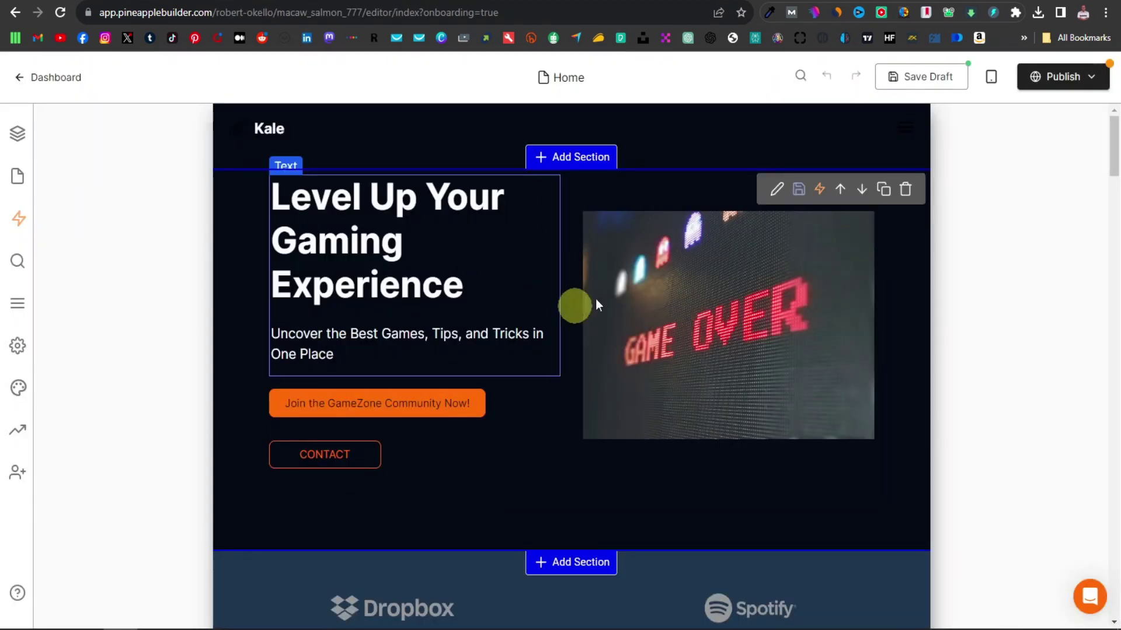
pyautogui.scroll(-12, 460, 333)
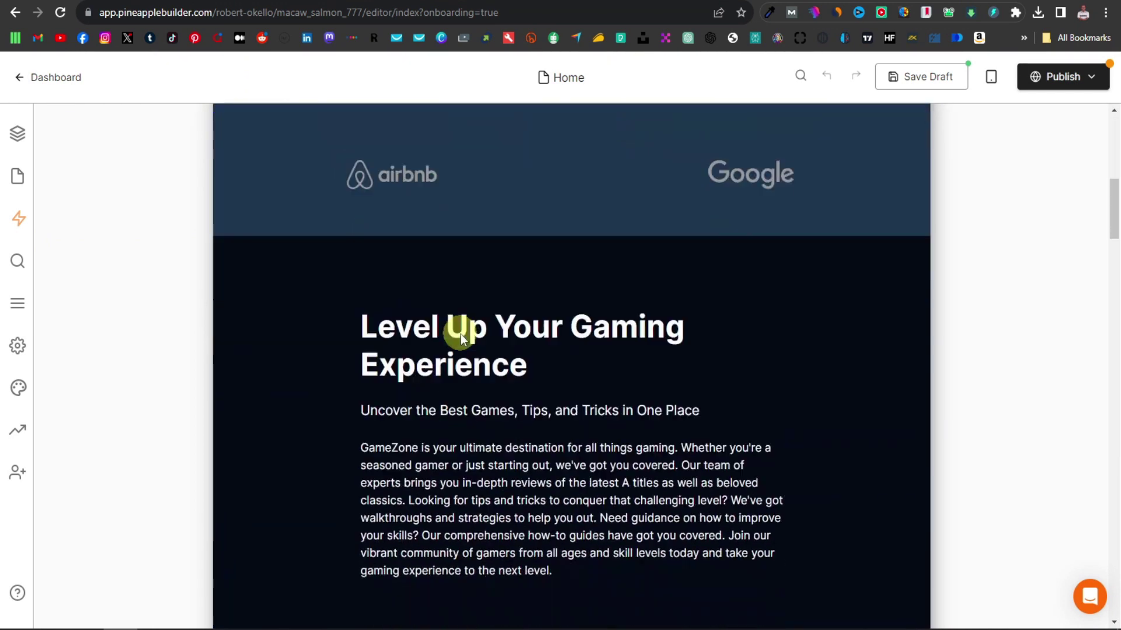
# - Delete the company logos section with Dropbox, Spotify, Airbnb and Google from the home page
pyautogui.scroll(-8, 461, 334)
pyautogui.scroll(12, 461, 334)
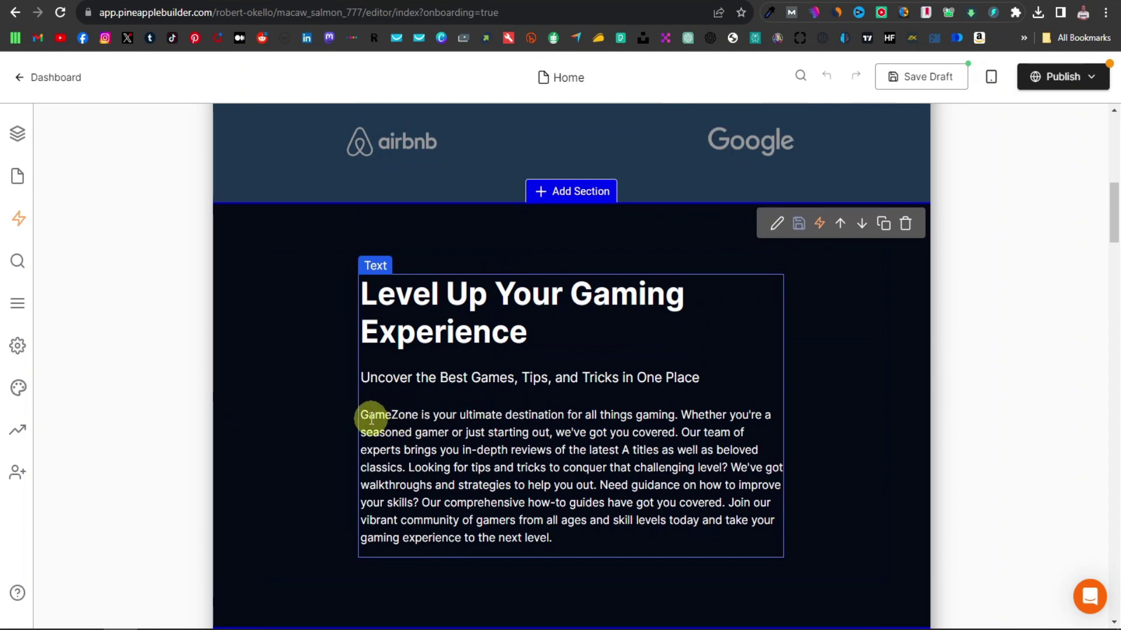
pyautogui.scroll(8, 480, 425)
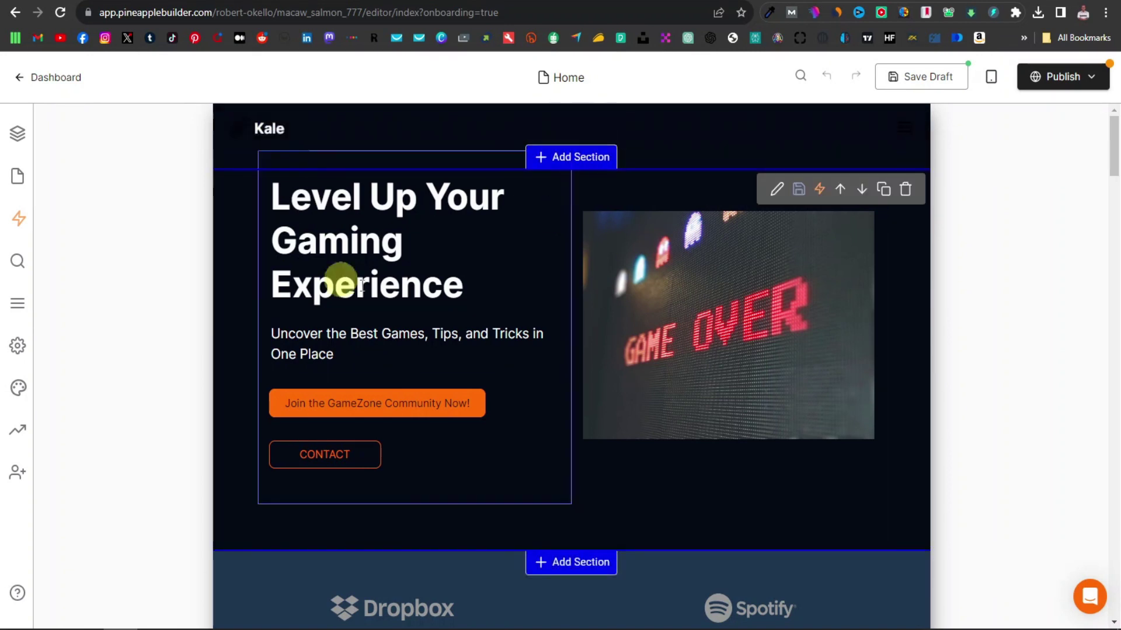
pyautogui.scroll(-20, 360, 286)
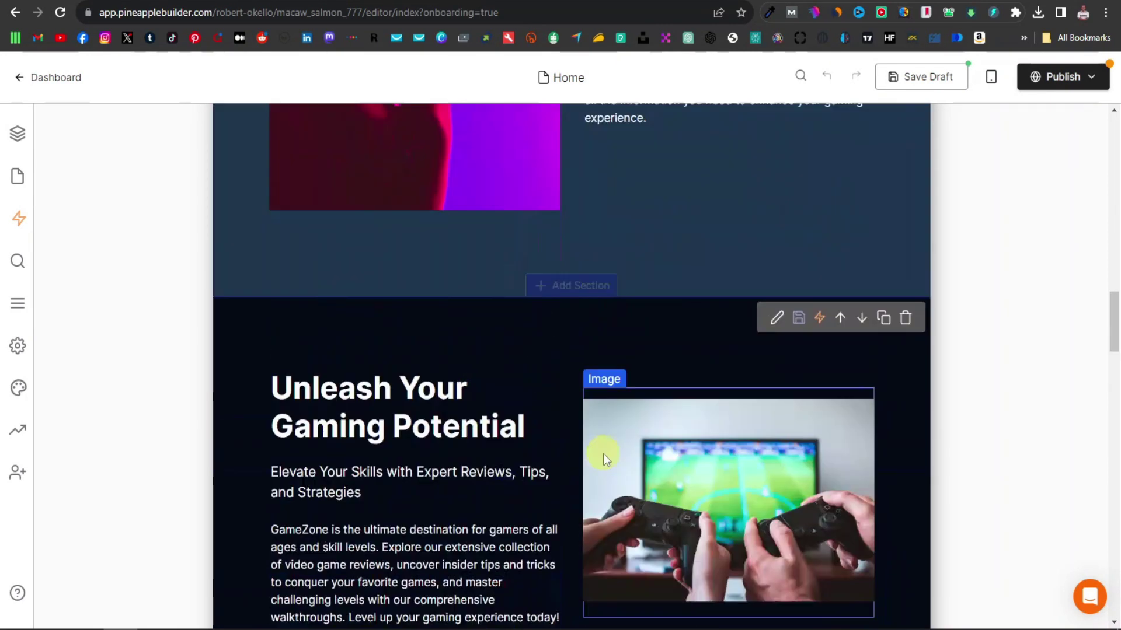
pyautogui.scroll(15, 605, 458)
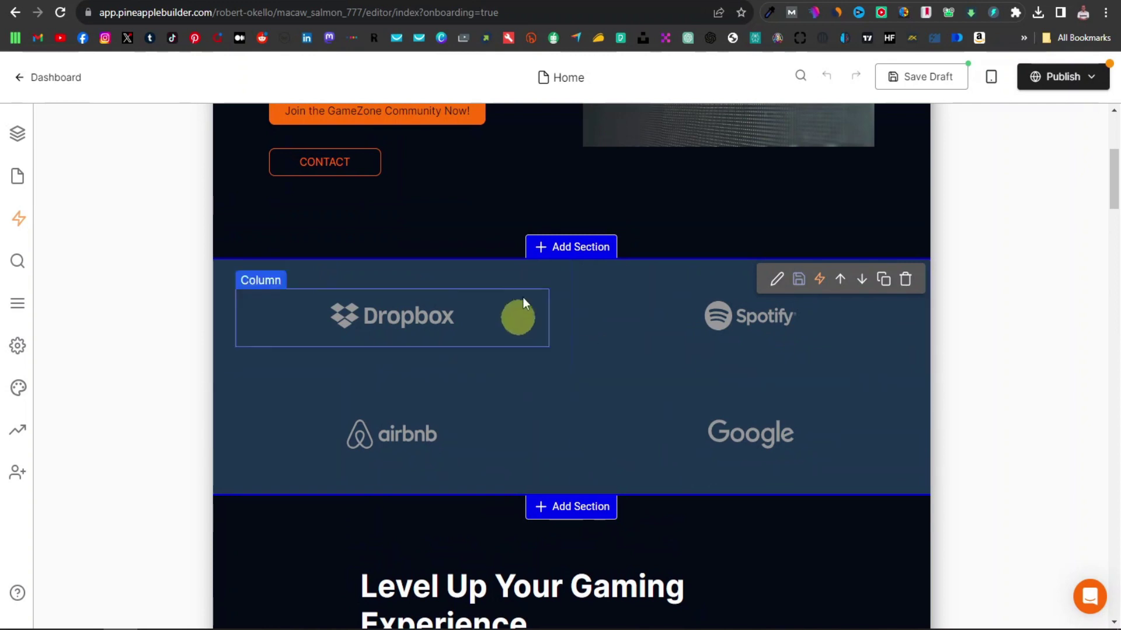
pyautogui.click(907, 280)
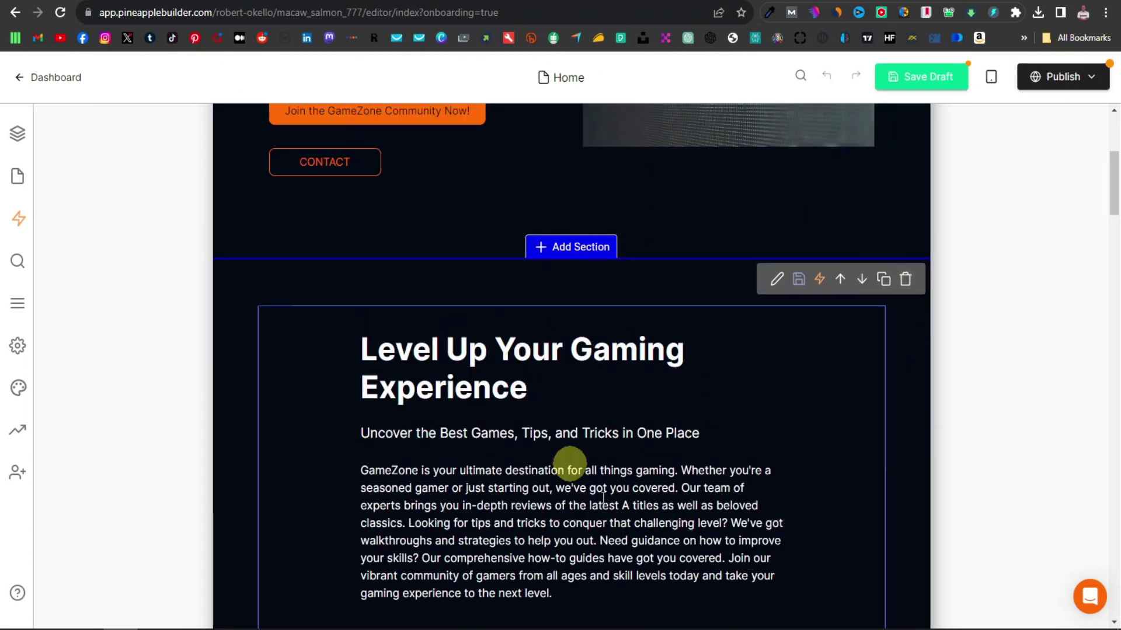
# - Set the website header title to GameZone and remove the default pineapple icon from the header
pyautogui.scroll(-10, 570, 450)
pyautogui.scroll(10, 660, 508)
pyautogui.scroll(5, 652, 516)
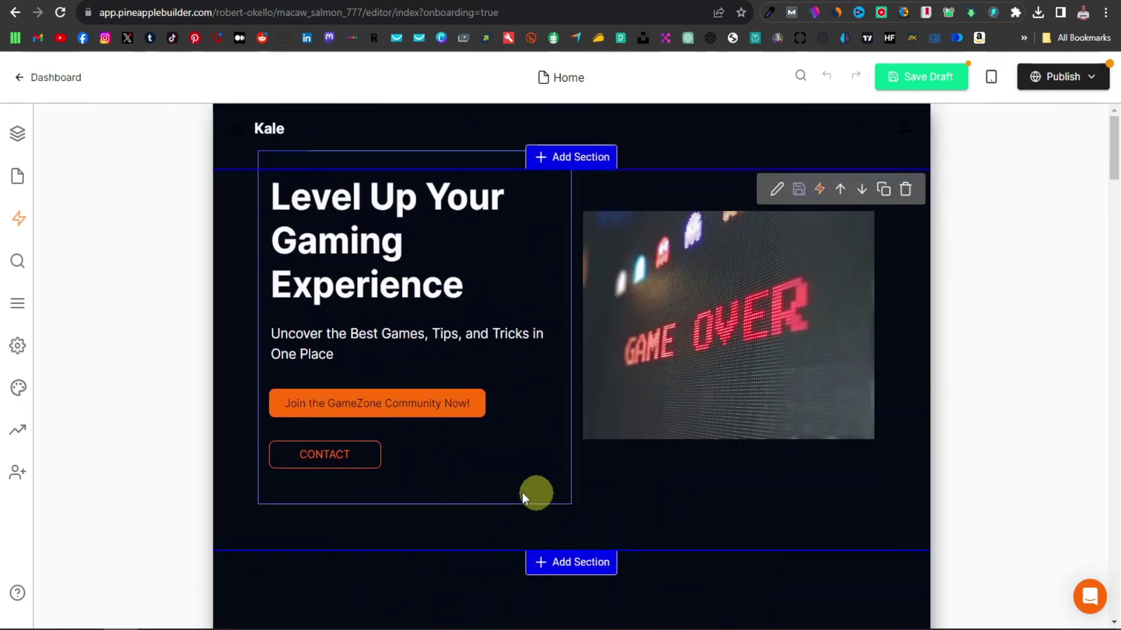
pyautogui.moveTo(268, 127)
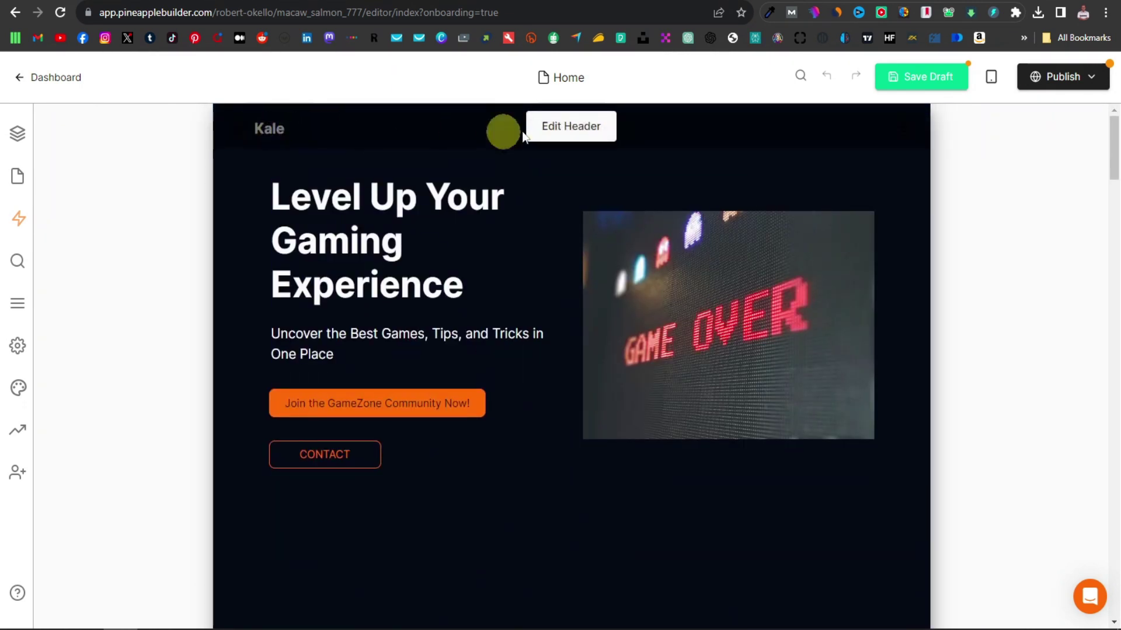
pyautogui.click(580, 126)
pyautogui.moveTo(237, 290); pyautogui.dragTo(88, 288)
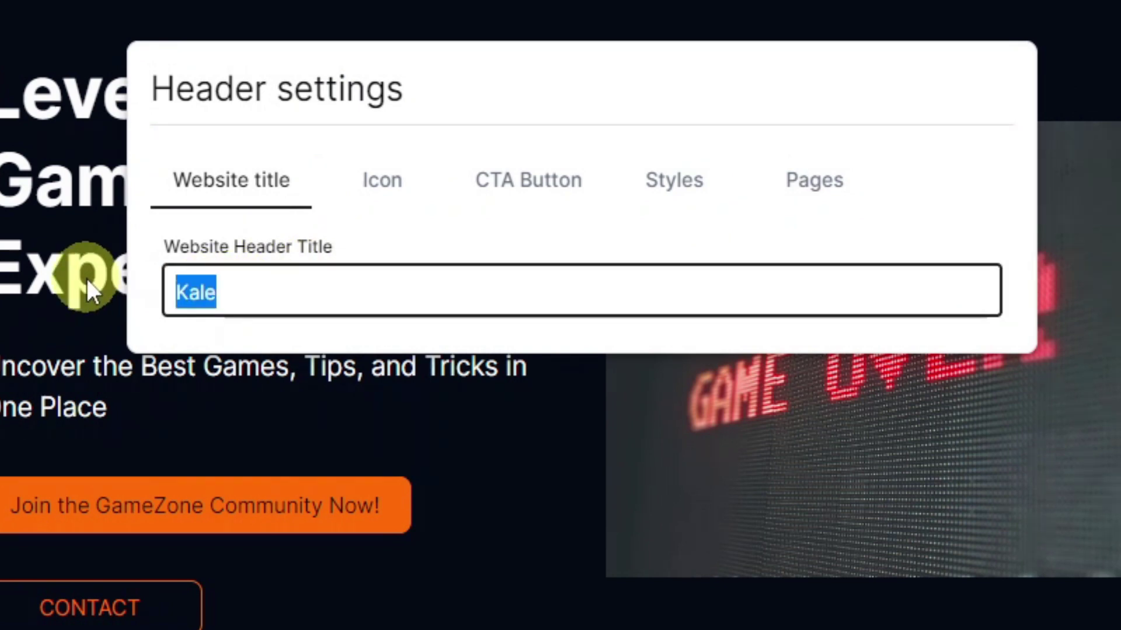
pyautogui.write('GameZone')
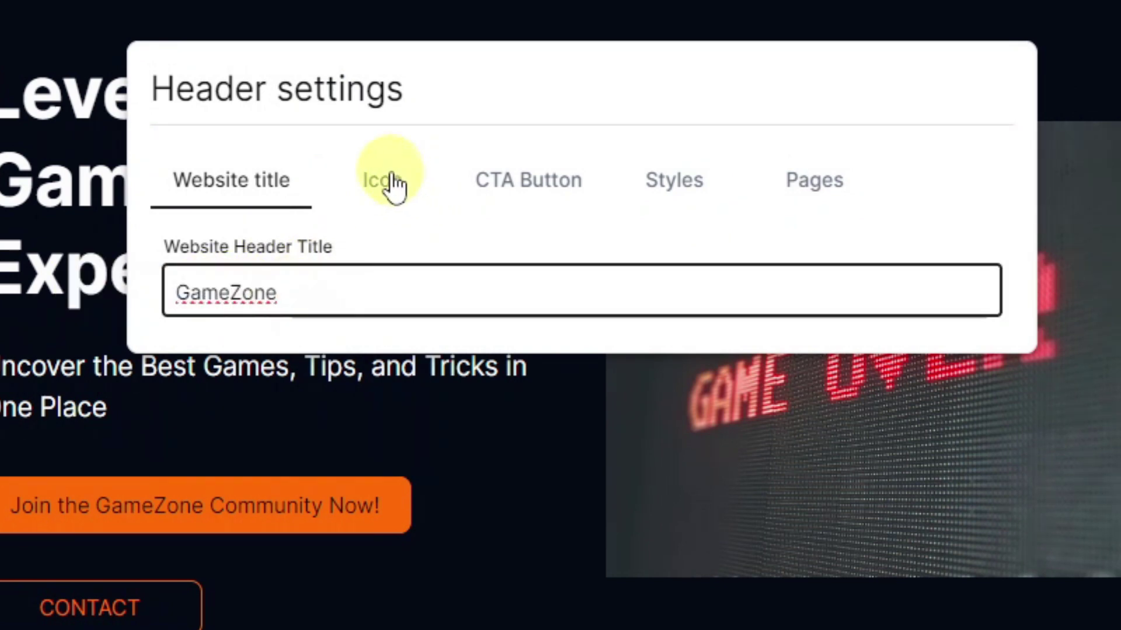
pyautogui.click(384, 196)
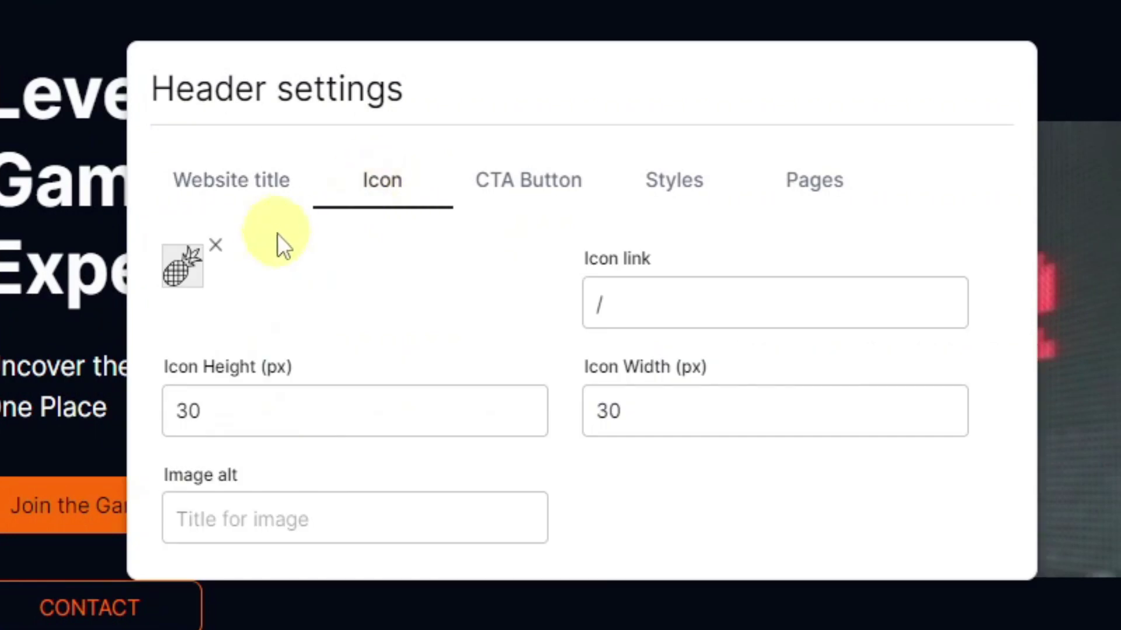
pyautogui.click(215, 243)
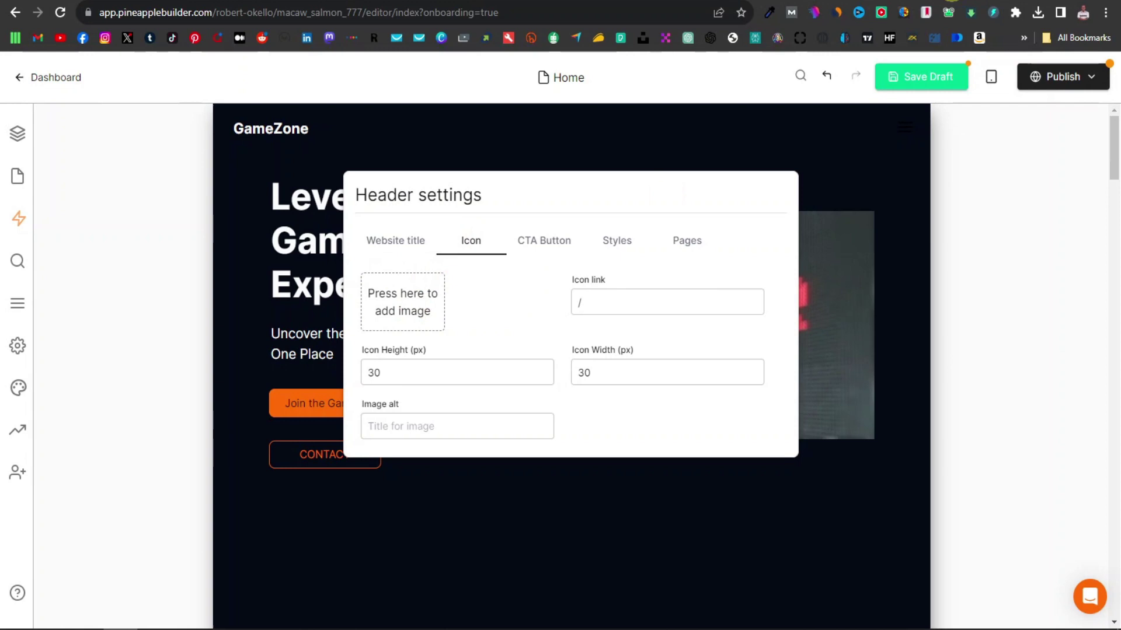
# - Search Google Images in a new browser tab for game controller and filter the results to clip art
pyautogui.hotkey('ctrl', 't')
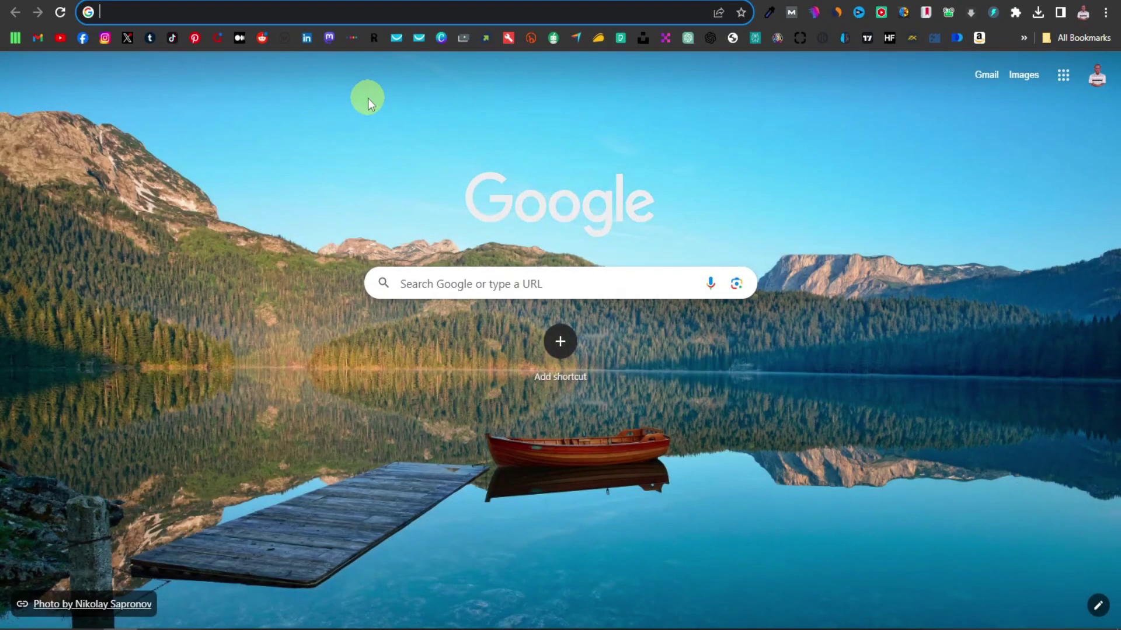
pyautogui.write('g')
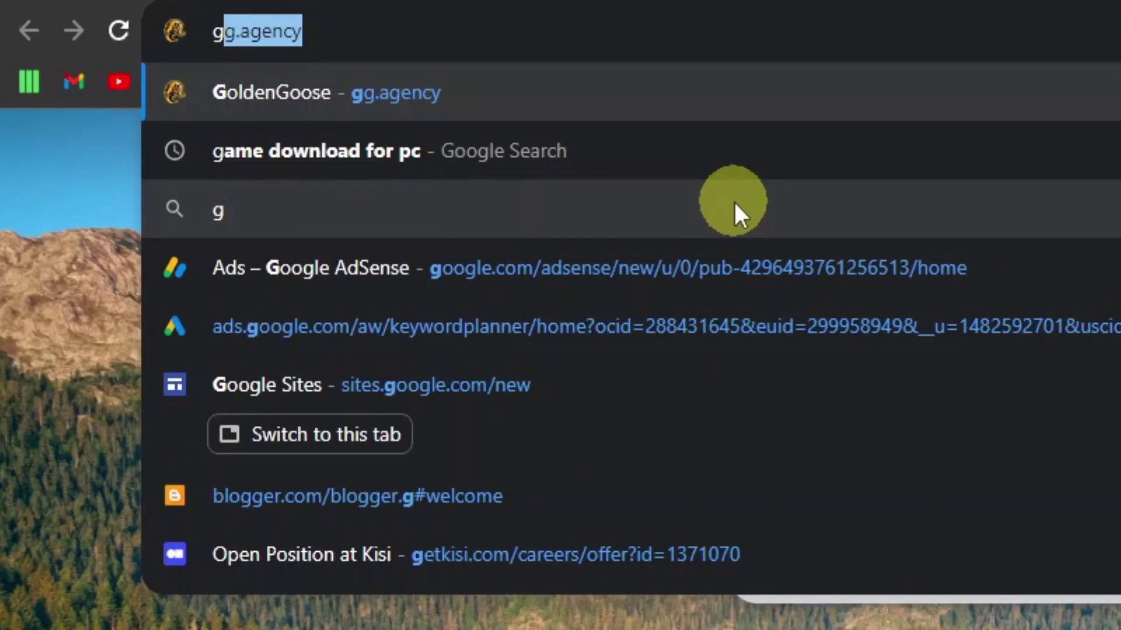
pyautogui.write('ame cont')
pyautogui.press('Return')
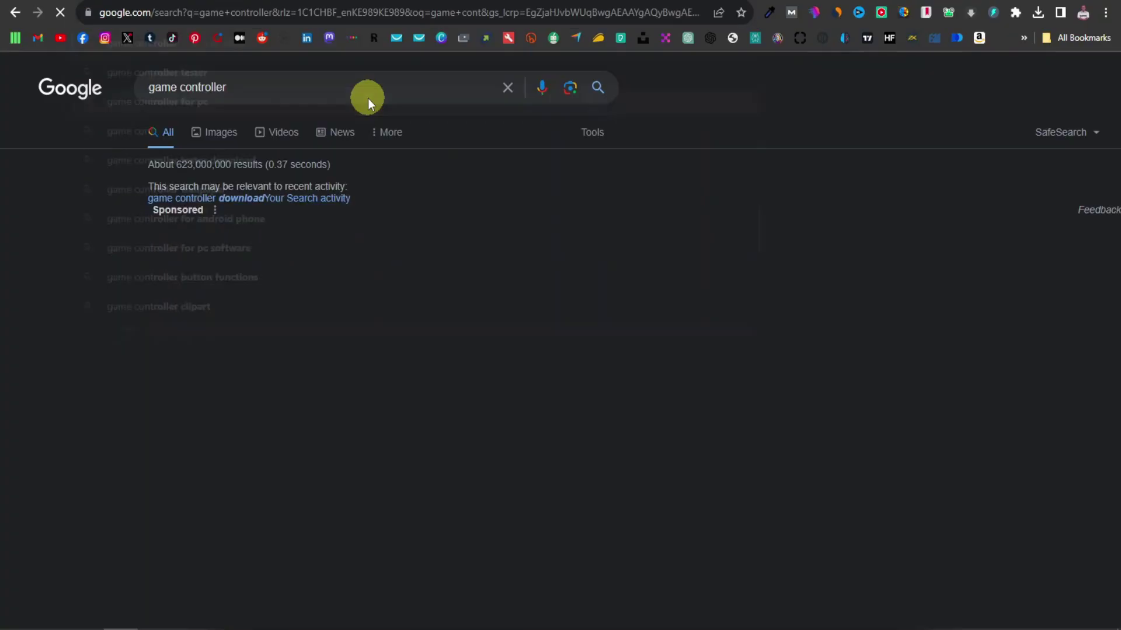
pyautogui.click(219, 133)
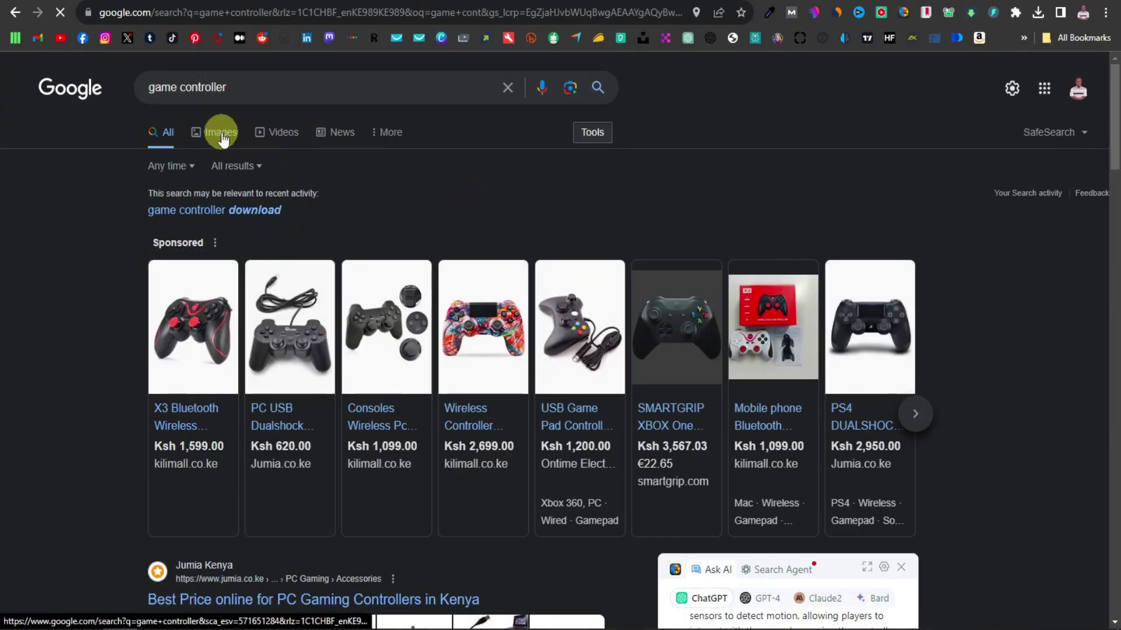
pyautogui.click(578, 140)
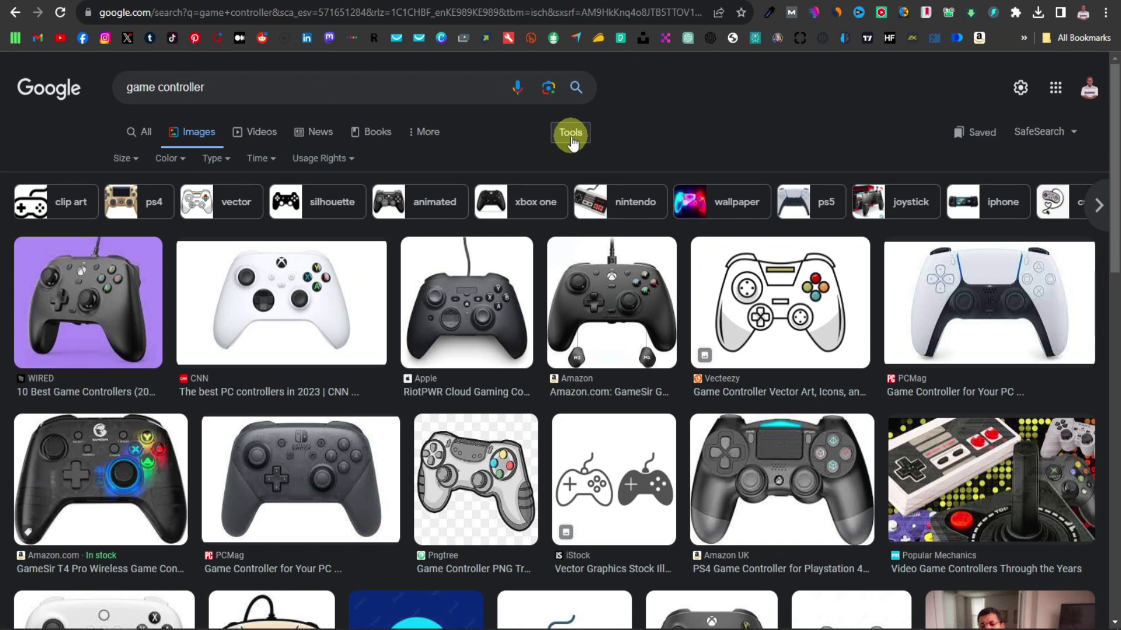
pyautogui.click(220, 159)
pyautogui.click(225, 209)
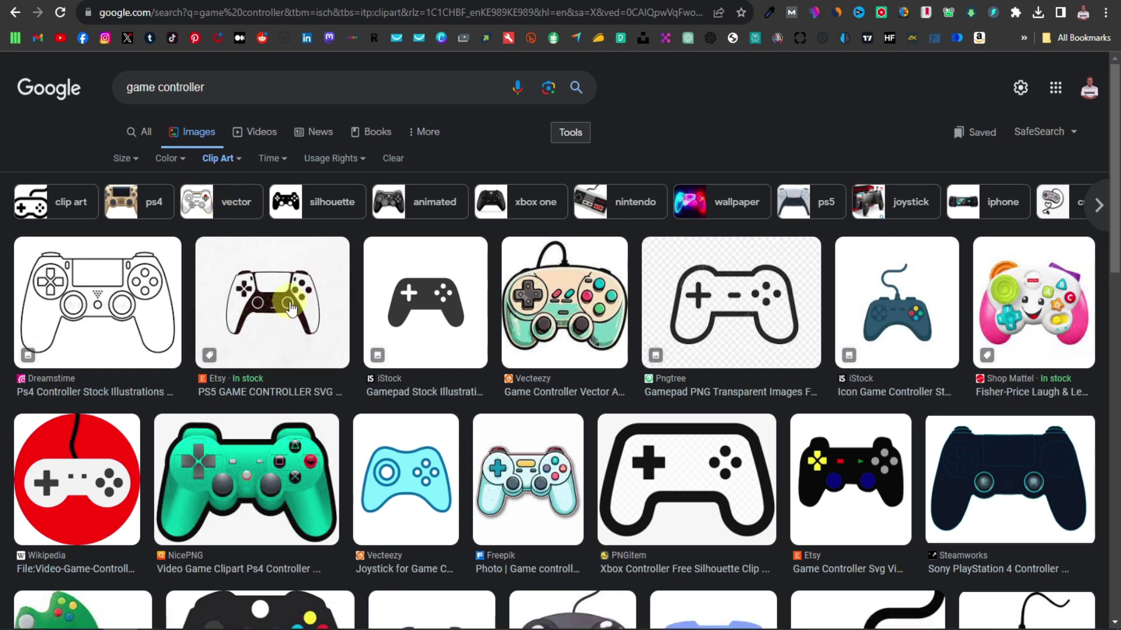
# - Get the black-and-white PS5 game controller image from the Etsy result and return to the website editor
pyautogui.click(289, 307)
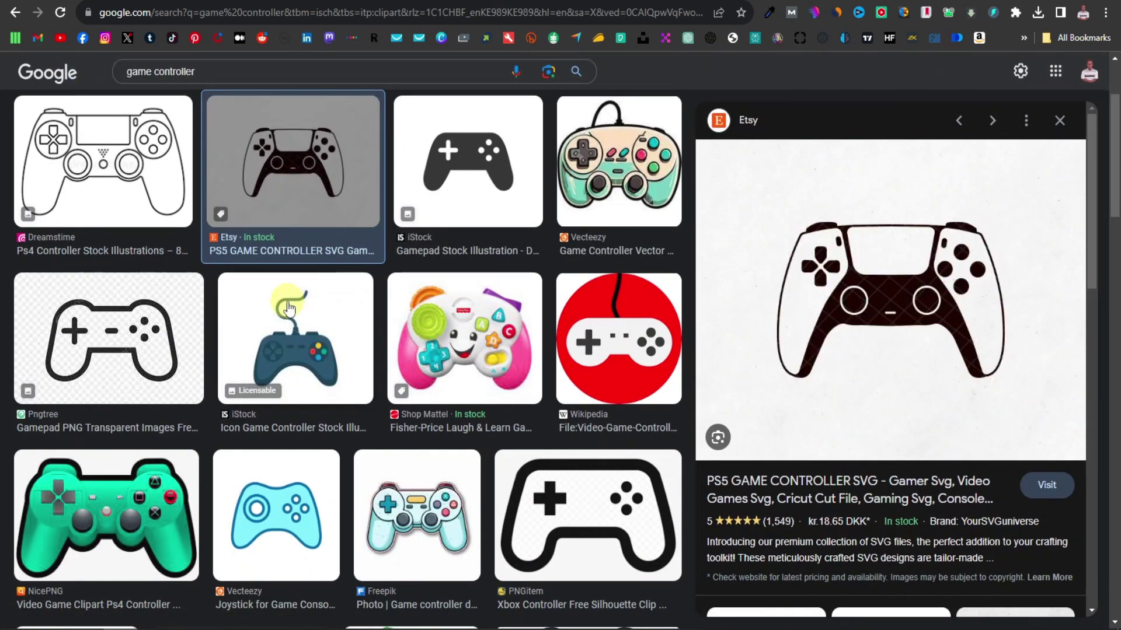
pyautogui.rightClick(944, 360)
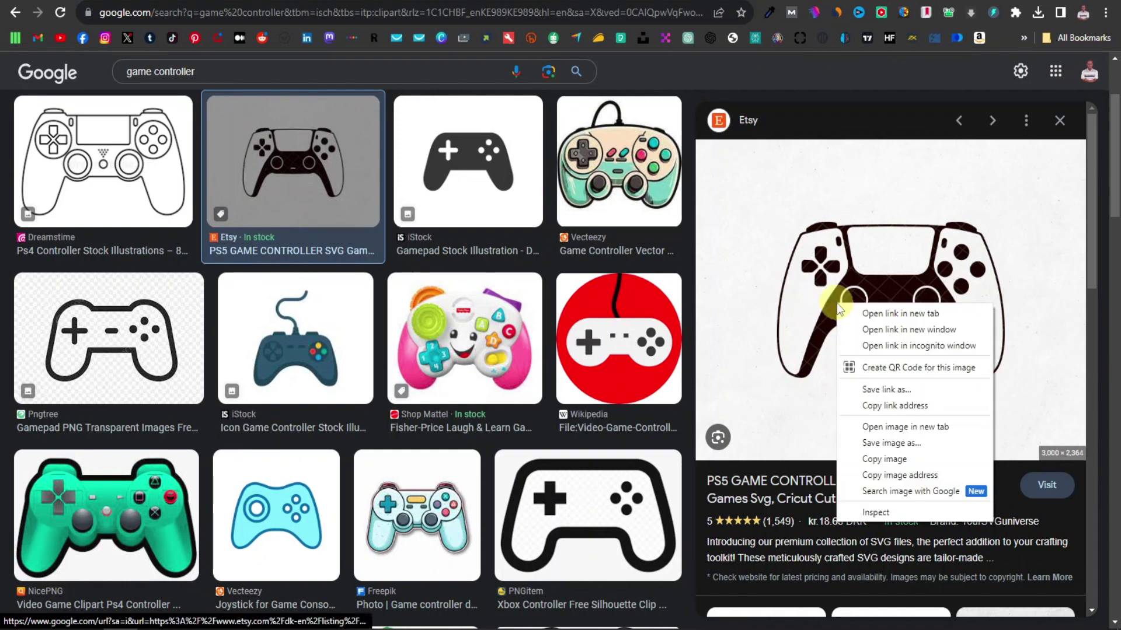
pyautogui.click(910, 425)
pyautogui.click(403, 0)
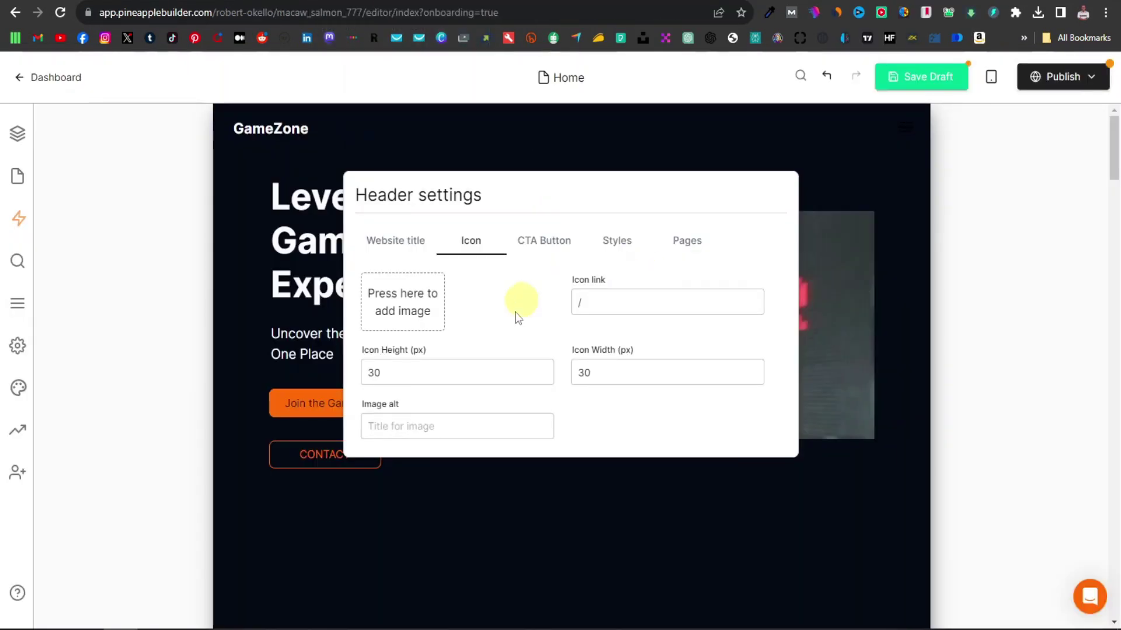
# - Upload the game controller image as the header icon and close the header settings
pyautogui.click(407, 302)
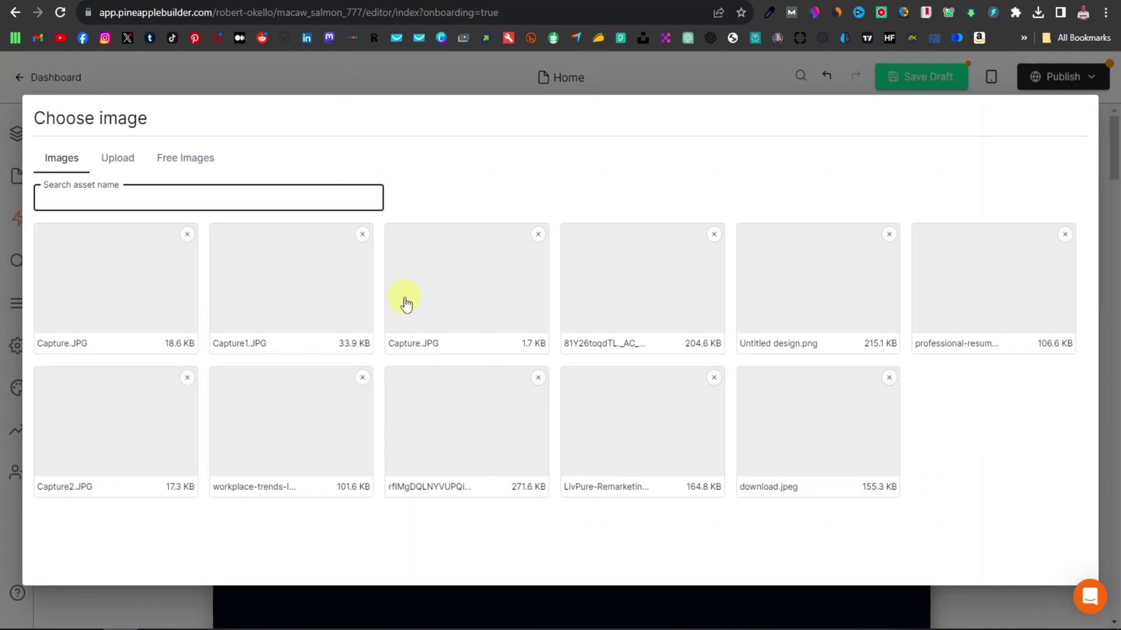
pyautogui.click(122, 165)
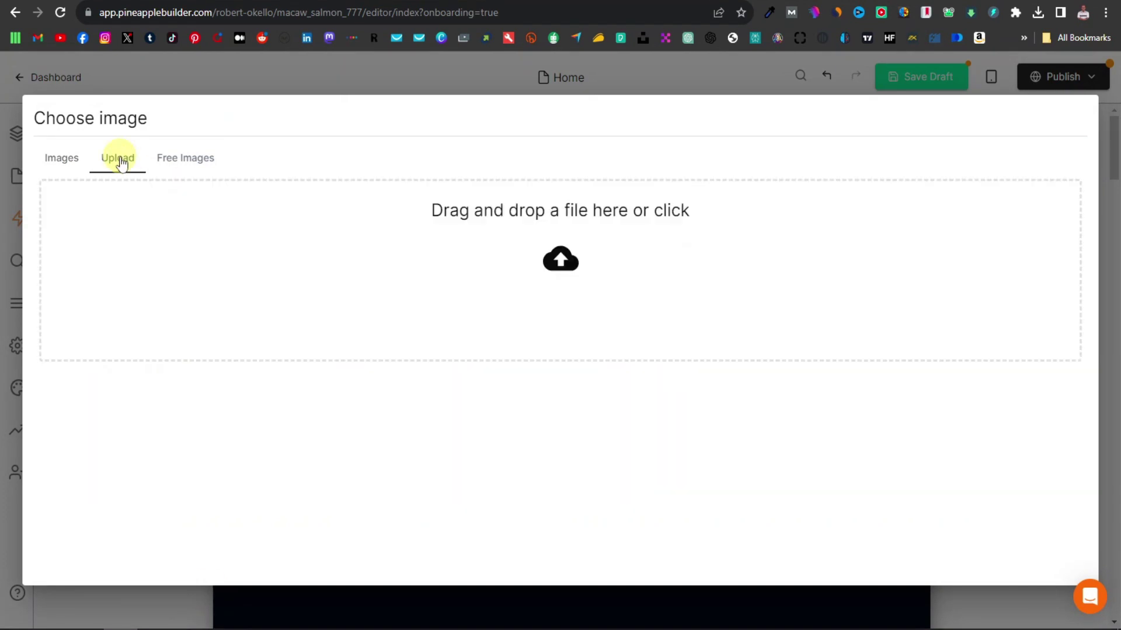
pyautogui.click(84, 614)
pyautogui.moveTo(408, 309); pyautogui.dragTo(148, 293)
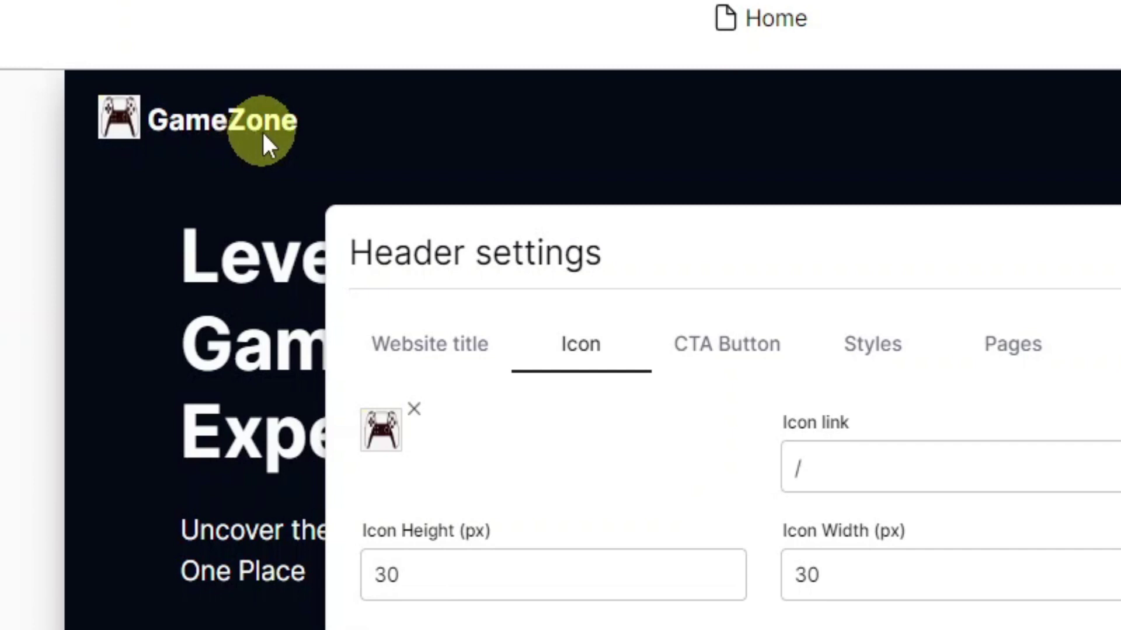
pyautogui.click(615, 166)
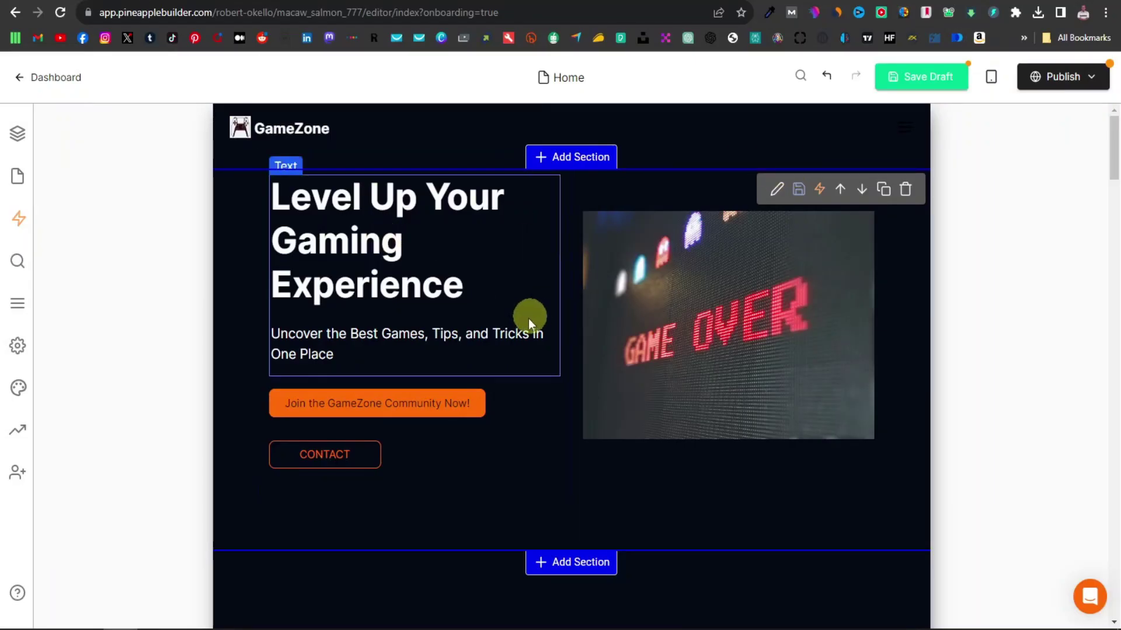
# - Open the settings of the Game Over image in the hero section
pyautogui.scroll(-1, 527, 319)
pyautogui.scroll(-5, 491, 350)
pyautogui.scroll(5, 508, 359)
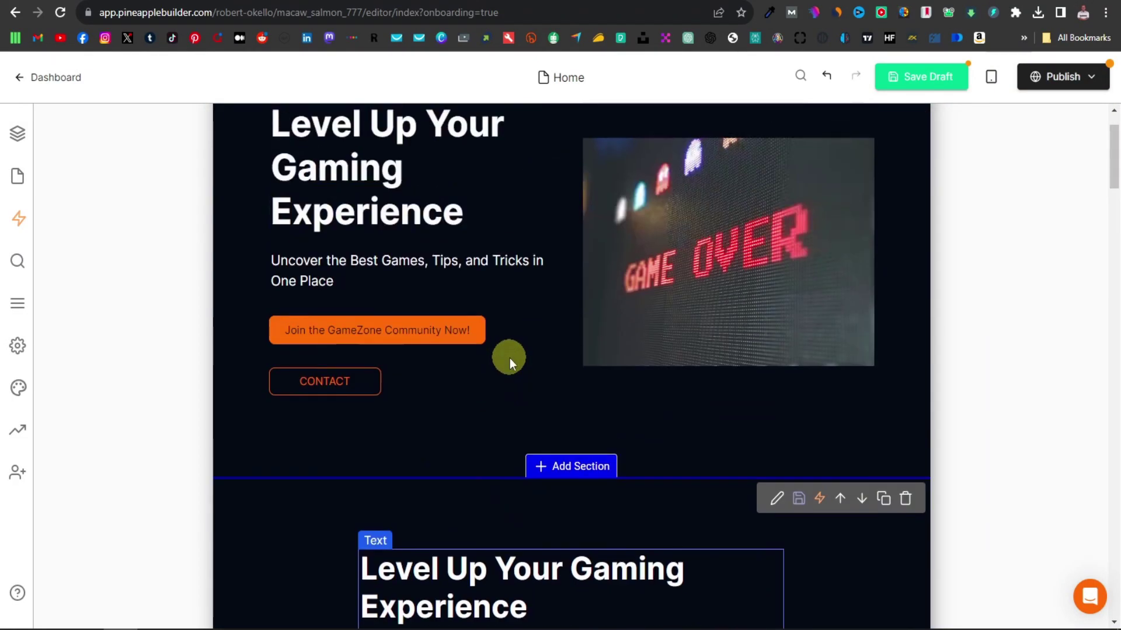
pyautogui.scroll(1, 735, 287)
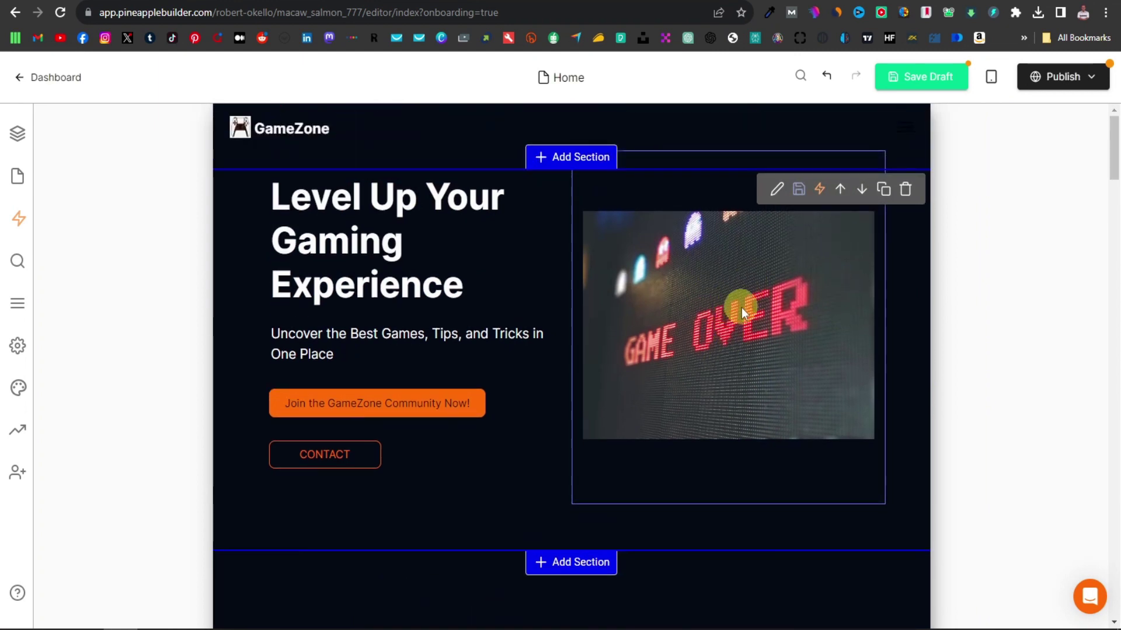
pyautogui.click(742, 306)
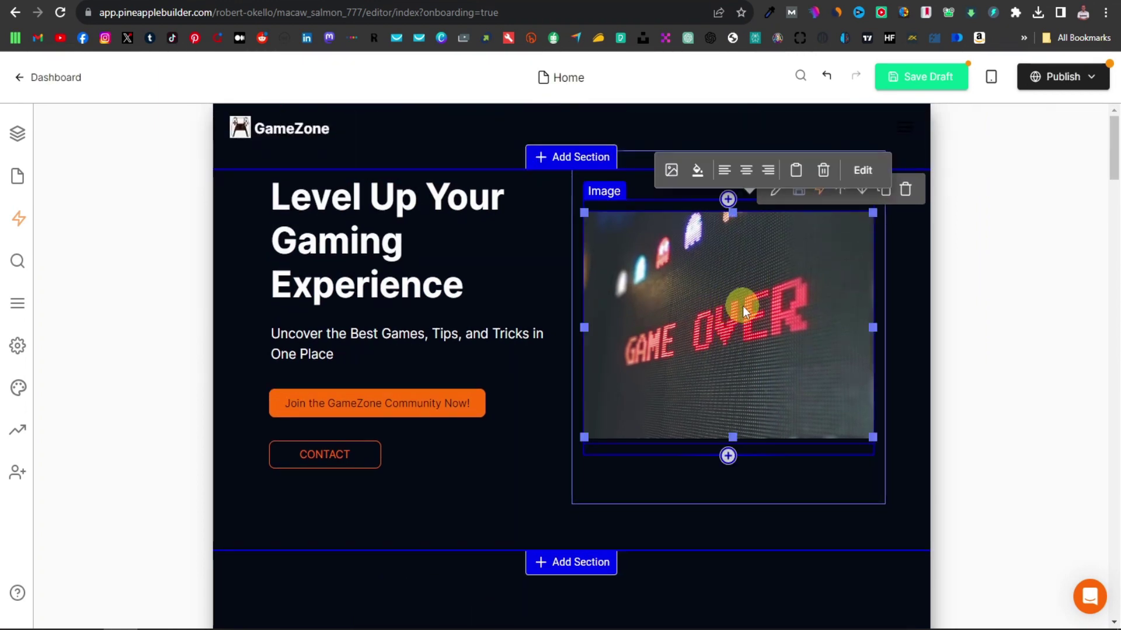
pyautogui.click(869, 173)
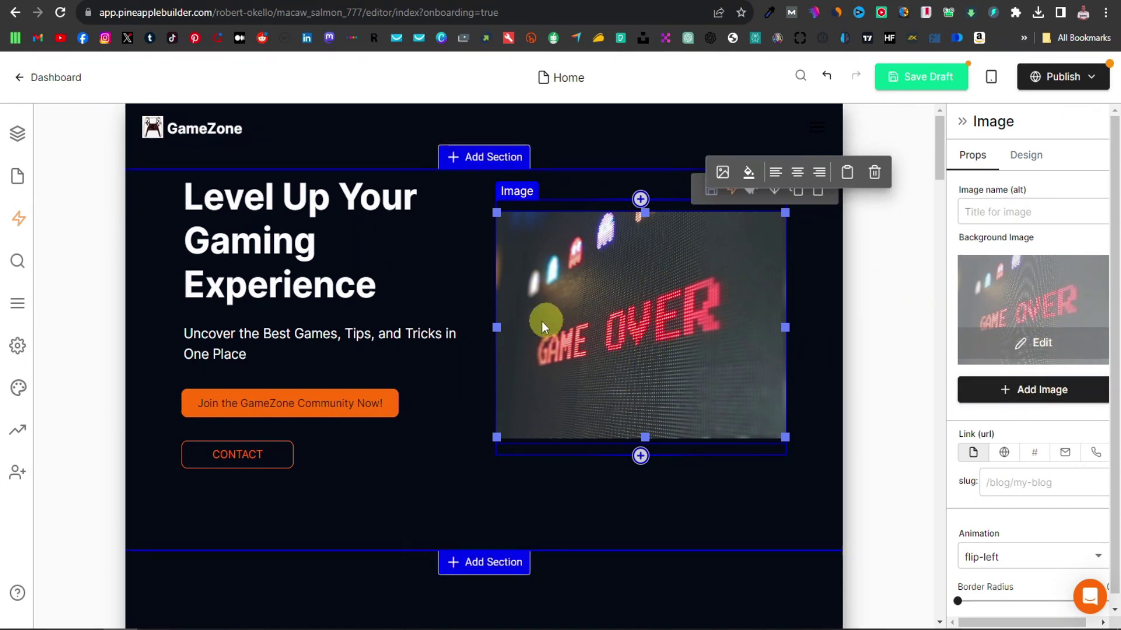
# - Review the home page sections from below the hero through the Unleash Your Gaming Potential sections
pyautogui.scroll(-1, 525, 344)
pyautogui.scroll(-5, 506, 460)
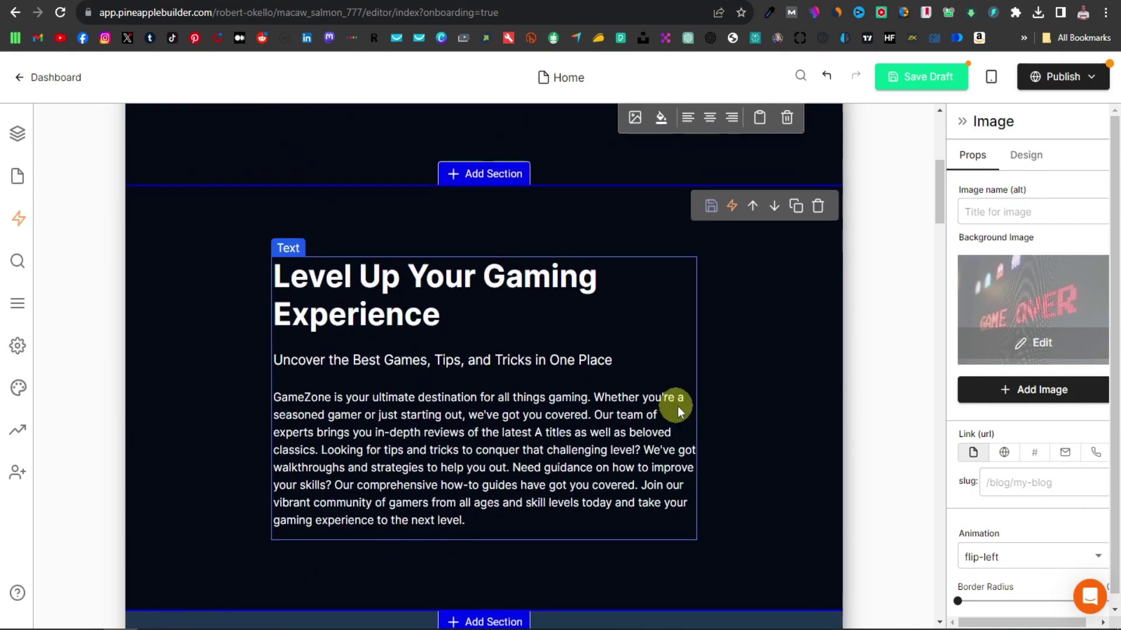
pyautogui.click(772, 388)
pyautogui.scroll(-3, 587, 387)
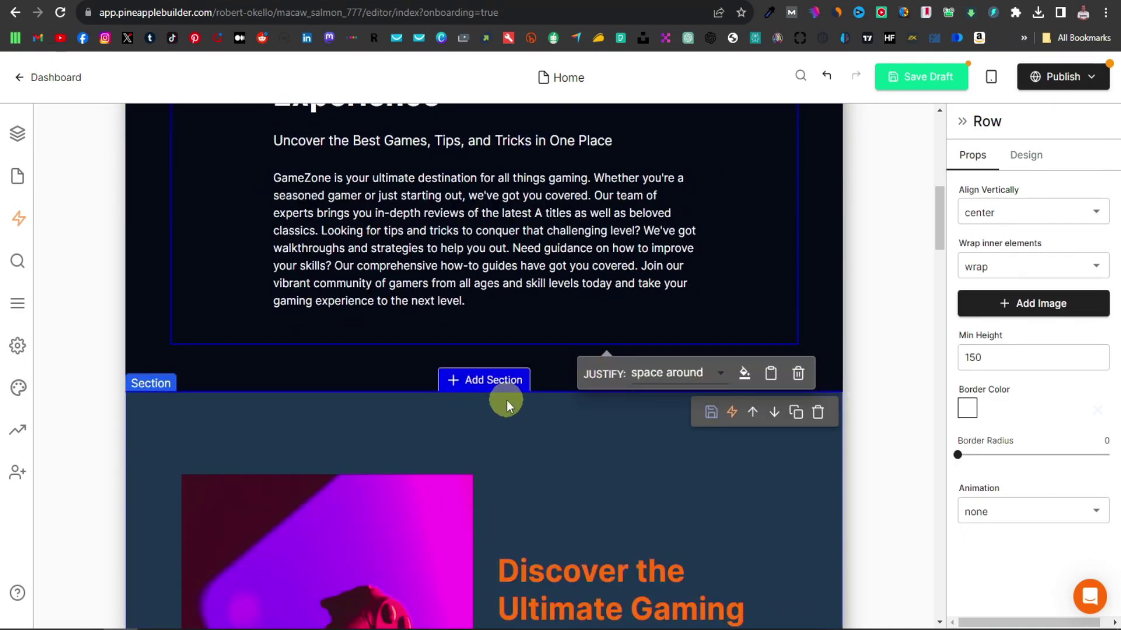
pyautogui.scroll(-10, 594, 425)
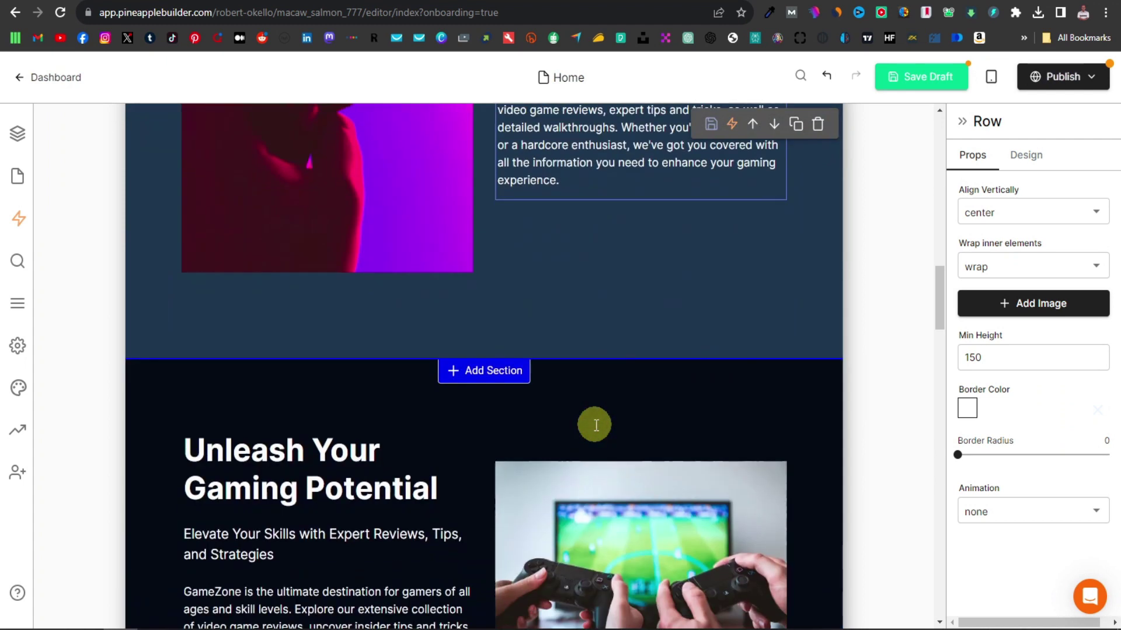
pyautogui.scroll(-2, 594, 425)
pyautogui.scroll(-5, 490, 458)
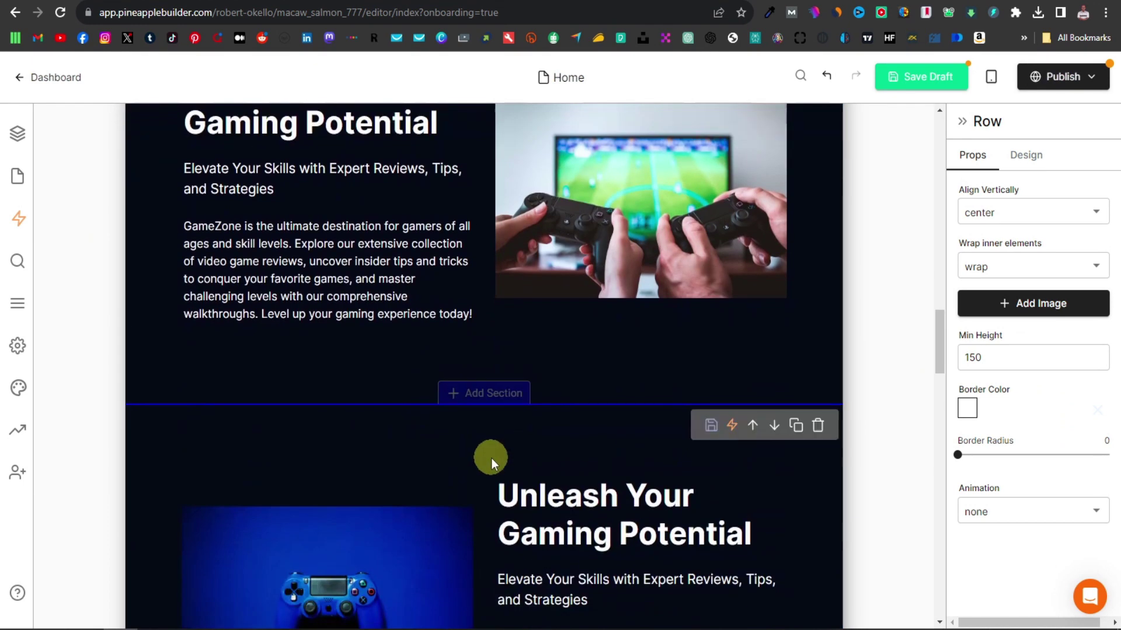
pyautogui.scroll(-5, 491, 457)
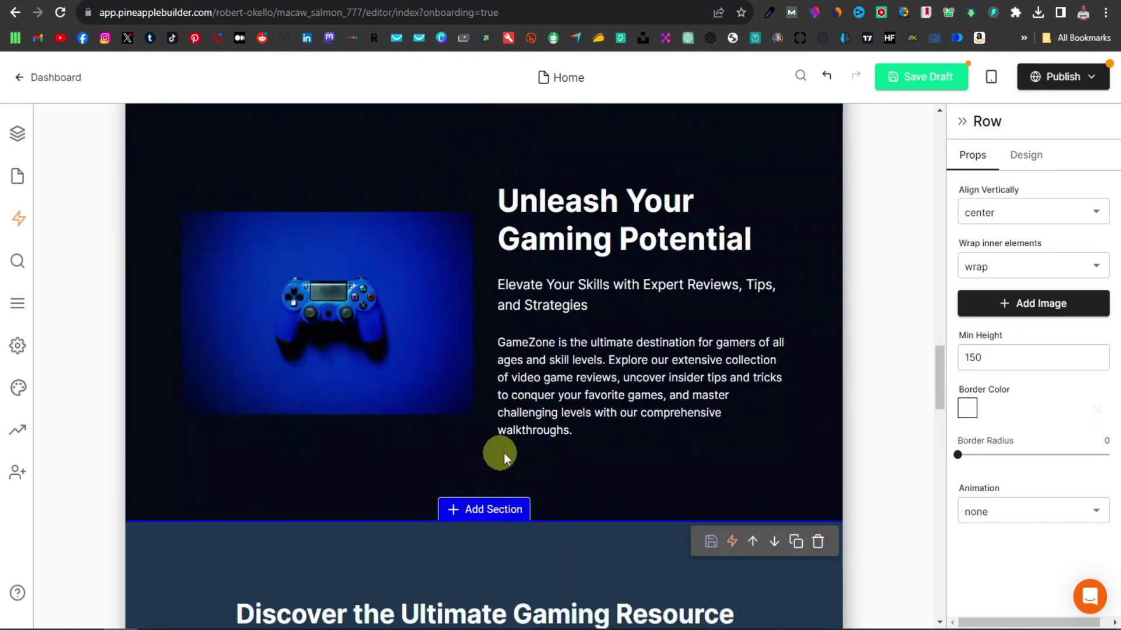
# - Delete the section directly above the orange Level Up Your Gaming Experience call-to-action near the footer
pyautogui.scroll(-10, 503, 453)
pyautogui.click(819, 212)
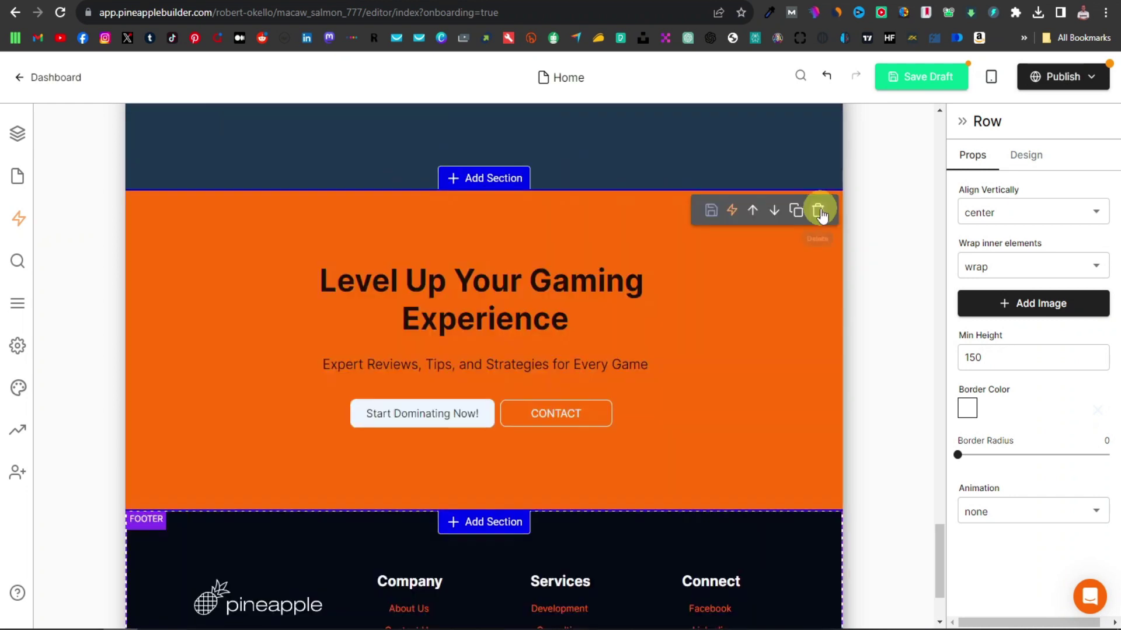
pyautogui.scroll(-2, 509, 290)
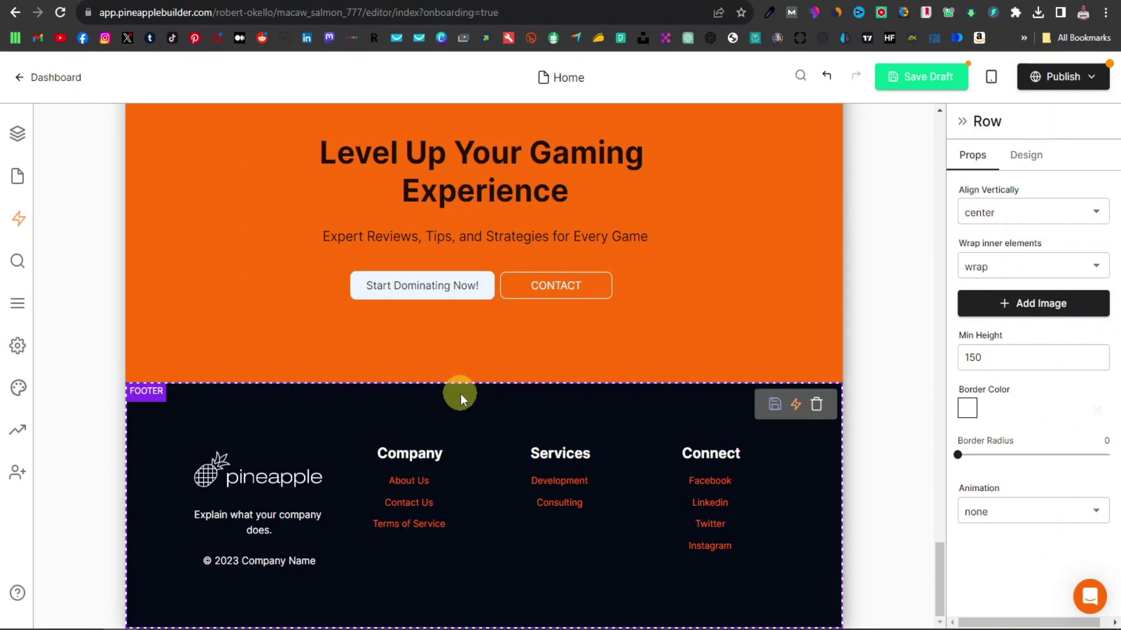
# - Delete the CONTACT button from the orange Level Up Your Gaming Experience section
pyautogui.scroll(1, 542, 325)
pyautogui.scroll(2, 543, 325)
pyautogui.scroll(-1, 476, 333)
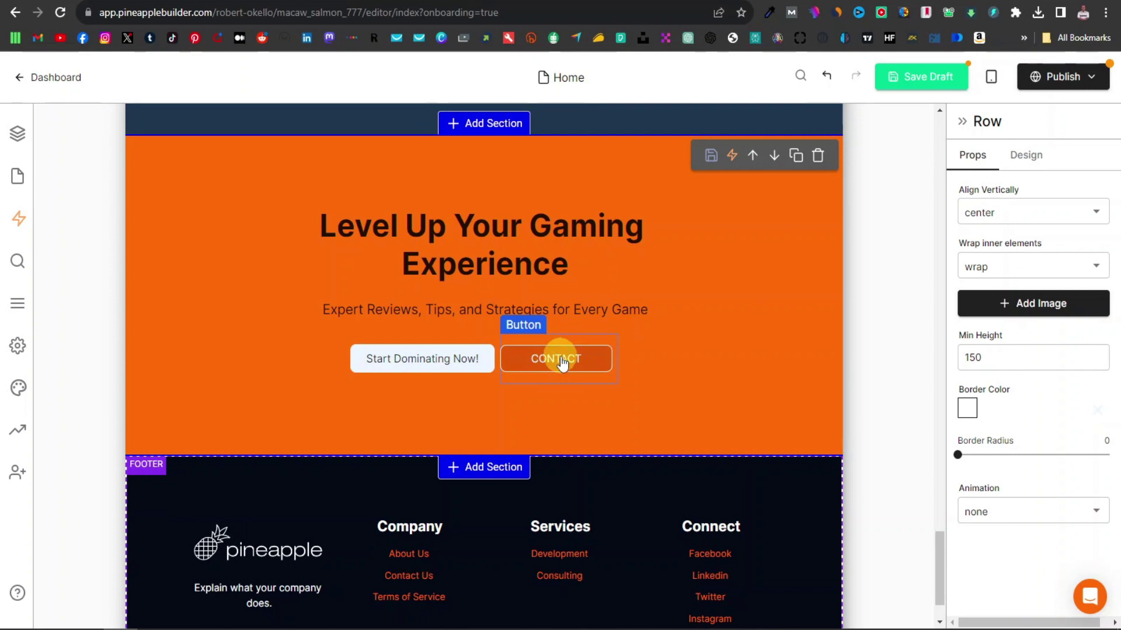
pyautogui.click(609, 346)
pyautogui.click(620, 306)
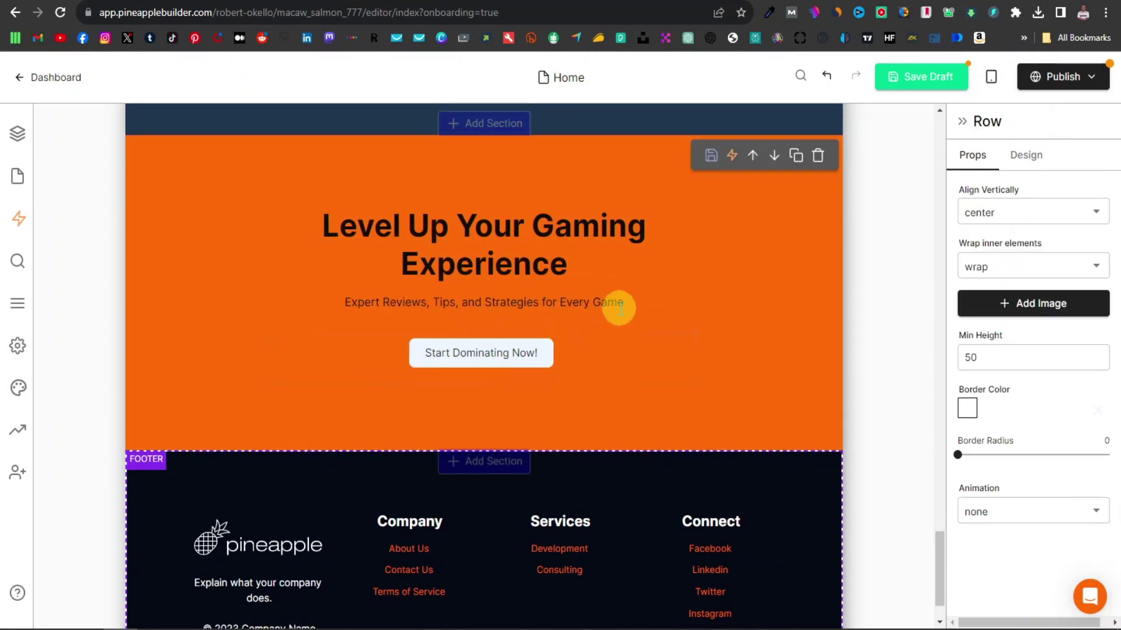
# - Set the Start Dominating Now! button's text to "Download FREE Games Now!" and switch its link type to an external link
pyautogui.click(495, 363)
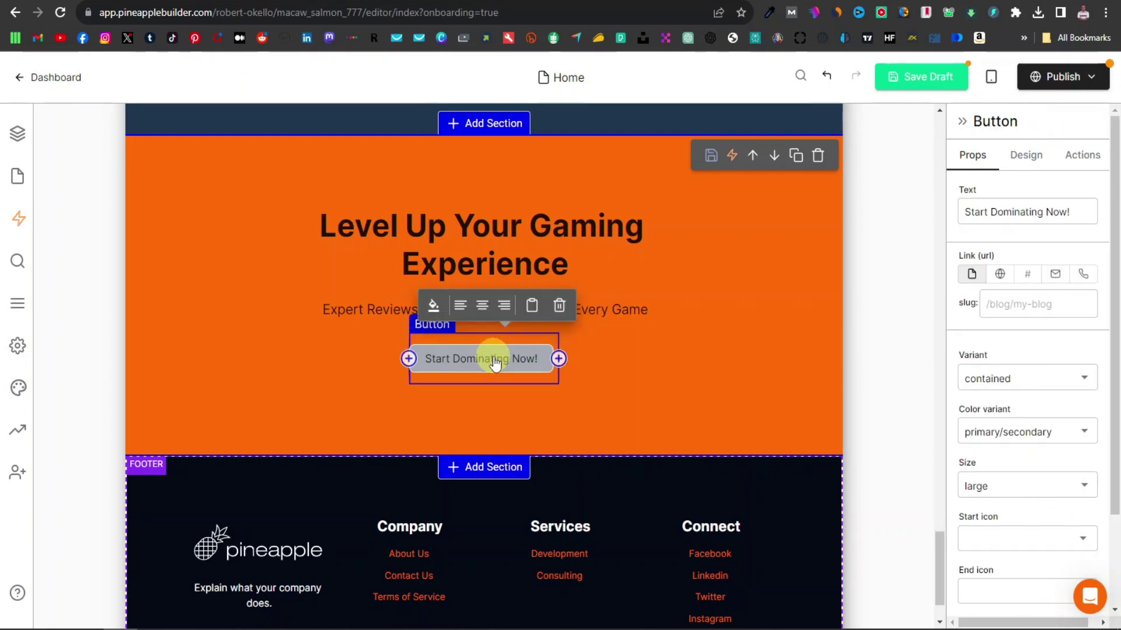
pyautogui.click(980, 211)
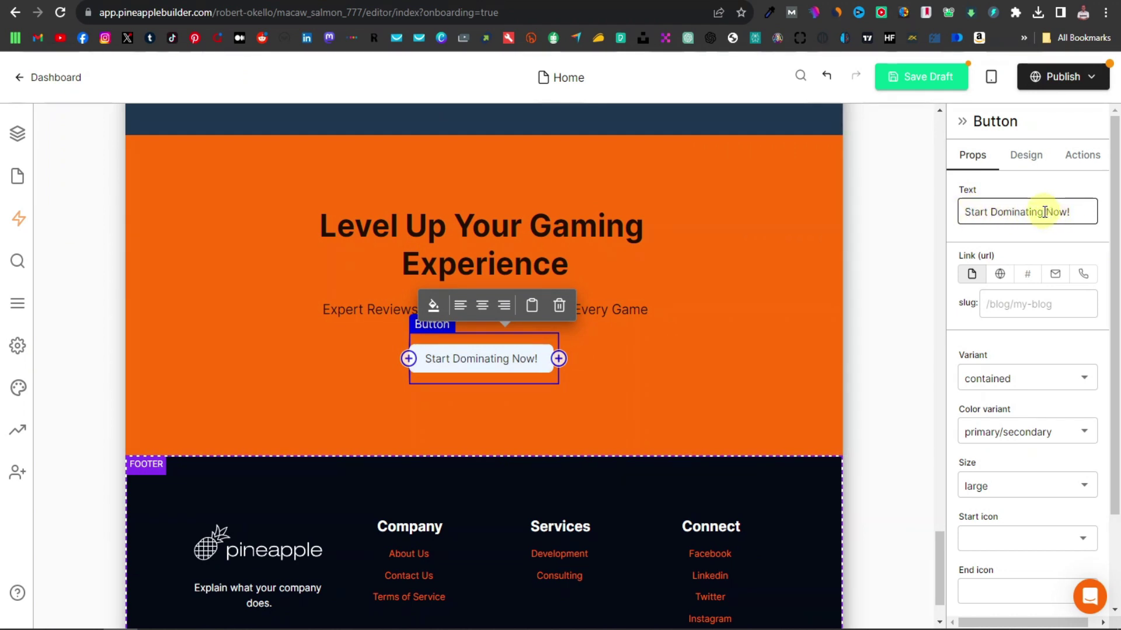
pyautogui.write('Download FREE Games Nov')
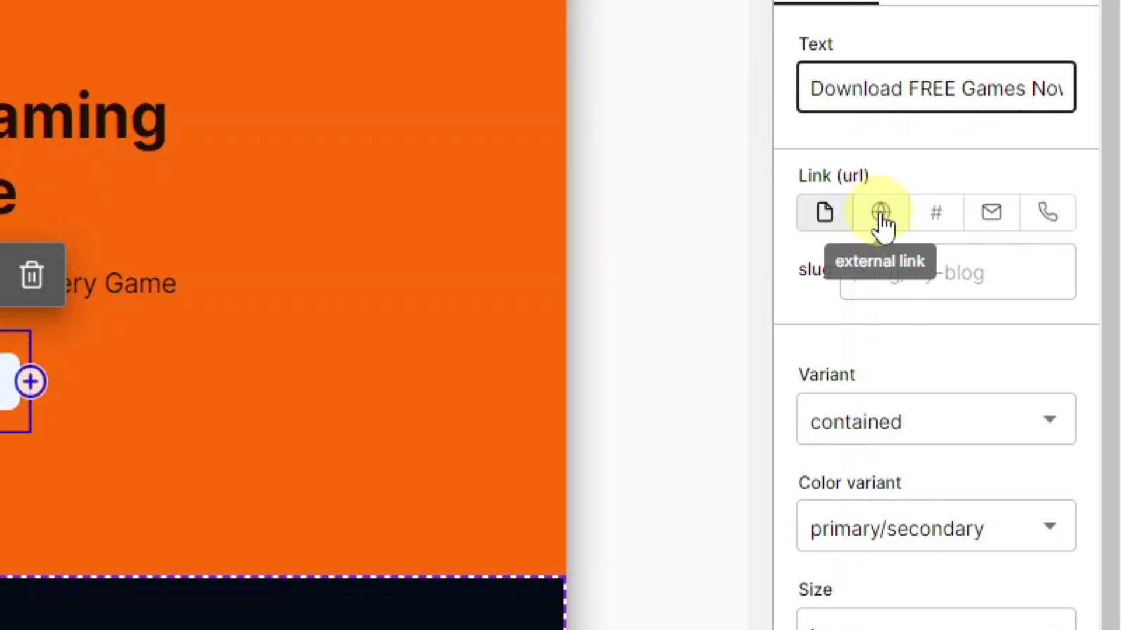
pyautogui.click(882, 224)
pyautogui.click(981, 301)
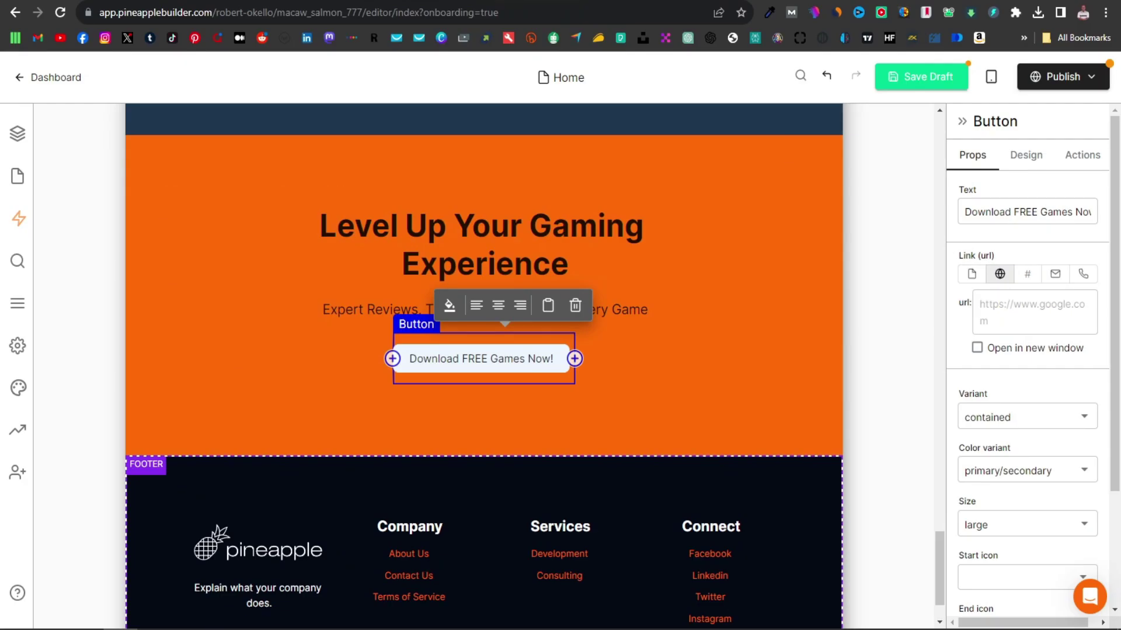
# - Switch to CPAGrip and open the cpagrip.com home page in a new browser tab
pyautogui.click(496, 1)
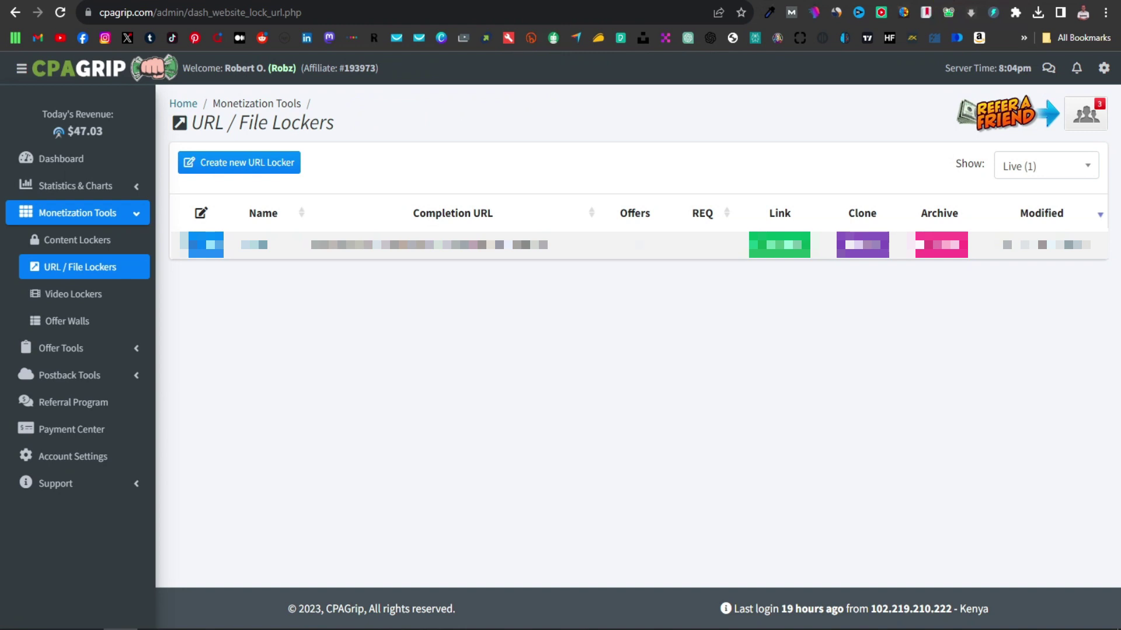
pyautogui.hotkey('ctrl', 't')
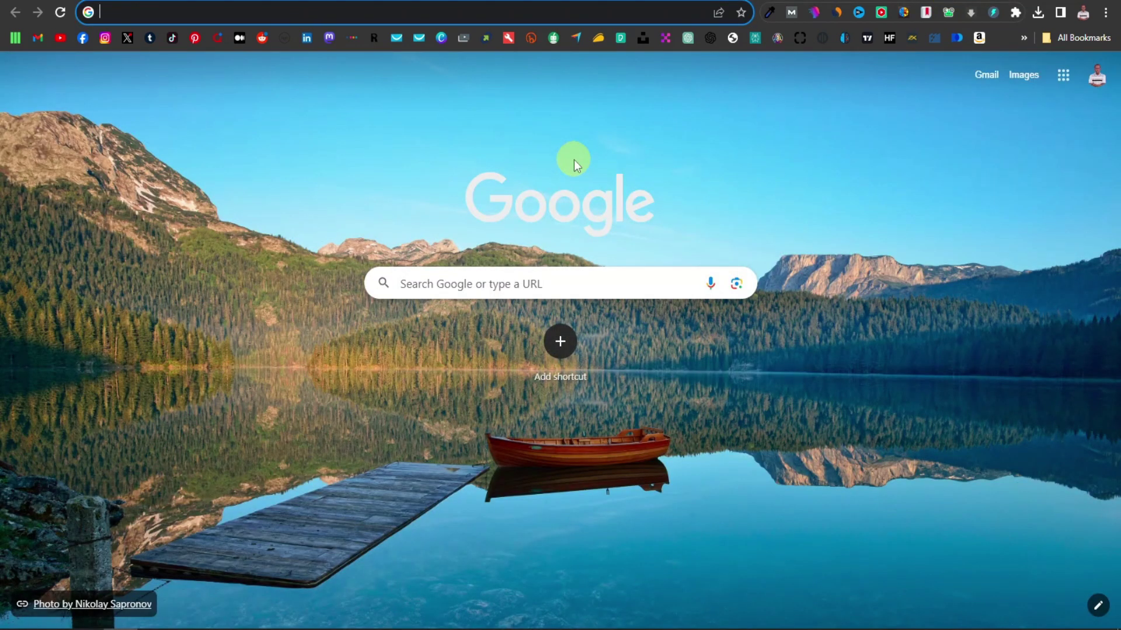
pyautogui.write('cpagrip.com')
pyautogui.press('Return')
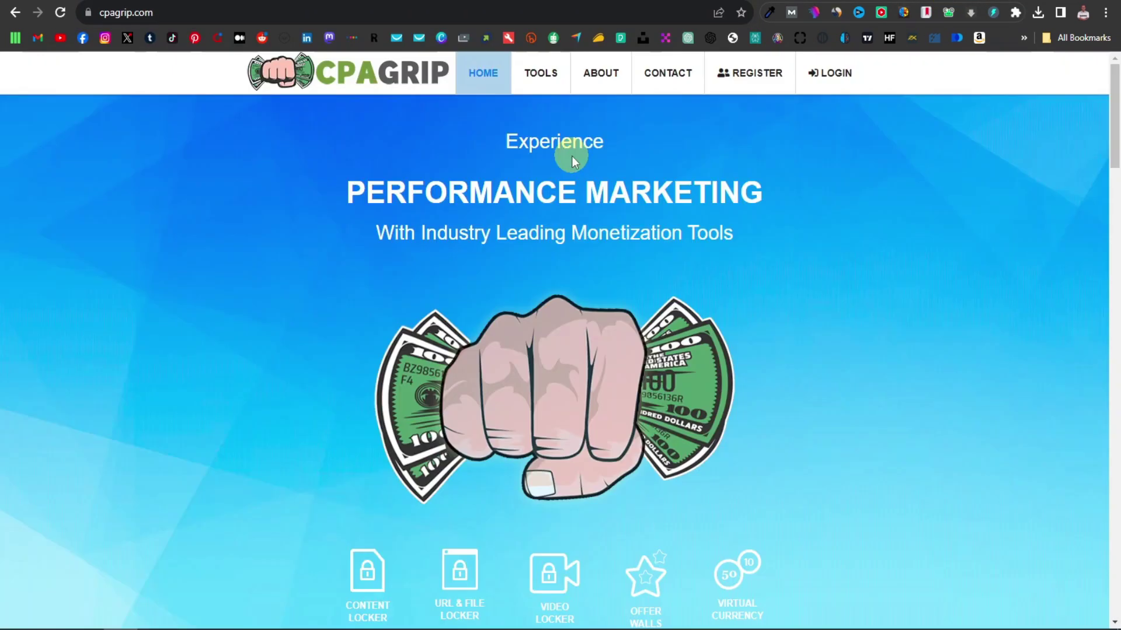
# - Open the CPAGrip sign-up form and review its required fields and agreement checkboxes
pyautogui.click(753, 86)
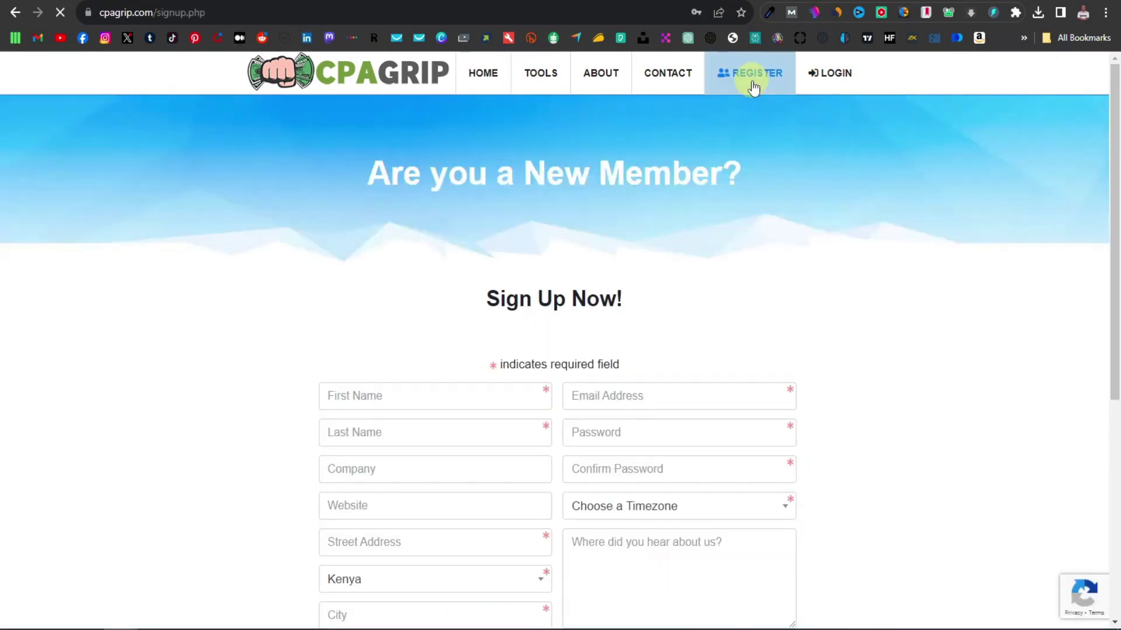
pyautogui.scroll(-4, 535, 265)
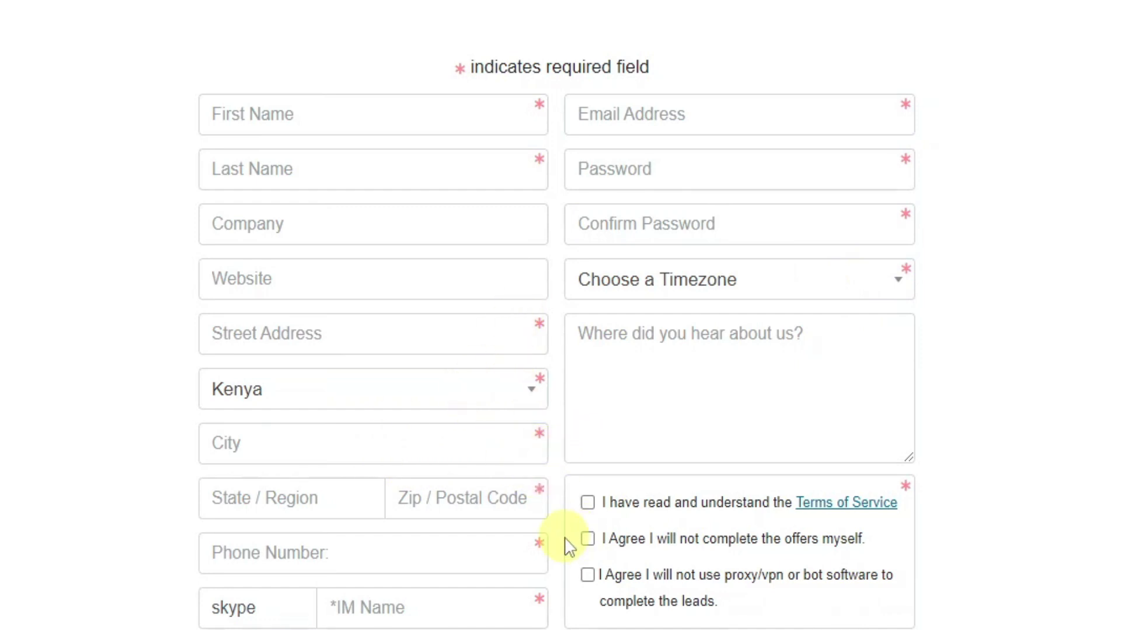
pyautogui.scroll(-2, 550, 517)
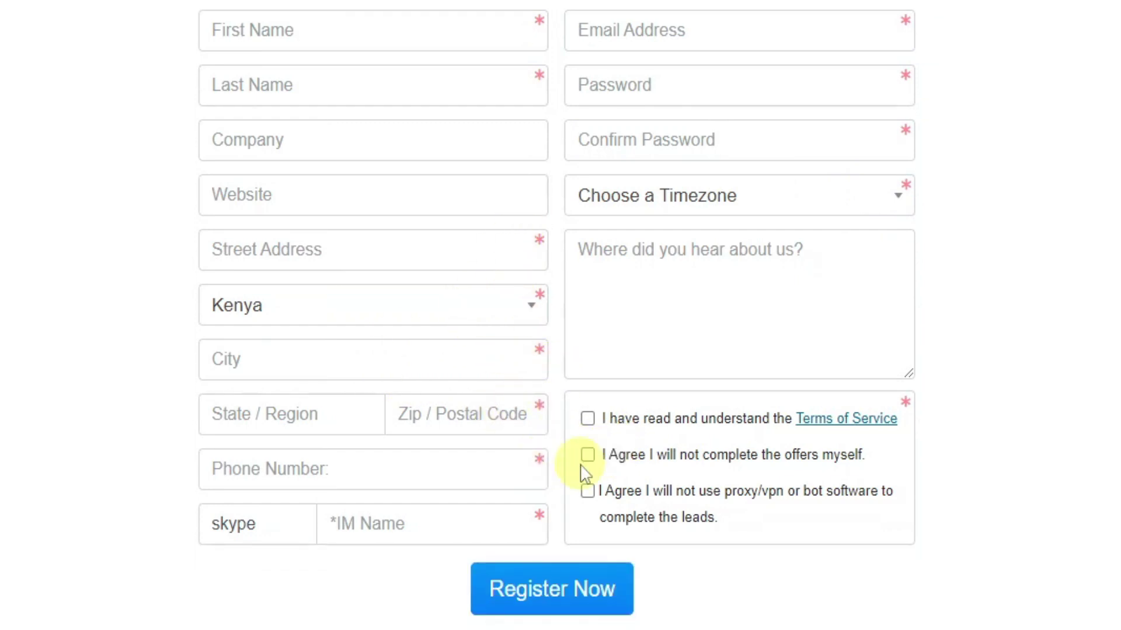
pyautogui.scroll(-3, 523, 465)
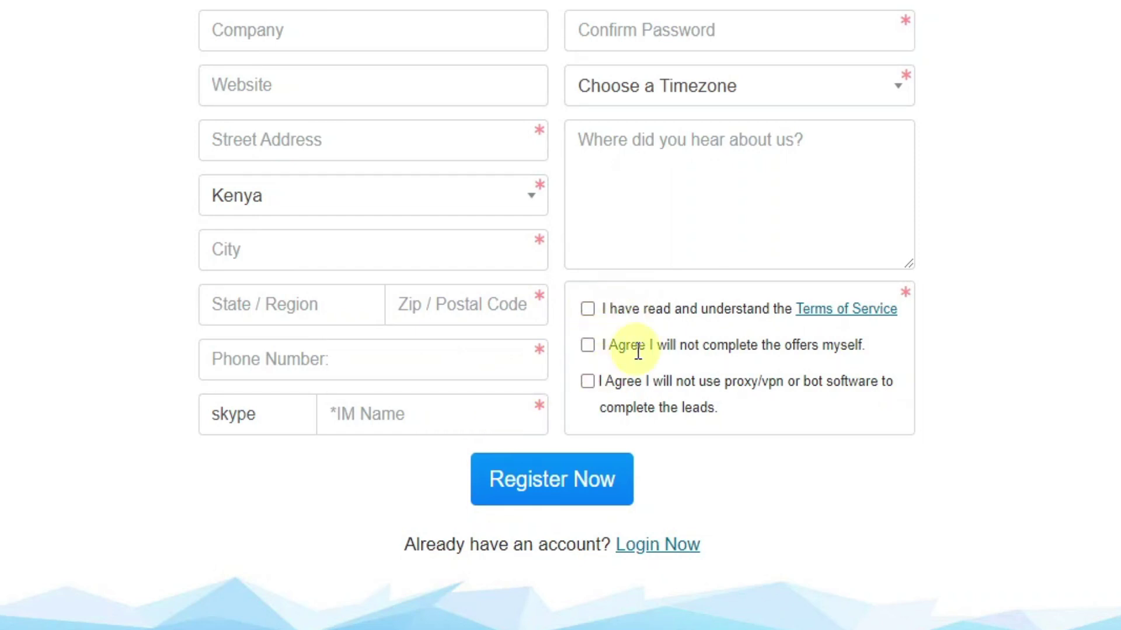
pyautogui.click(565, 491)
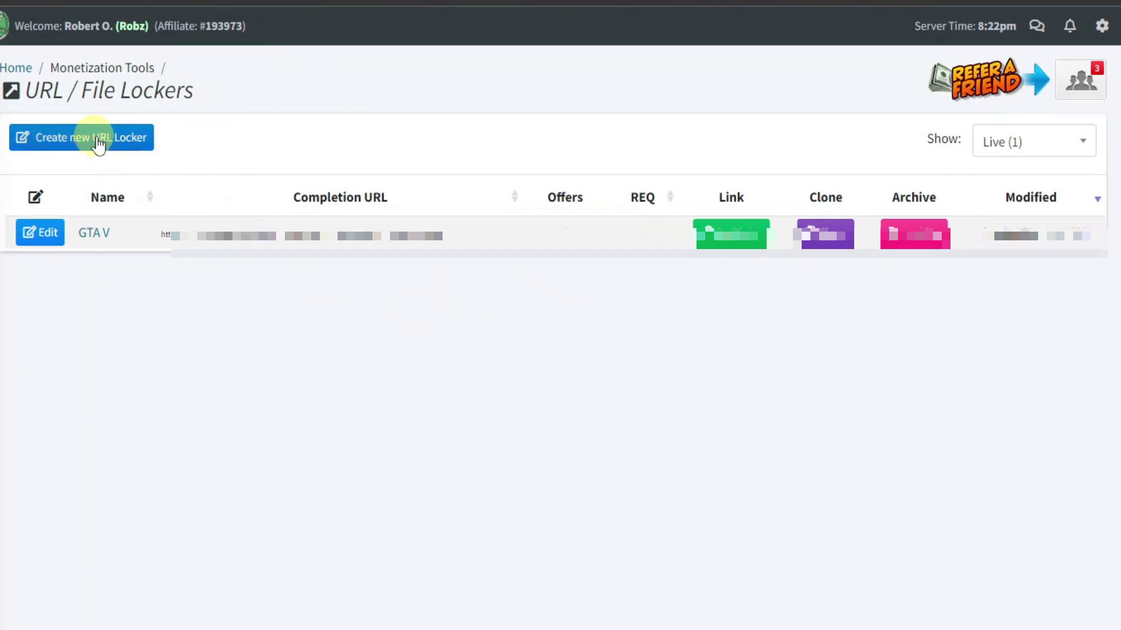
# - Start a new URL locker in CPAGrip and accept its Terms of Service to reach the editor
pyautogui.click(99, 142)
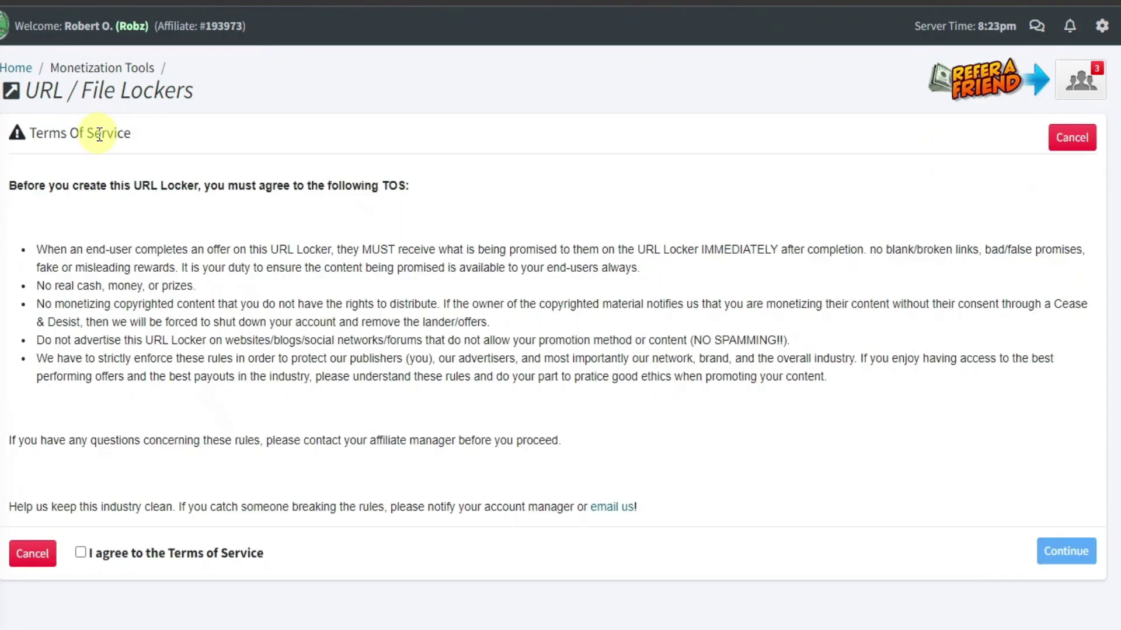
pyautogui.click(80, 552)
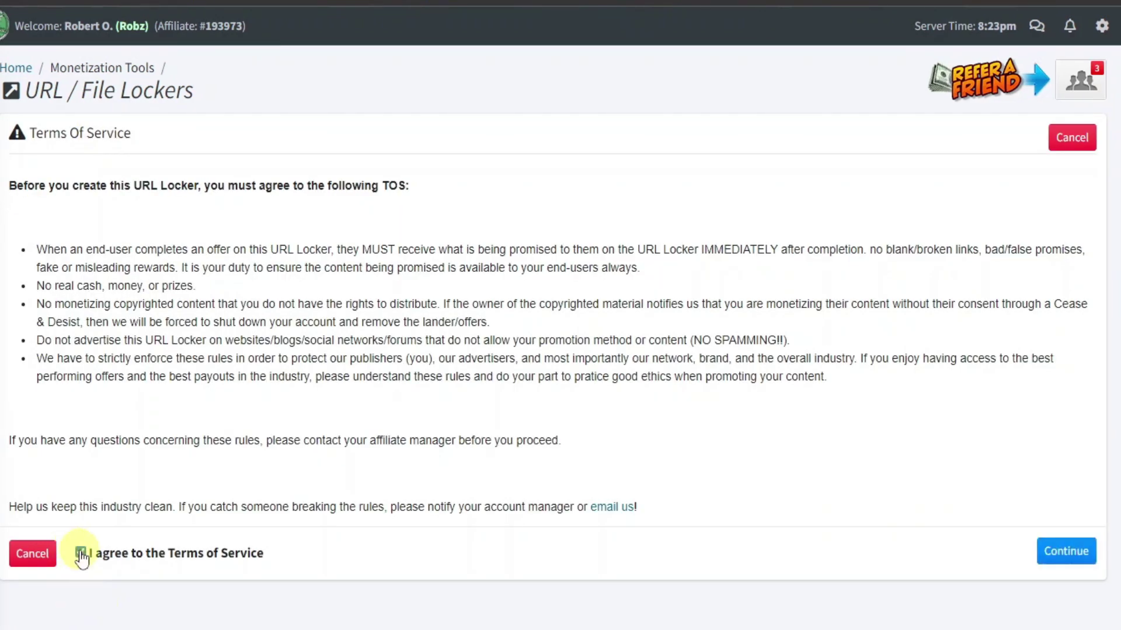
pyautogui.click(1065, 551)
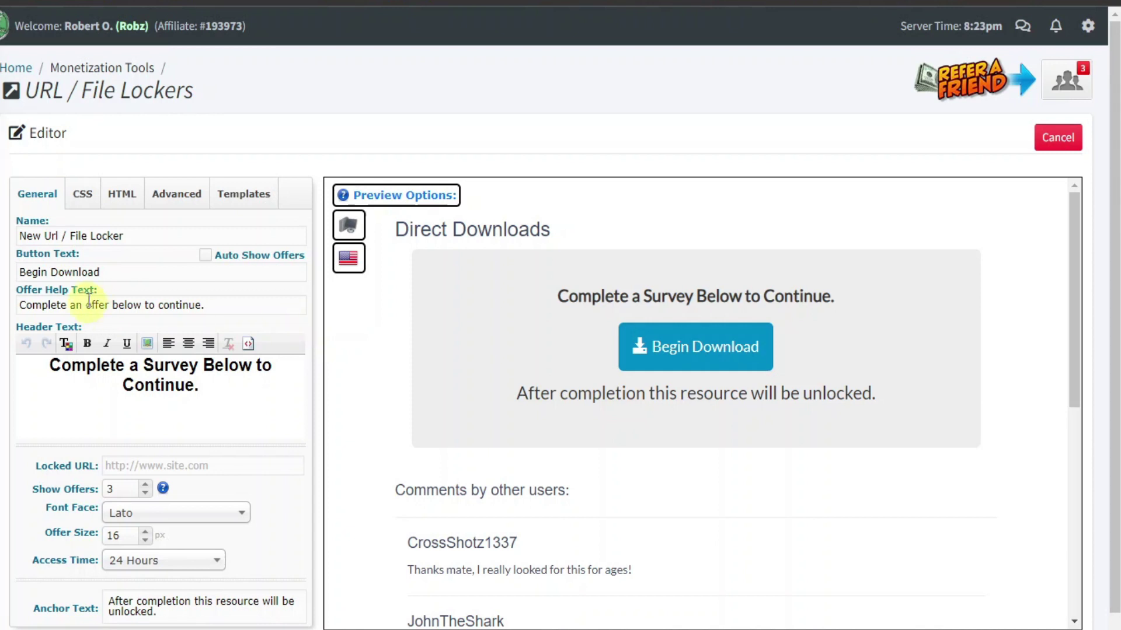
# - Name the locker "Free Video Games" and set its button text to "Download Free Video Games"
pyautogui.tripleClick(217, 236)
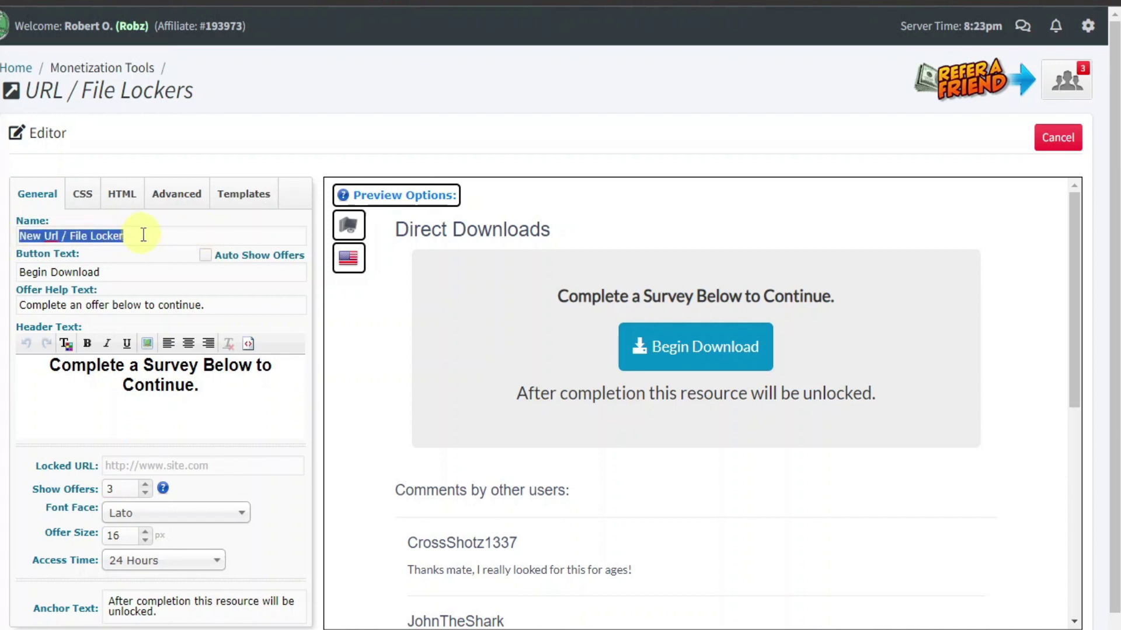
pyautogui.write('Free Video Games')
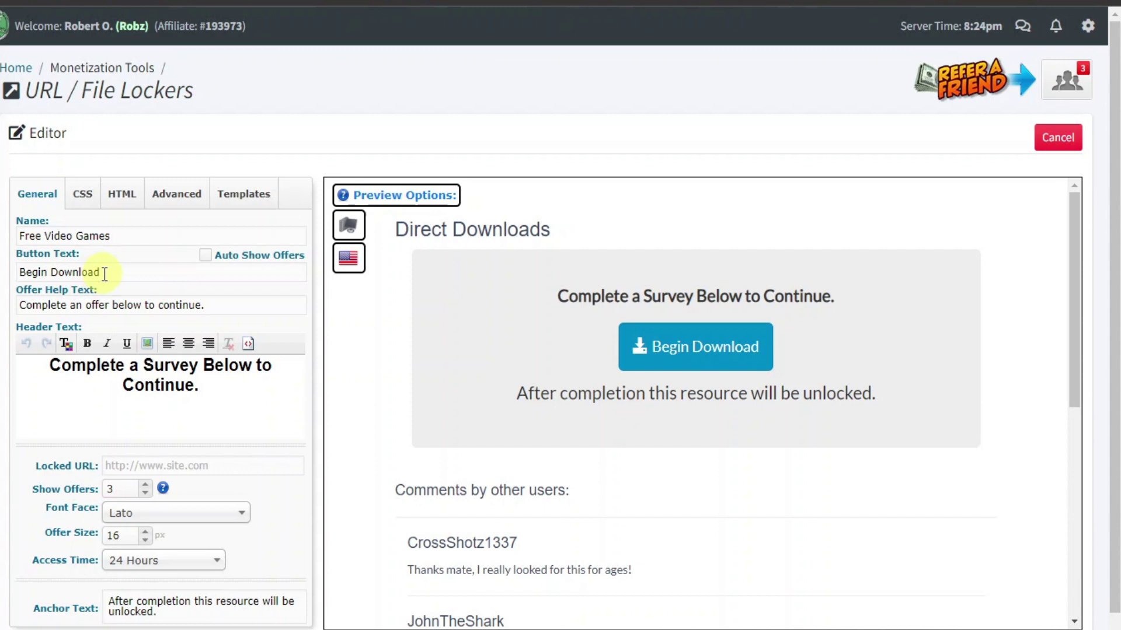
pyautogui.doubleClick(33, 272)
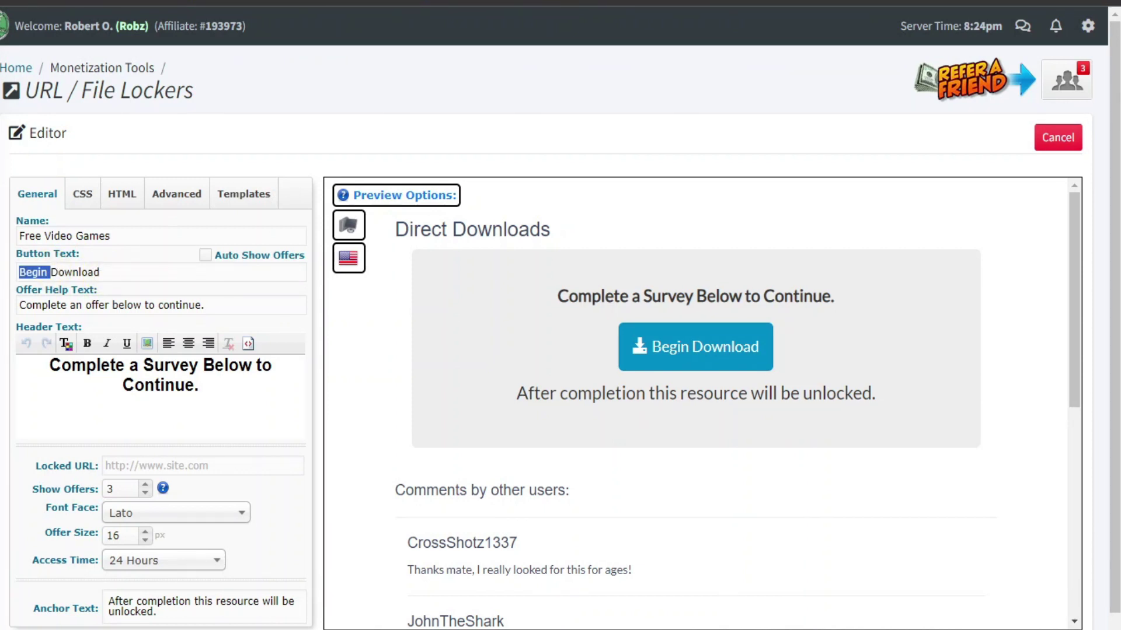
pyautogui.press('BackSpace')
pyautogui.click(87, 272)
pyautogui.write('F')
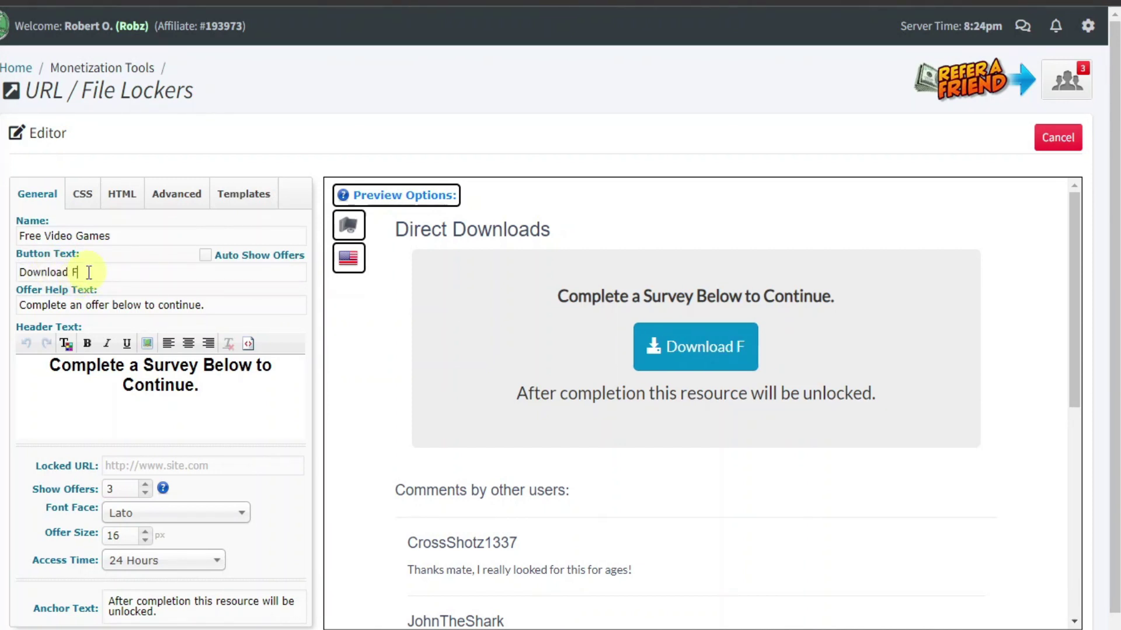
pyautogui.write('ree Video Games')
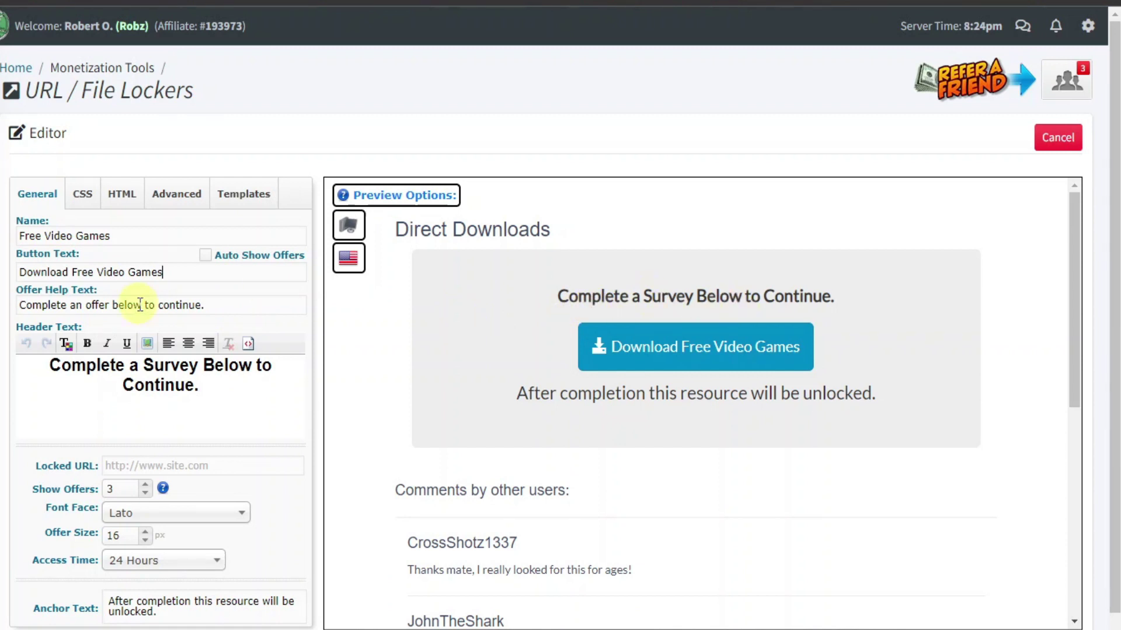
# - Change the locker's offer help text to "Complete an offer below to Download Free Games."
pyautogui.doubleClick(192, 306)
pyautogui.write('Download Free ')
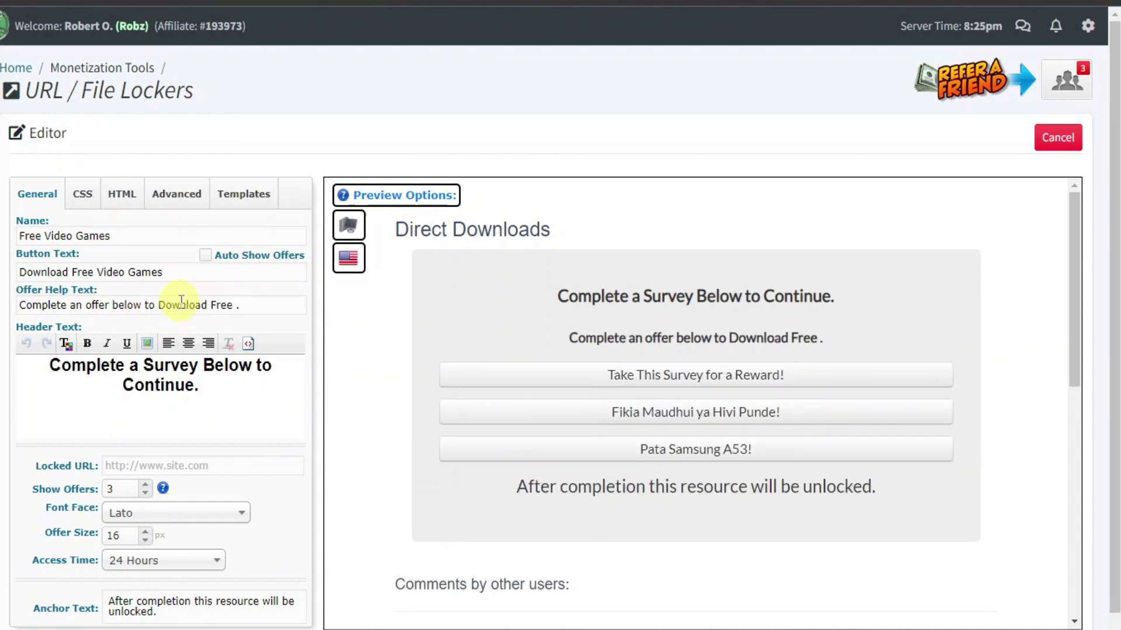
pyautogui.write('Games')
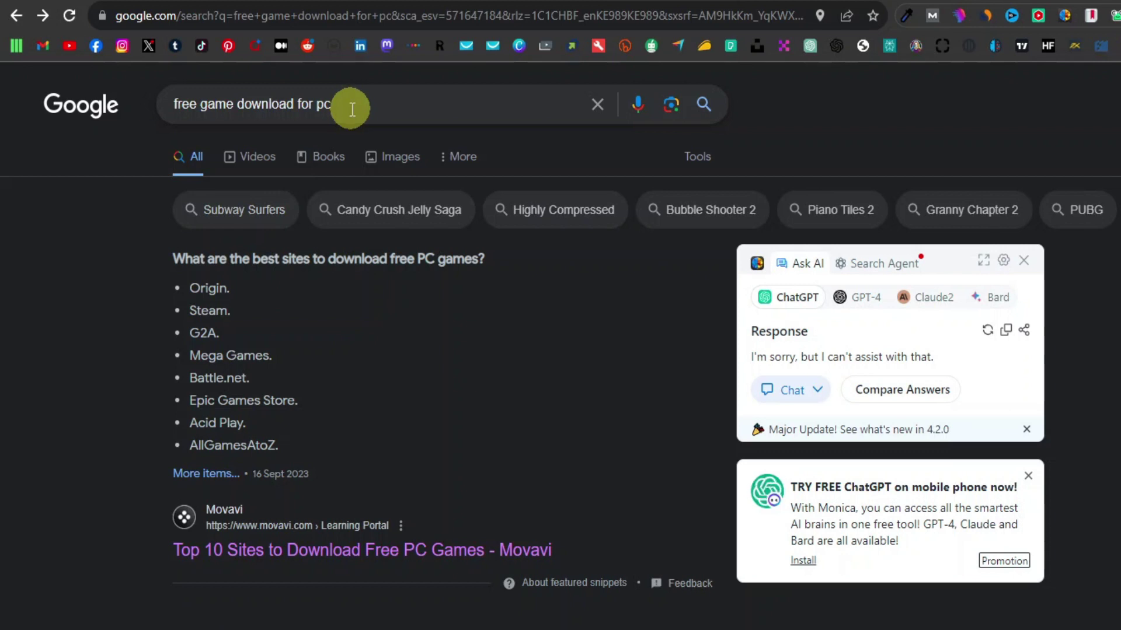
# - Examine the Google results for "free game download for pc" to find sites offering free PC games
pyautogui.scroll(-5, 242, 309)
pyautogui.scroll(-10, 241, 337)
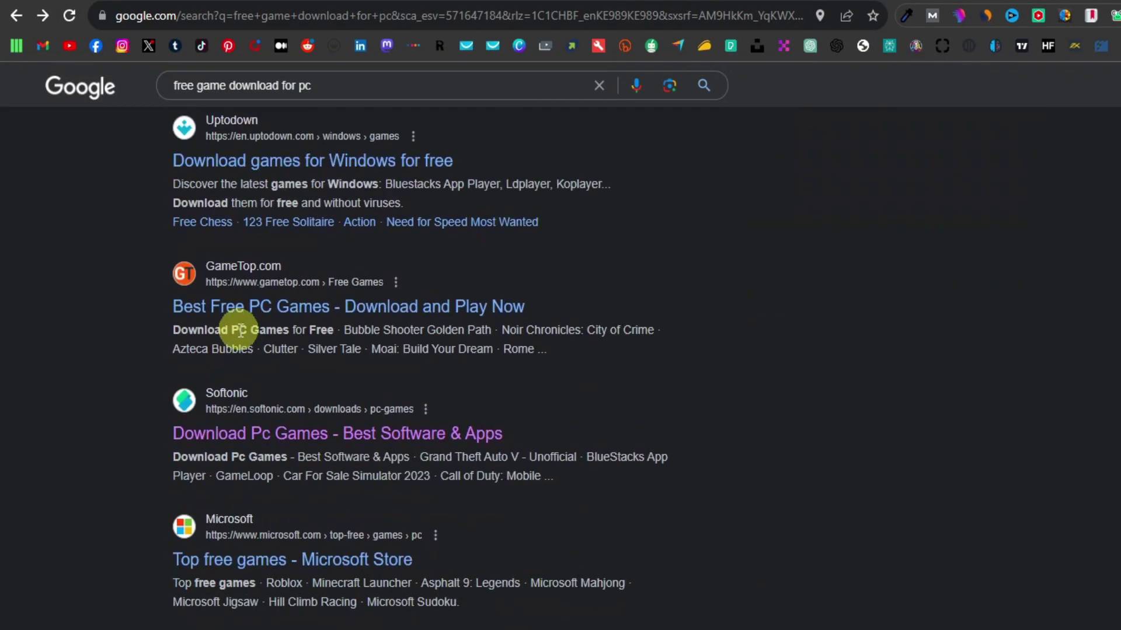
pyautogui.scroll(-9, 233, 328)
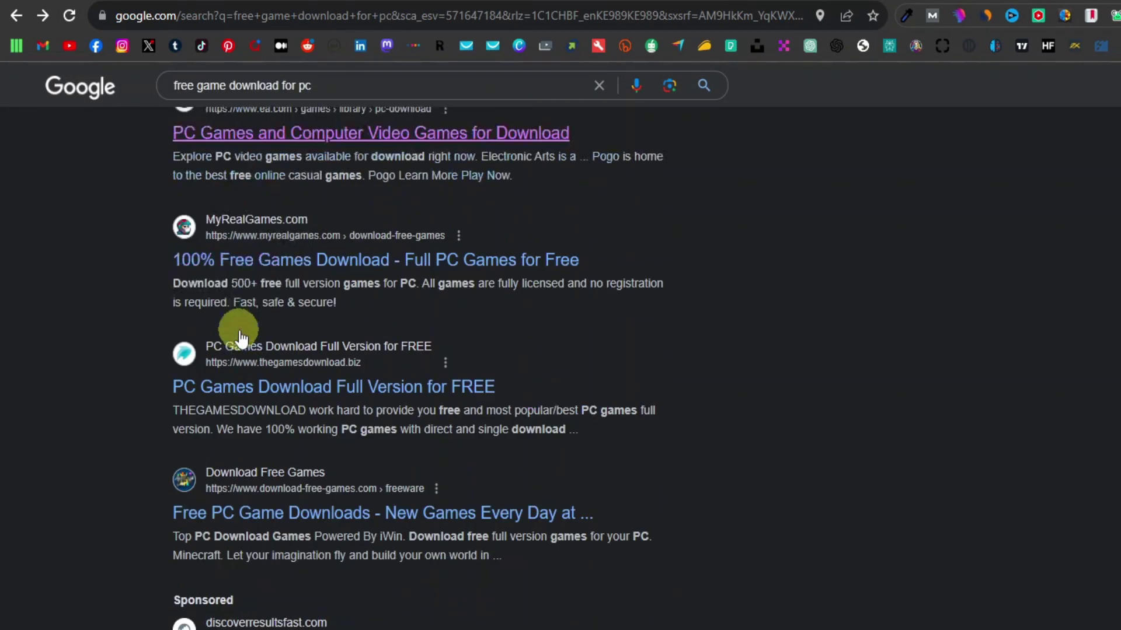
pyautogui.scroll(16, 233, 328)
pyautogui.scroll(15, 245, 335)
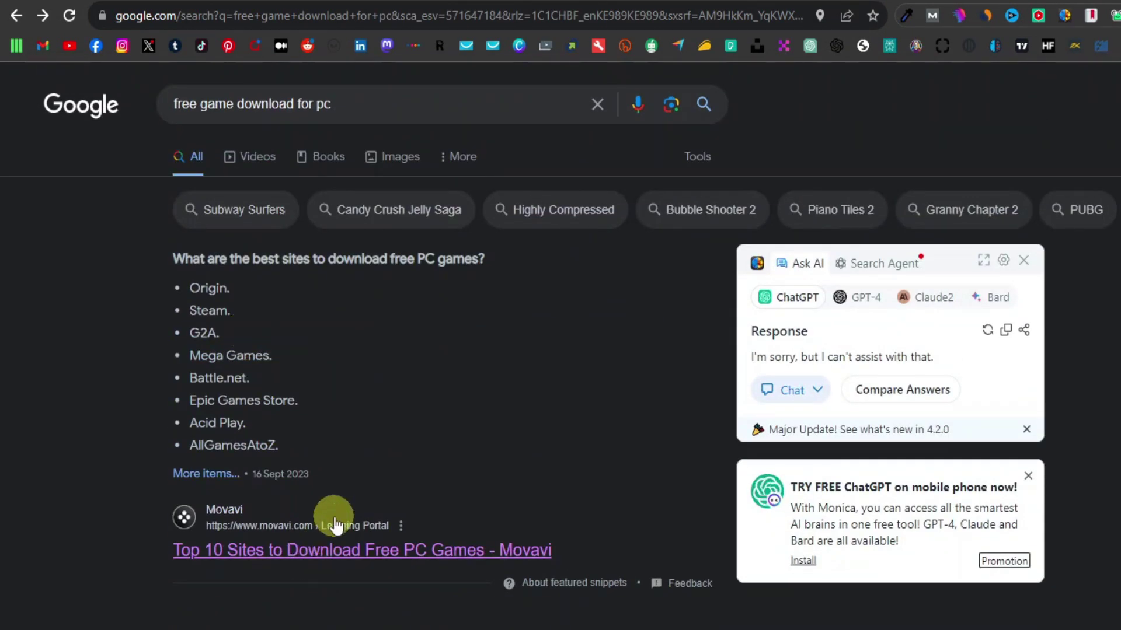
pyautogui.scroll(-4, 327, 530)
pyautogui.scroll(-5, 327, 529)
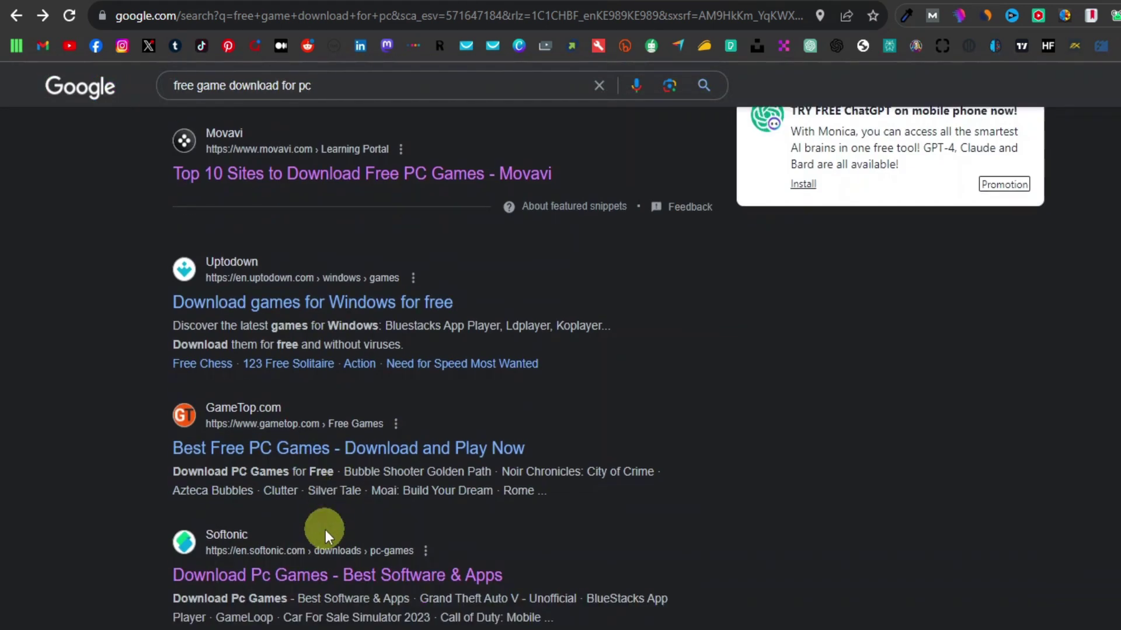
pyautogui.scroll(-3, 327, 531)
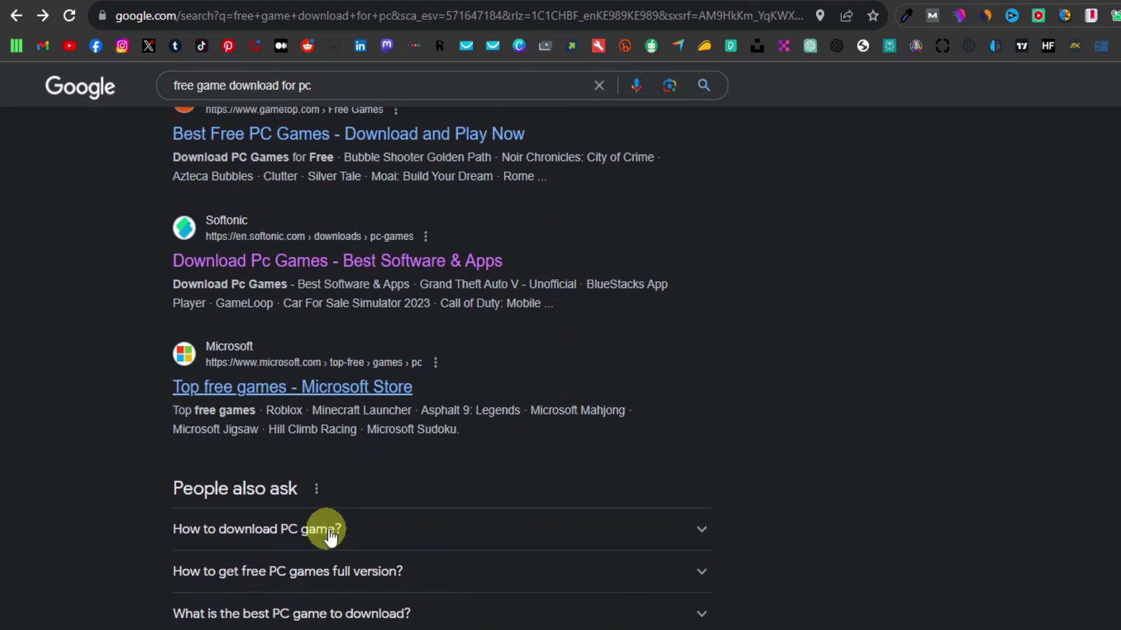
pyautogui.scroll(-5, 333, 513)
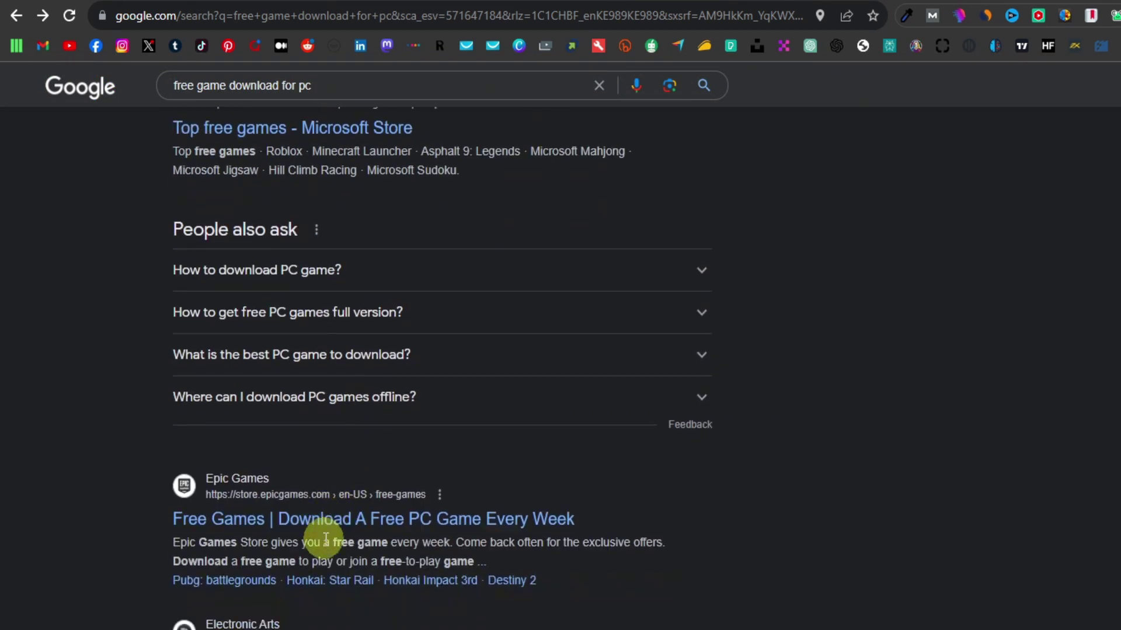
pyautogui.scroll(-4, 333, 525)
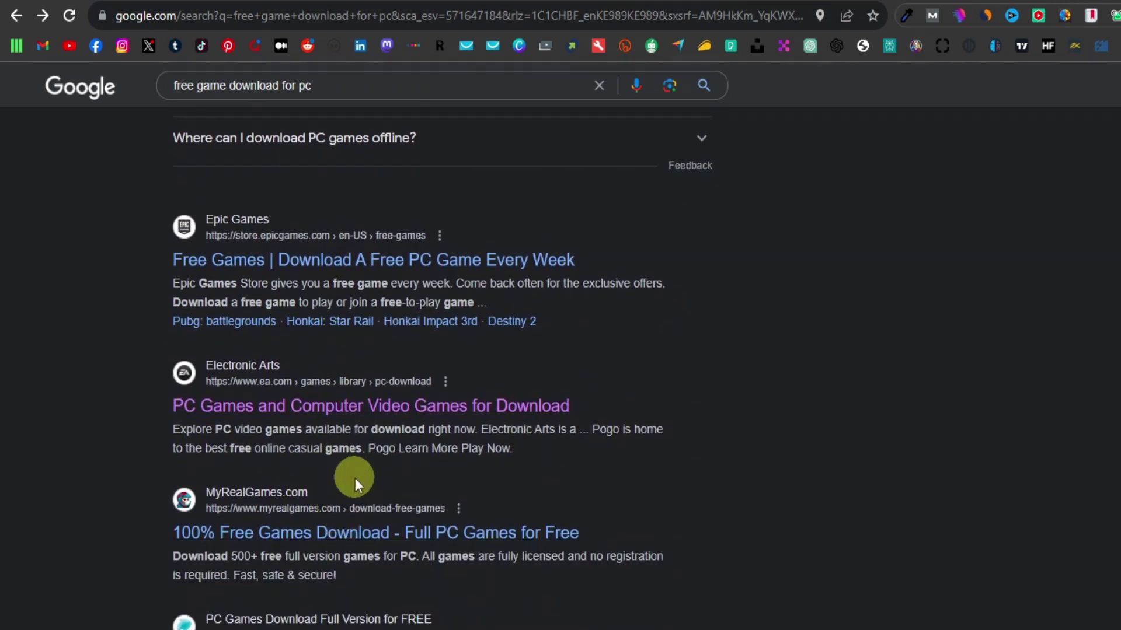
pyautogui.scroll(-2, 330, 496)
pyautogui.scroll(-5, 329, 512)
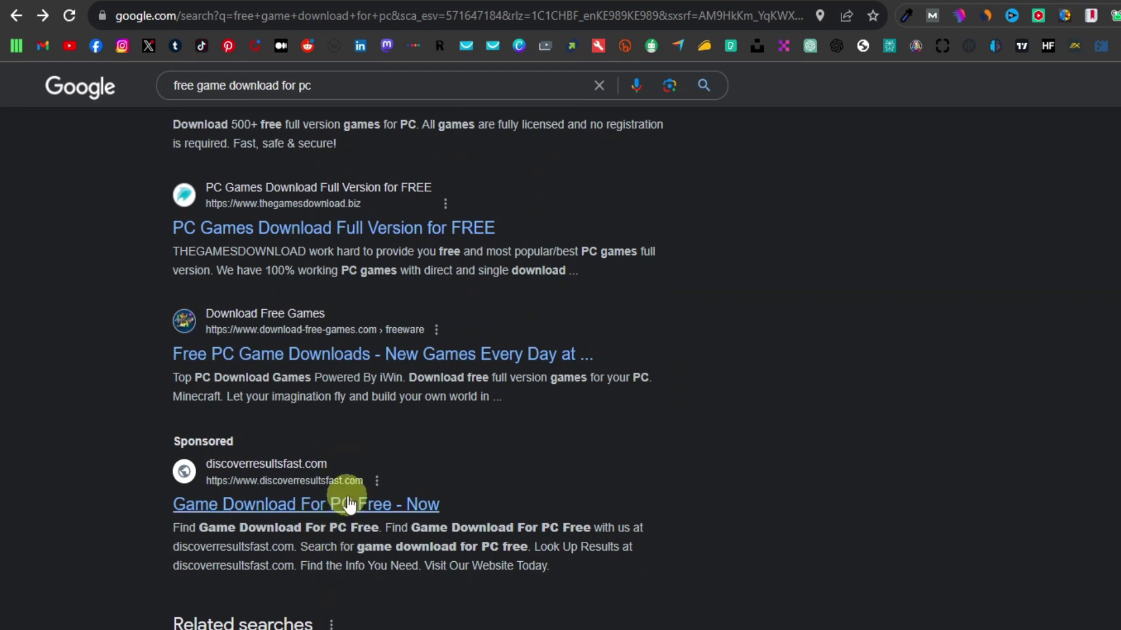
pyautogui.scroll(1, 388, 461)
pyautogui.scroll(-1, 388, 452)
pyautogui.scroll(-3, 389, 467)
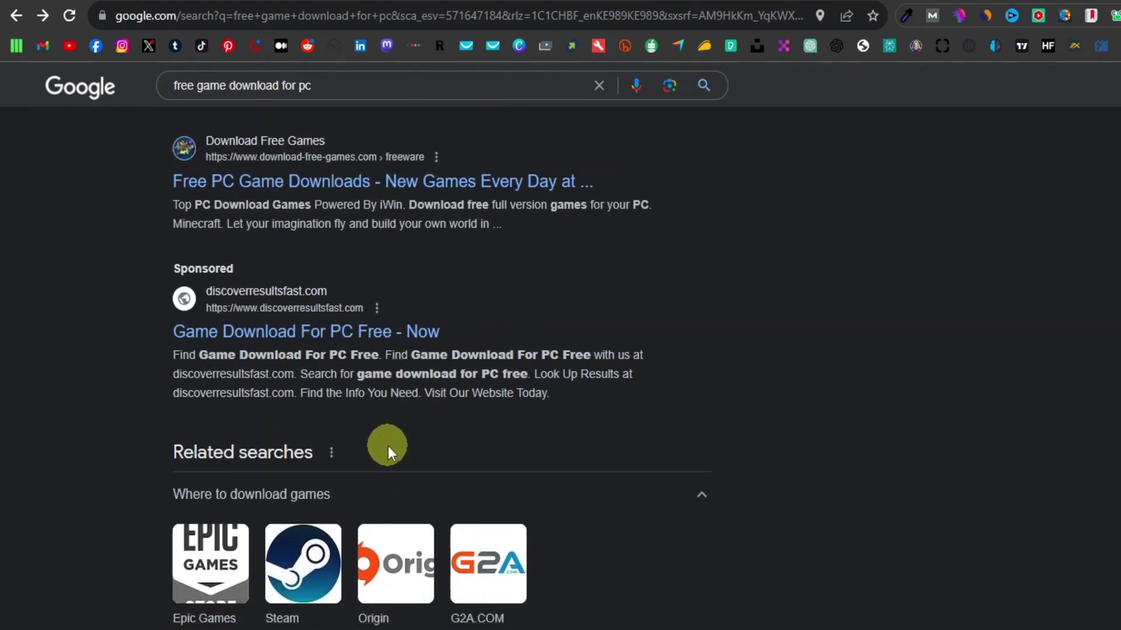
pyautogui.scroll(-3, 387, 453)
pyautogui.scroll(4, 389, 453)
pyautogui.scroll(4, 388, 450)
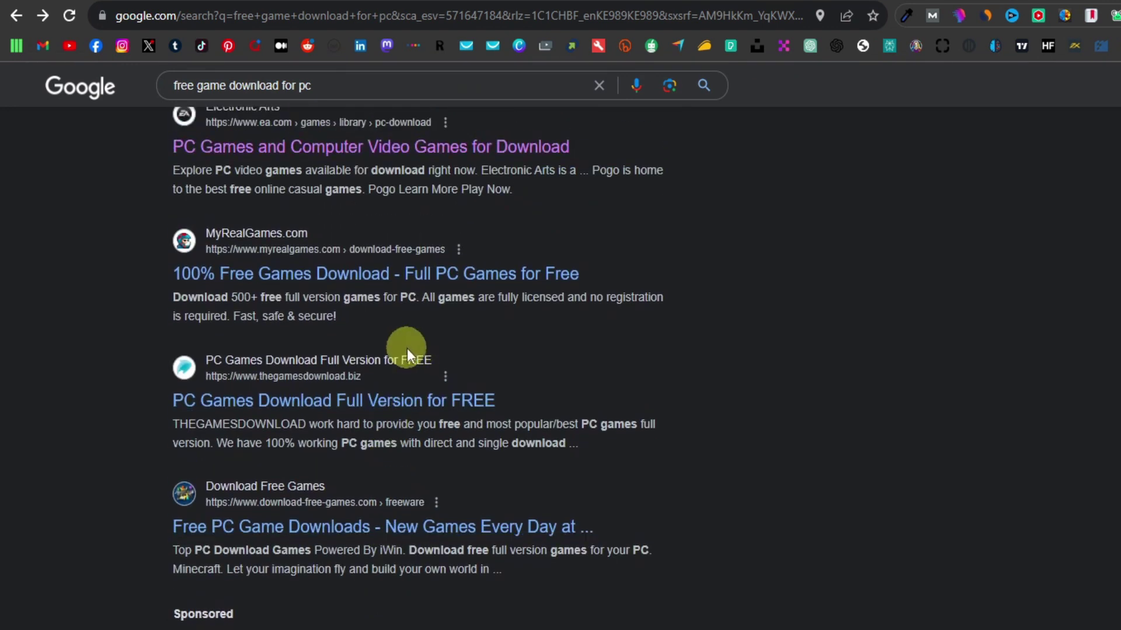
pyautogui.scroll(1, 407, 351)
pyautogui.scroll(2, 408, 354)
pyautogui.scroll(15, 408, 353)
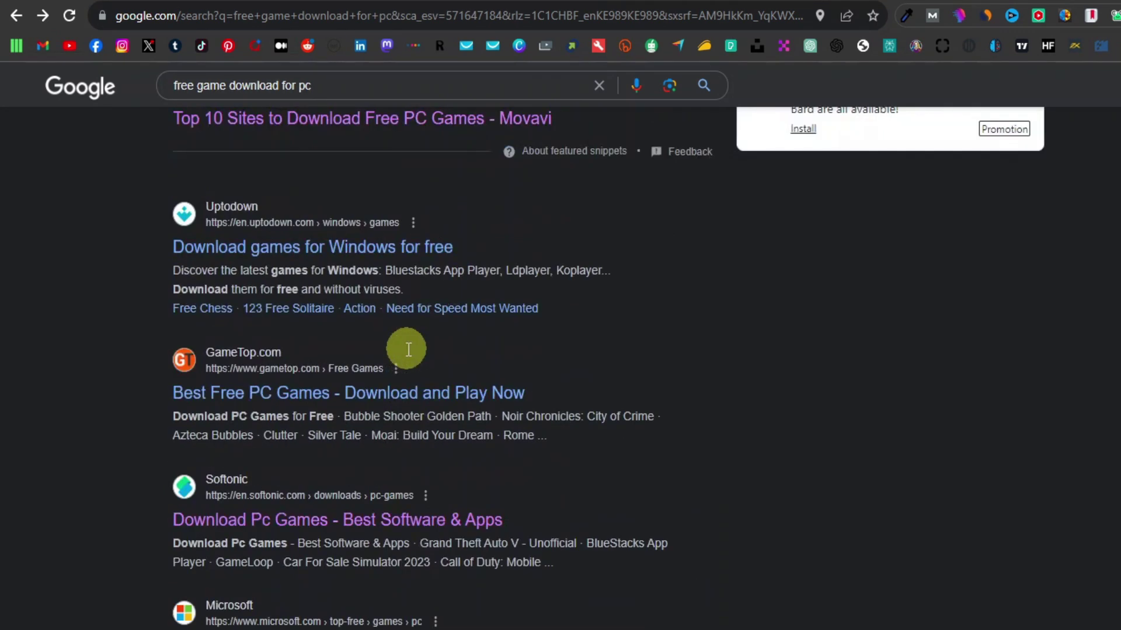
# - Copy the link address of Movavi's "Top 10 Sites to Download Free PC Games" result and paste it as the locker's Locked URL
pyautogui.scroll(7, 408, 349)
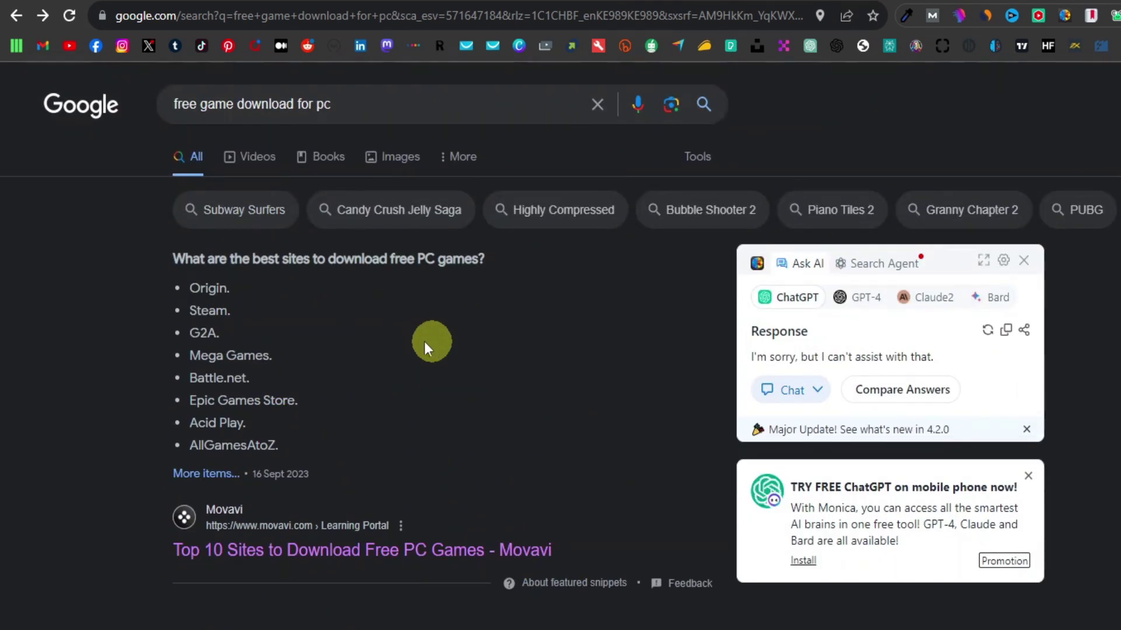
pyautogui.scroll(-10, 425, 346)
pyautogui.scroll(6, 350, 356)
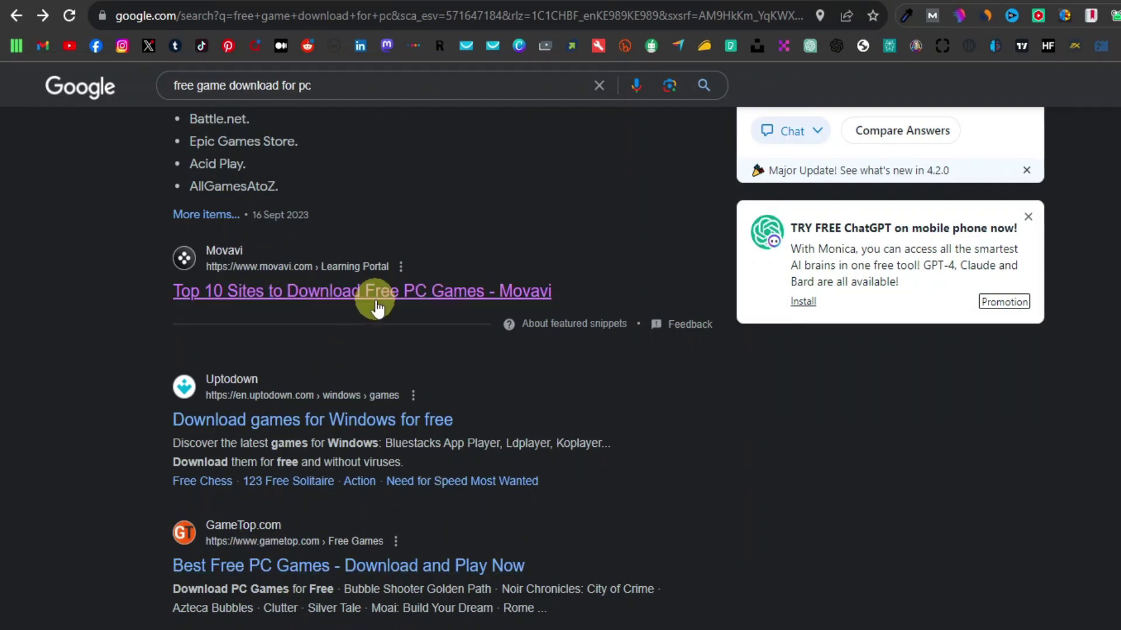
pyautogui.rightClick(362, 295)
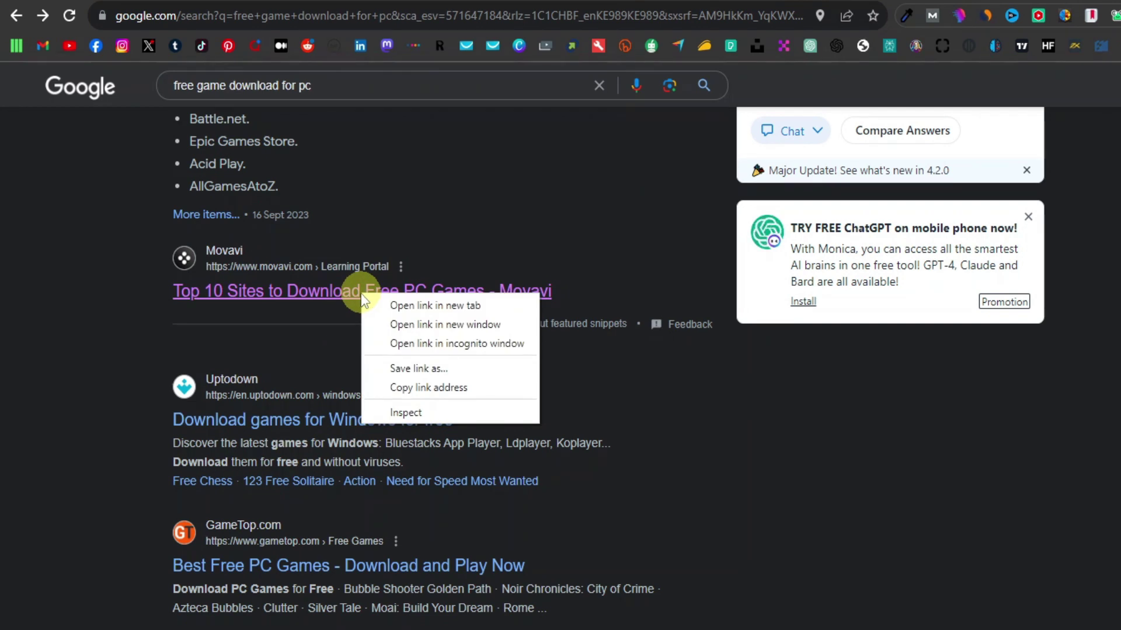
pyautogui.click(421, 384)
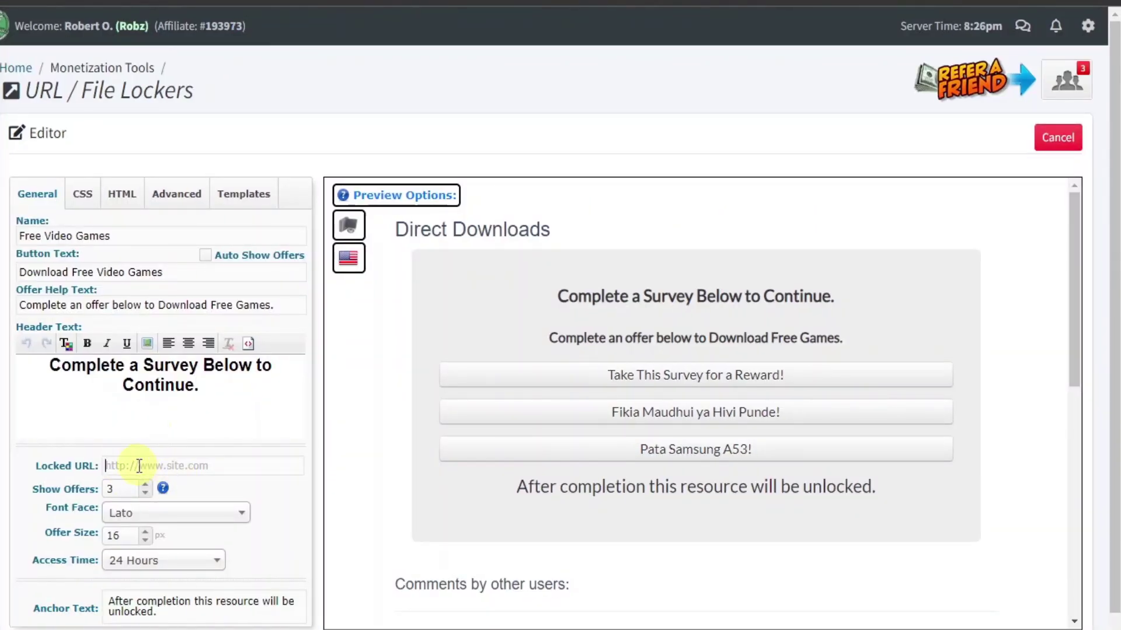
pyautogui.rightClick(139, 465)
pyautogui.click(213, 343)
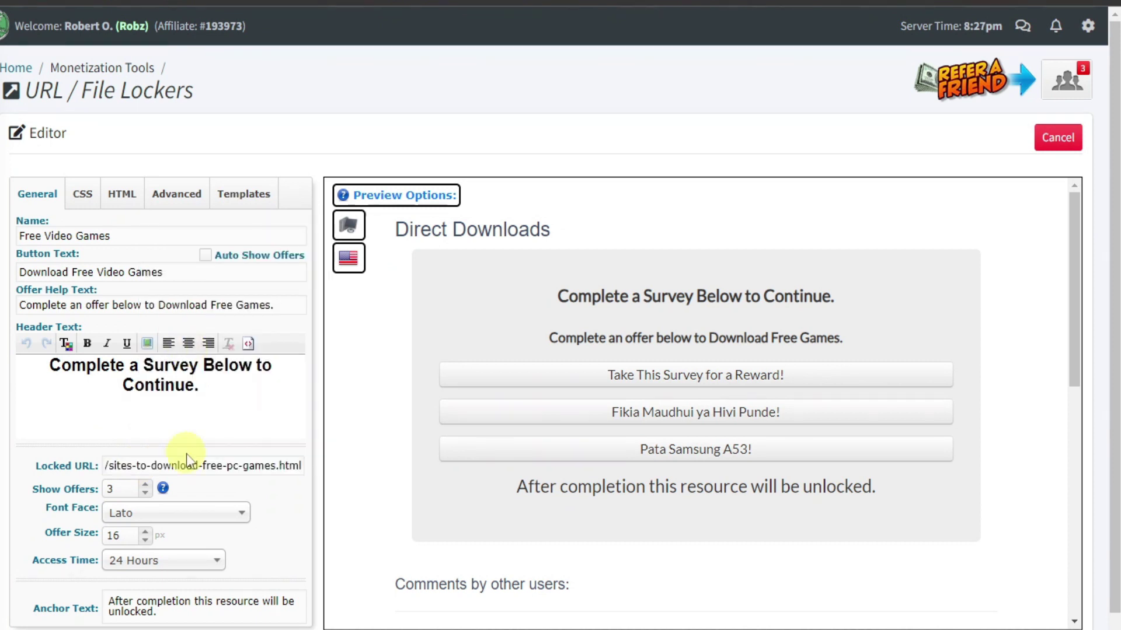
# - Try showing 2 offers and 1 offer in the locker, and set Show Offers back to 3
pyautogui.scroll(-1, 230, 465)
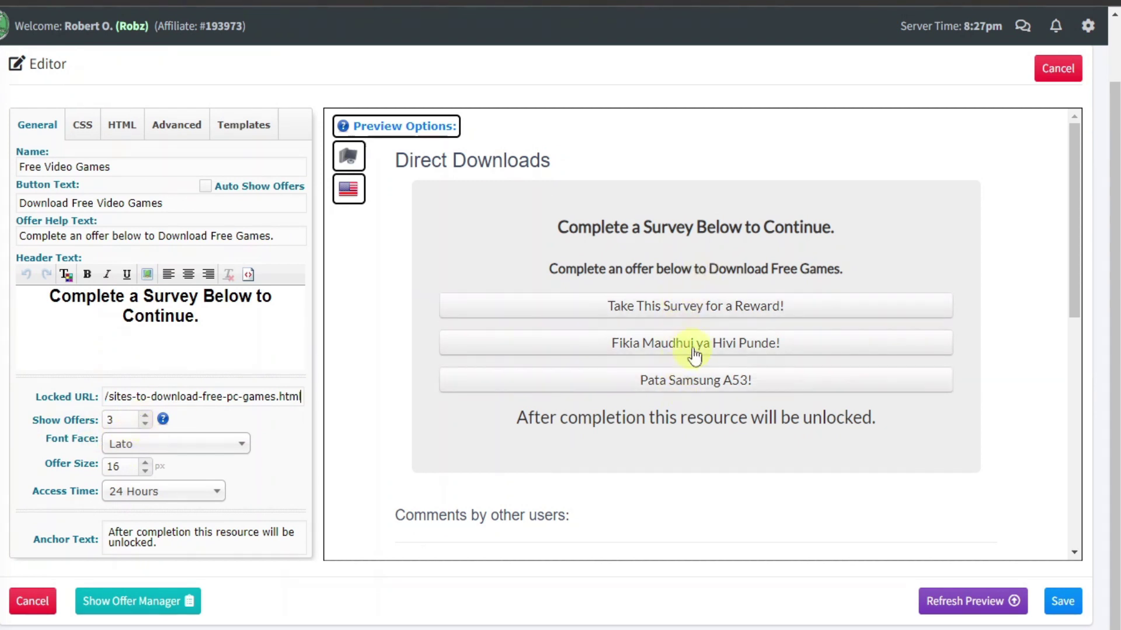
pyautogui.click(145, 424)
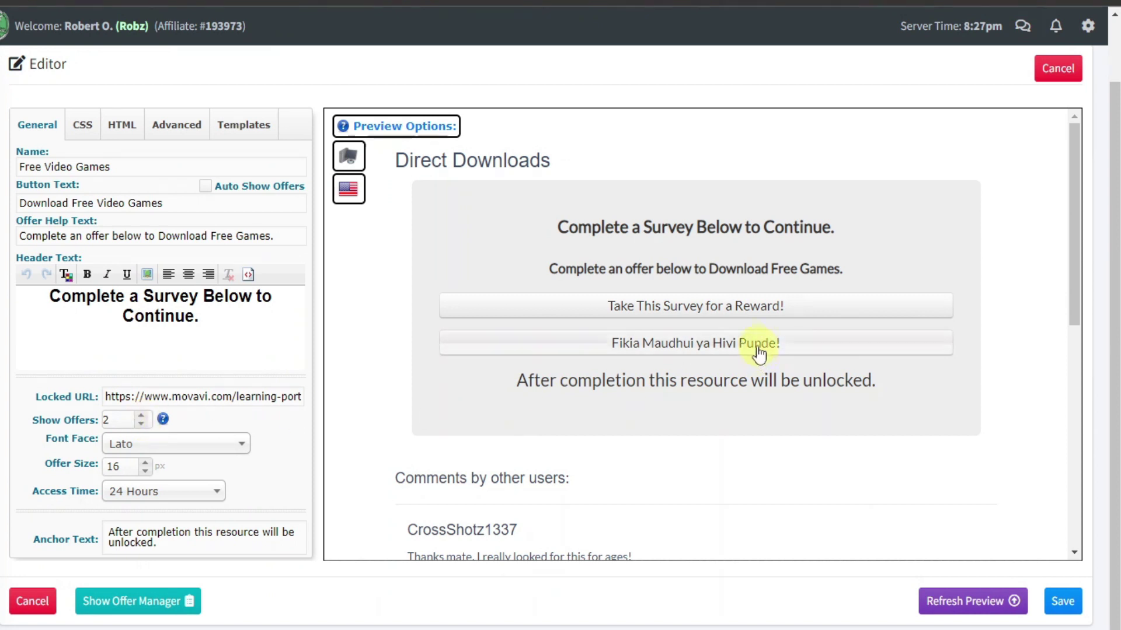
pyautogui.click(141, 425)
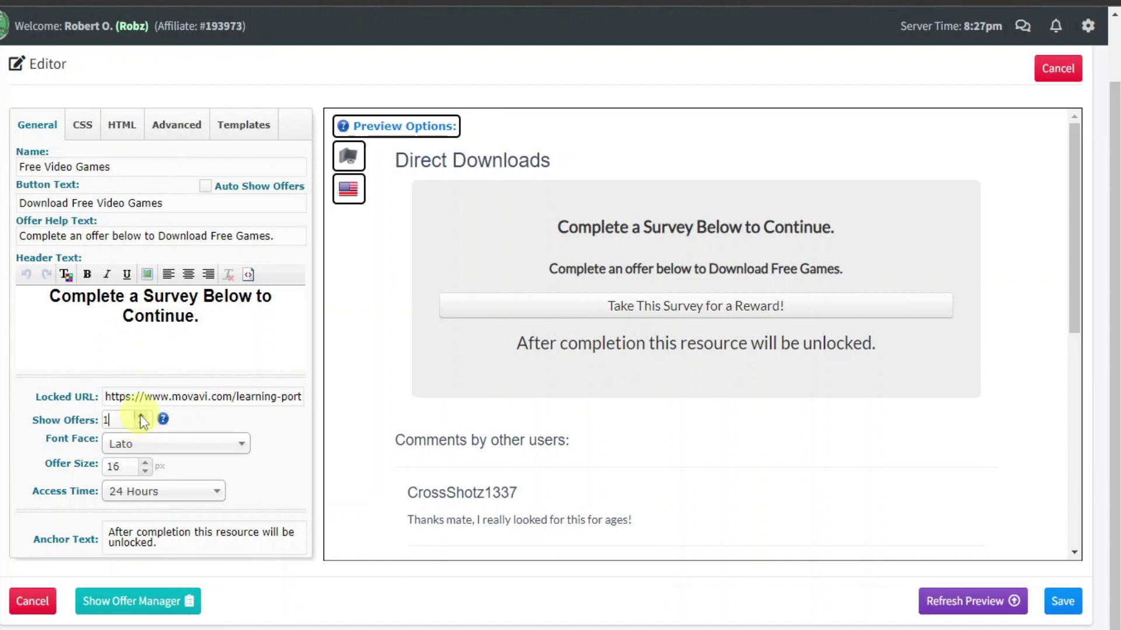
pyautogui.click(141, 416)
pyautogui.click(141, 416)
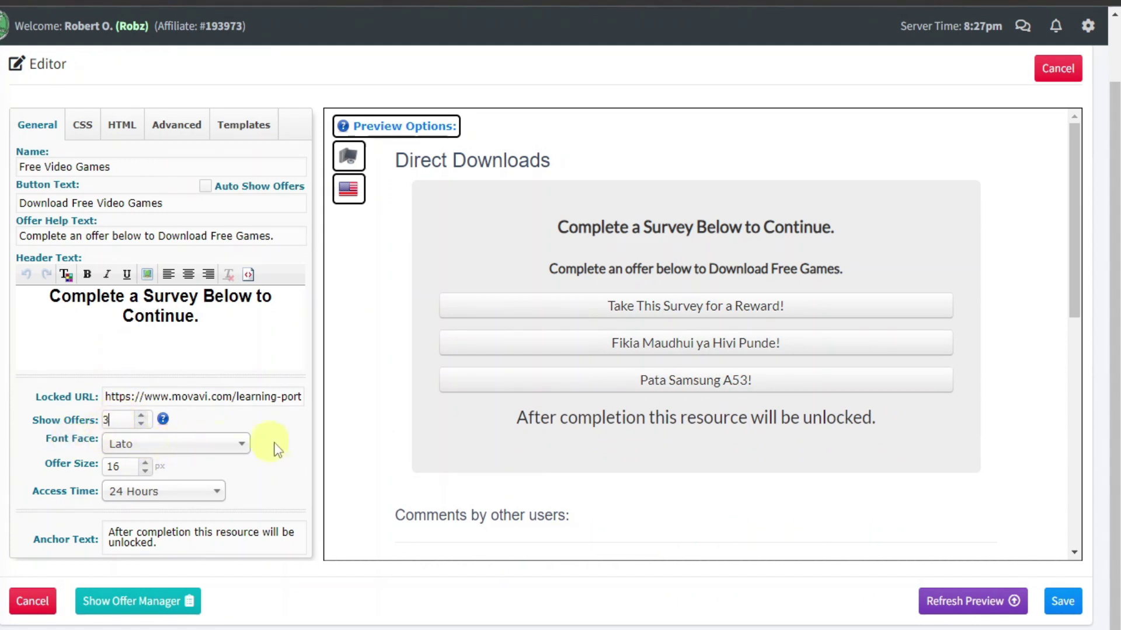
# - Review the font face and access time options available for the locker
pyautogui.click(241, 447)
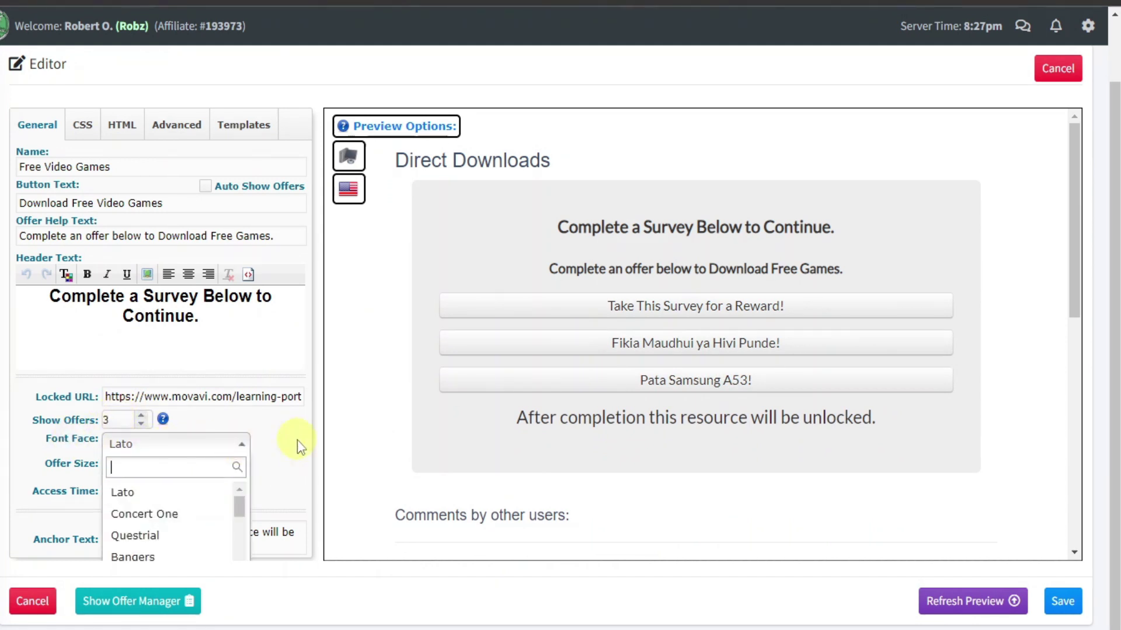
pyautogui.click(12, 502)
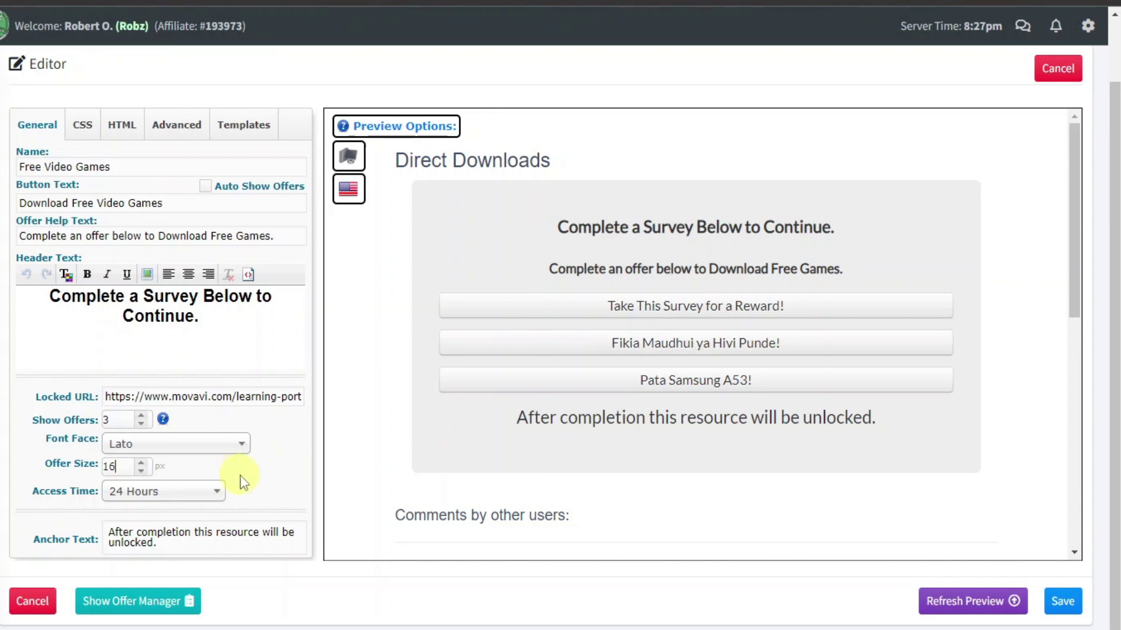
pyautogui.click(218, 497)
pyautogui.scroll(-1, 167, 448)
pyautogui.scroll(-1, 169, 448)
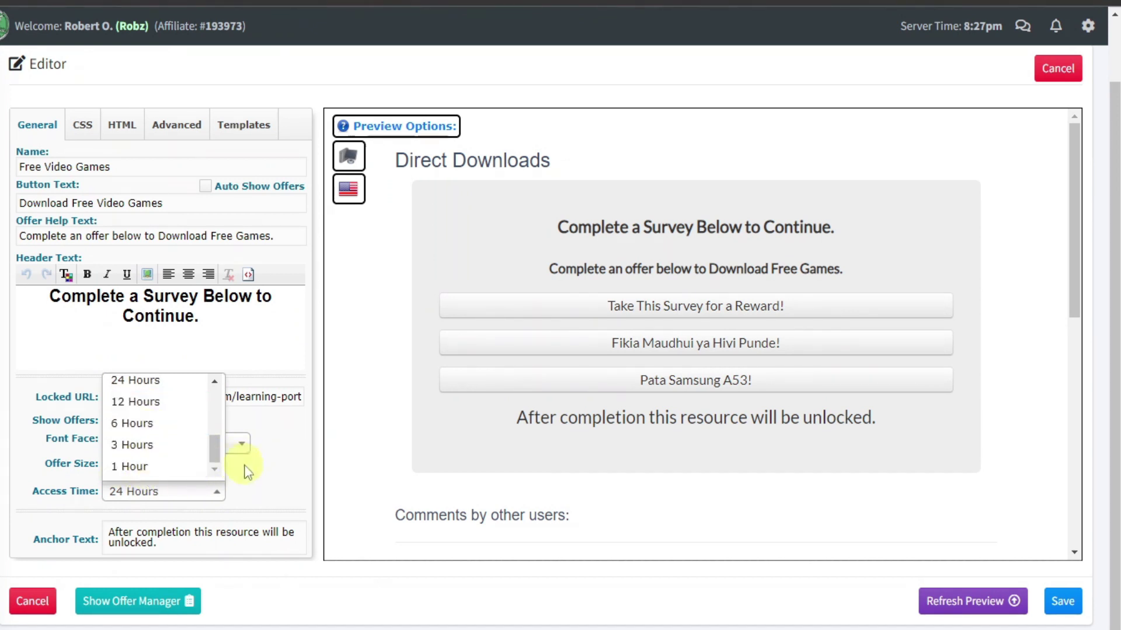
pyautogui.click(285, 485)
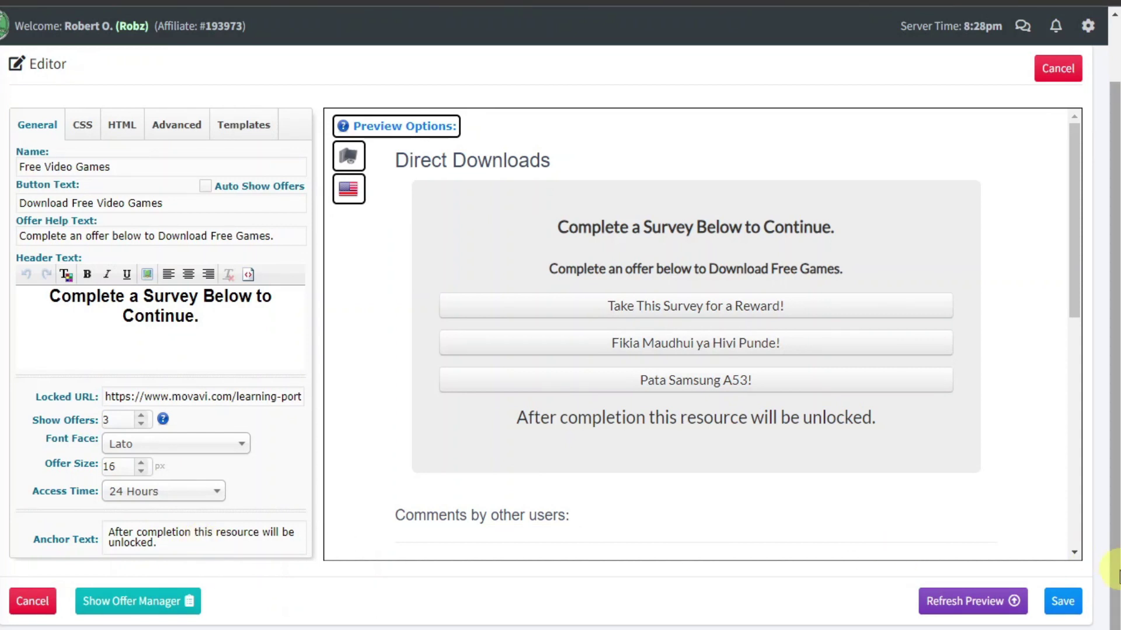
# - Save the locker and open the link generator for Free Video Games
pyautogui.click(1070, 609)
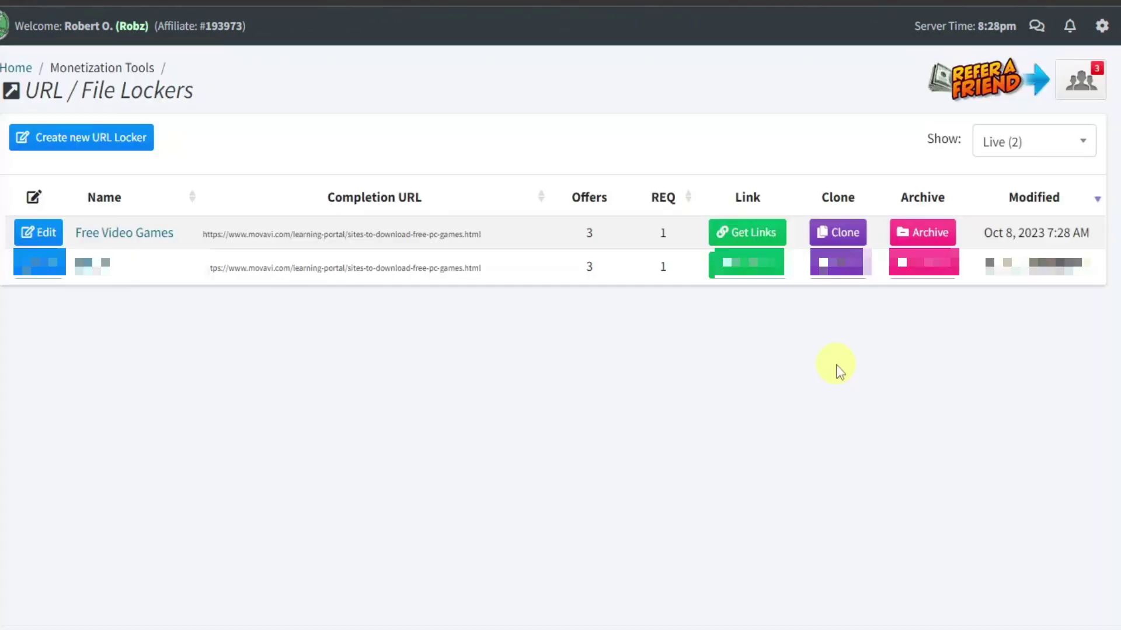
pyautogui.click(753, 240)
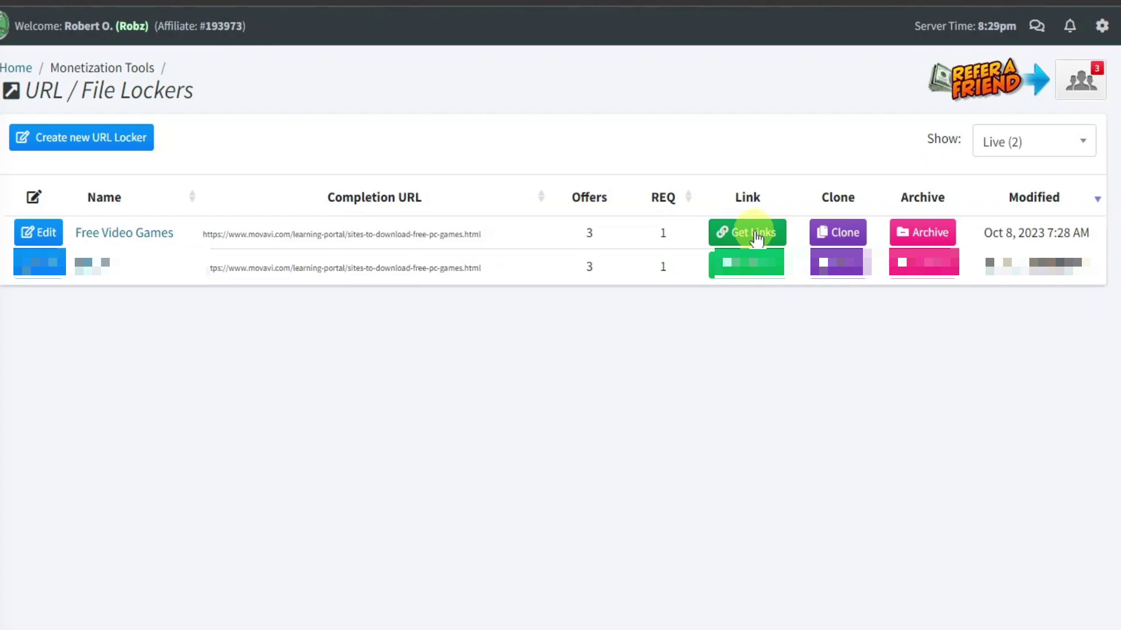
pyautogui.click(753, 238)
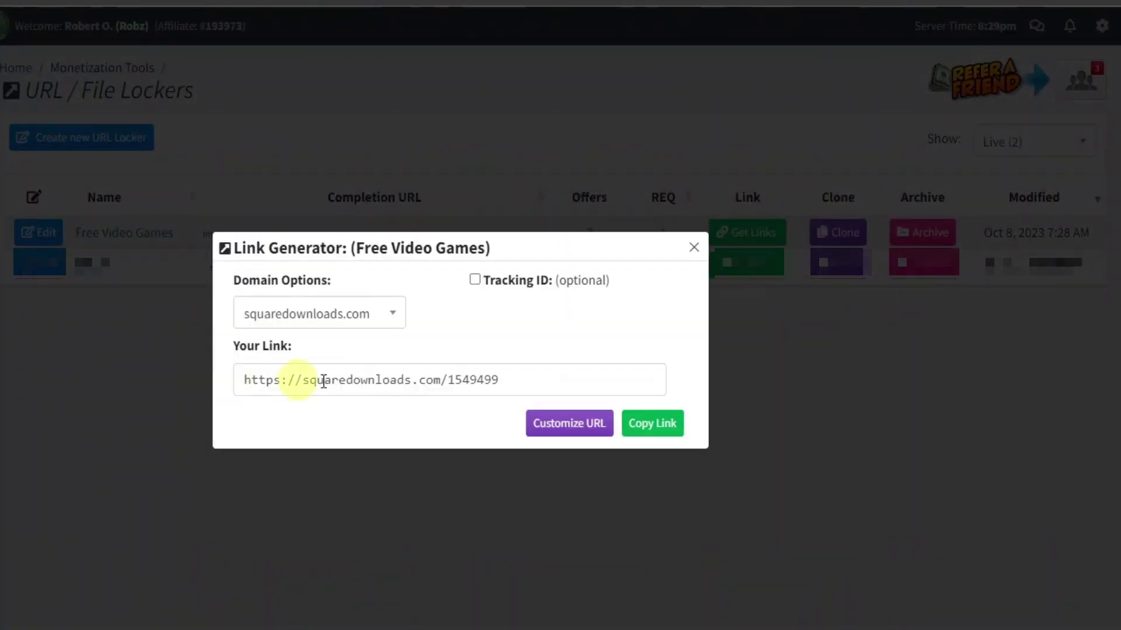
# - Open the generated locker link and try the Download Free Video Games button on its landing page
pyautogui.click(428, 379)
pyautogui.rightClick(428, 382)
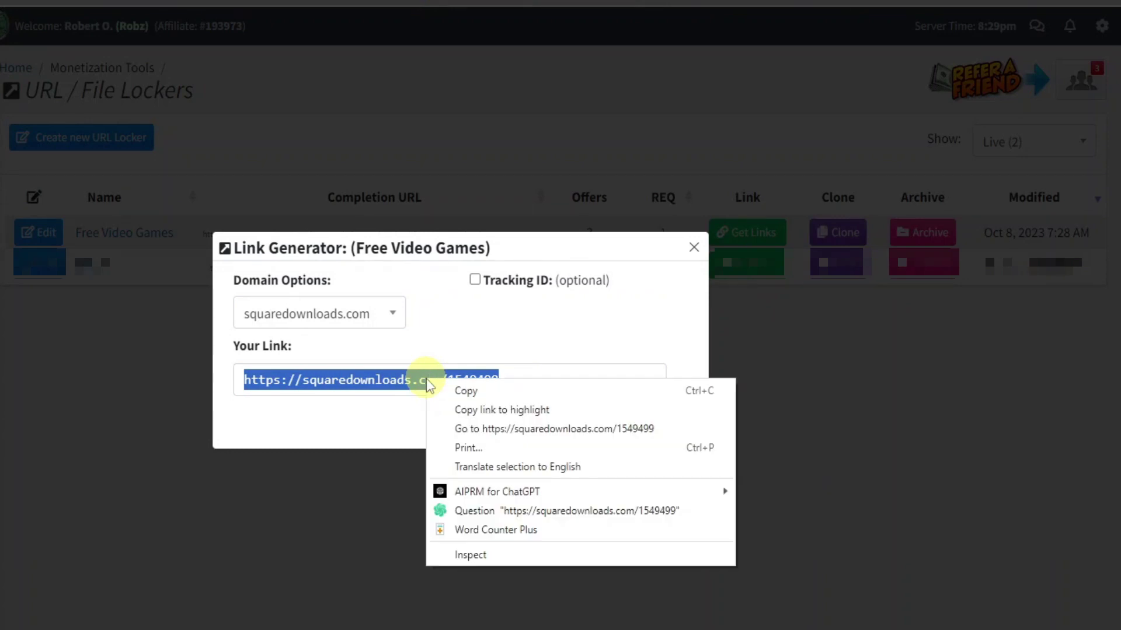
pyautogui.click(505, 431)
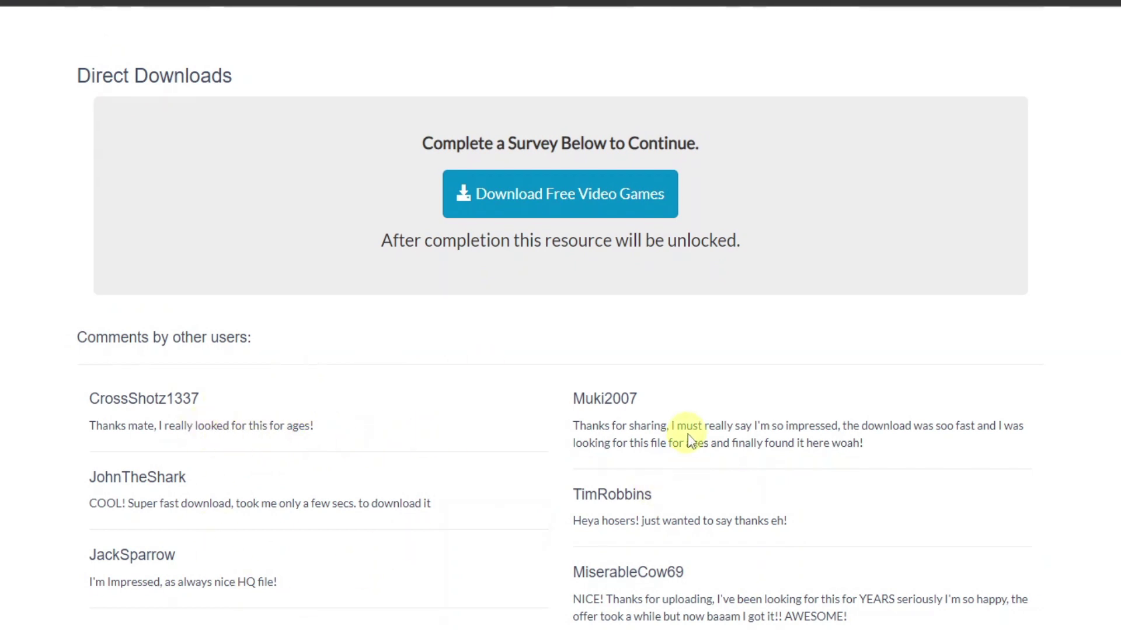
pyautogui.scroll(-1, 687, 433)
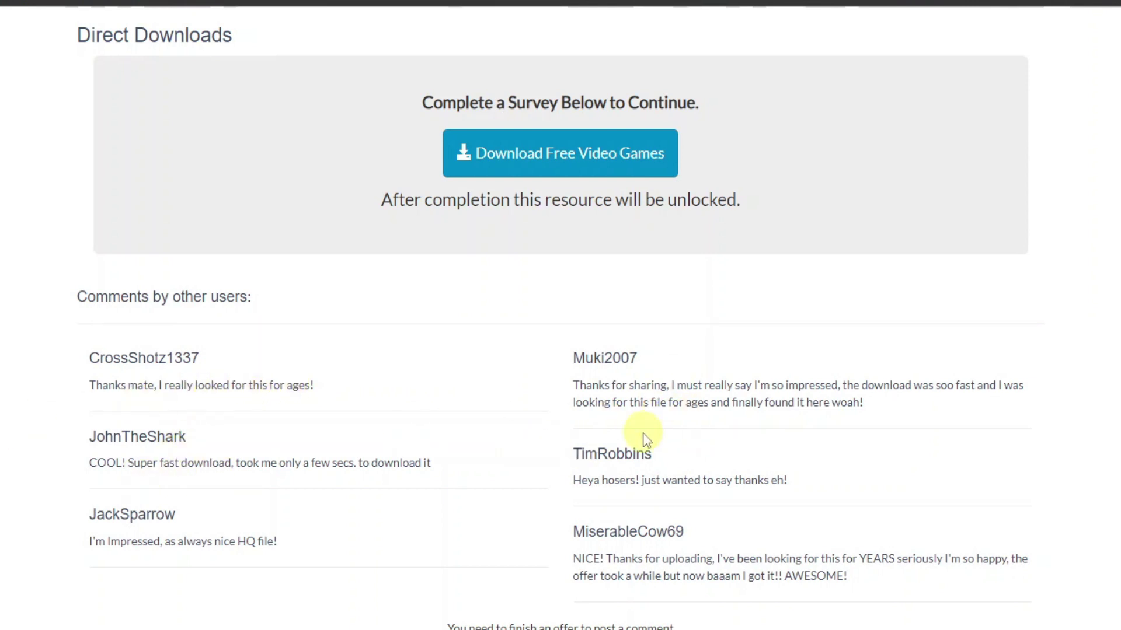
pyautogui.scroll(1, 633, 373)
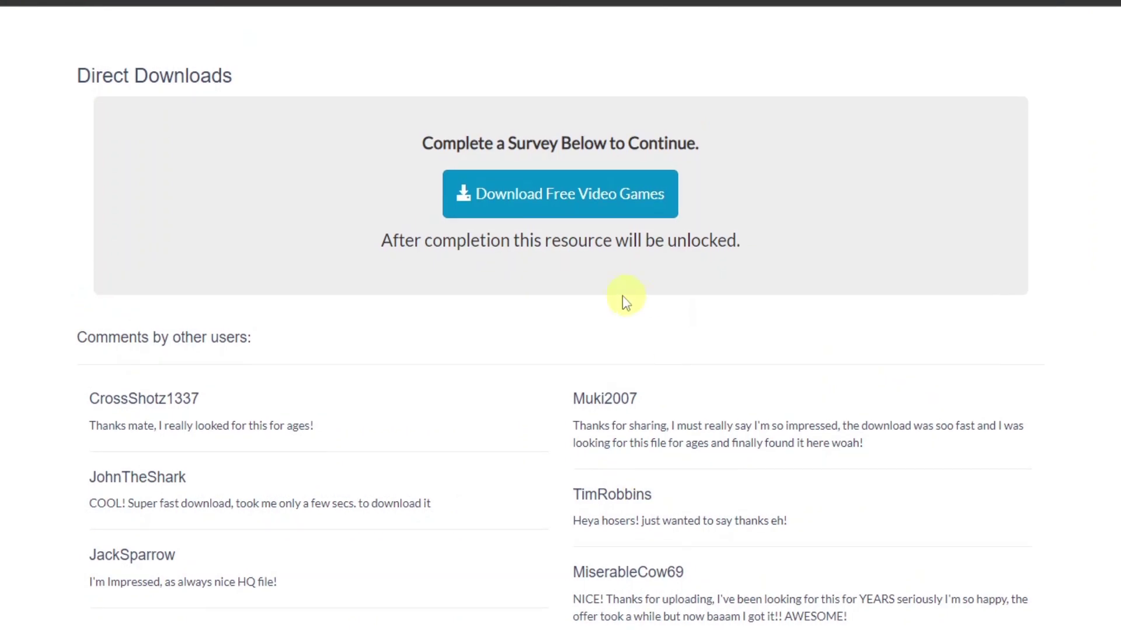
pyautogui.click(566, 196)
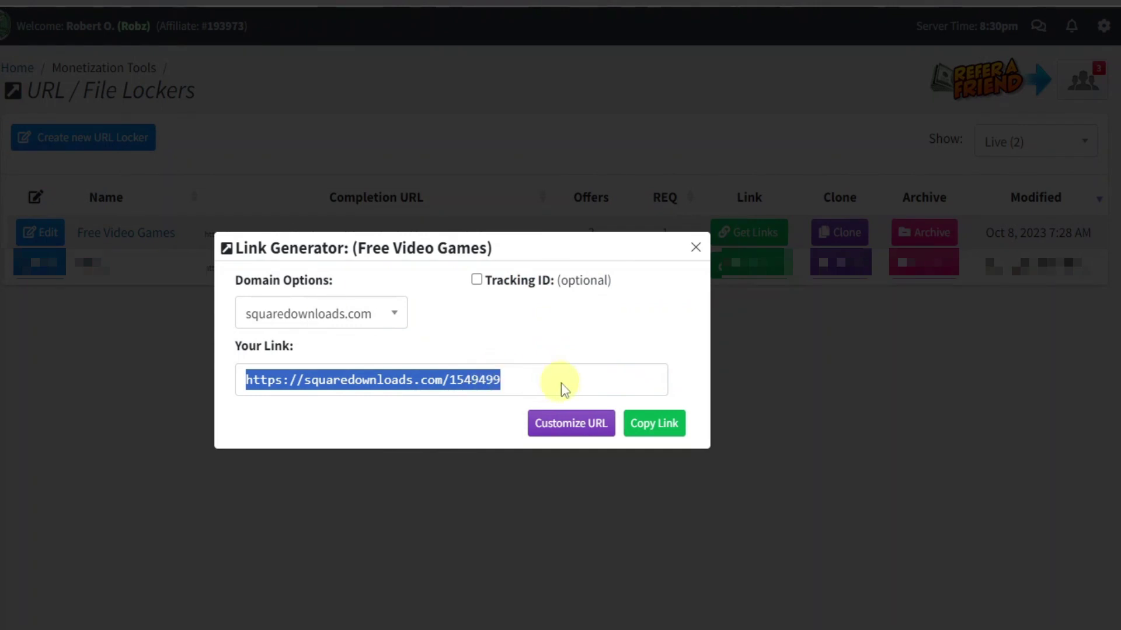
# - Copy the generated squaredownloads.com locker link and paste it as the URL of the website's "Download FREE Games Now!" button
pyautogui.click(650, 426)
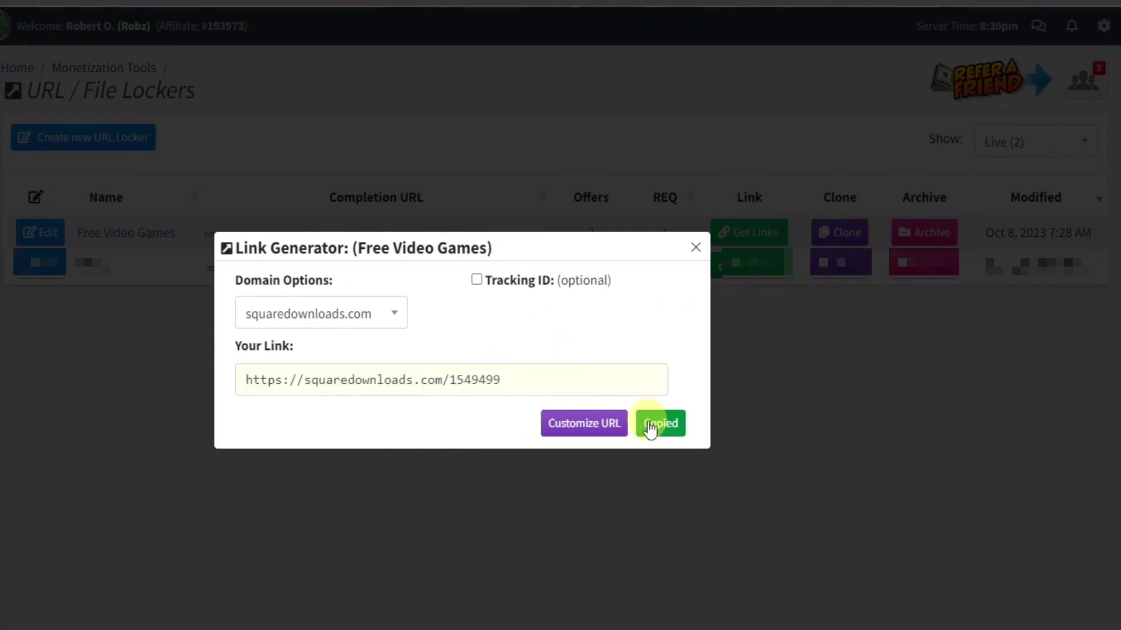
pyautogui.click(695, 247)
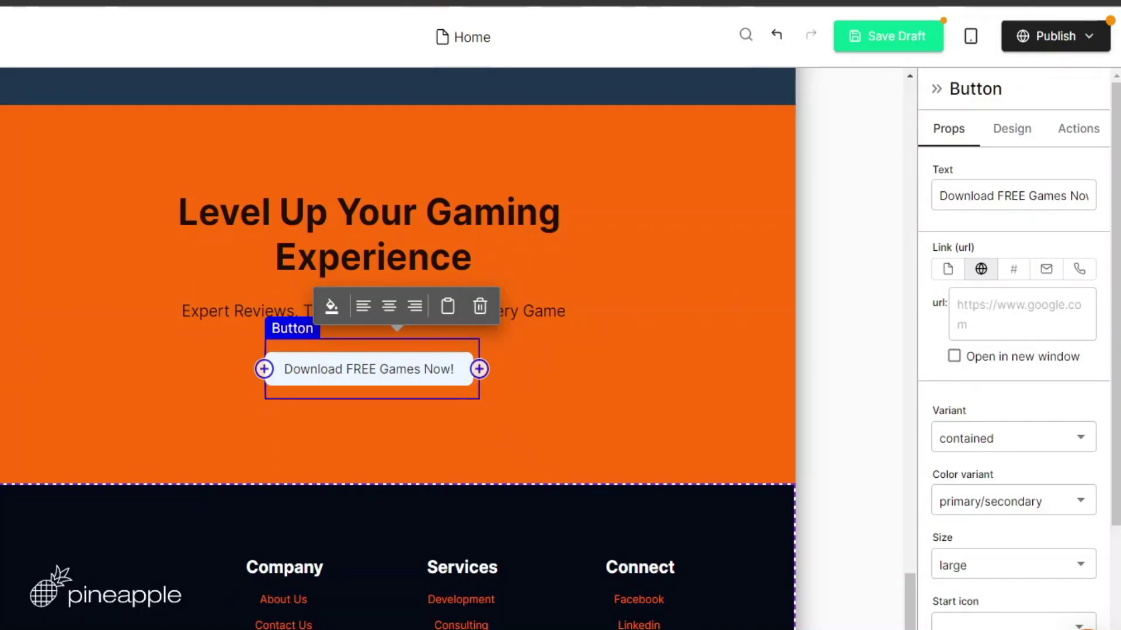
pyautogui.click(401, 309)
pyautogui.click(980, 311)
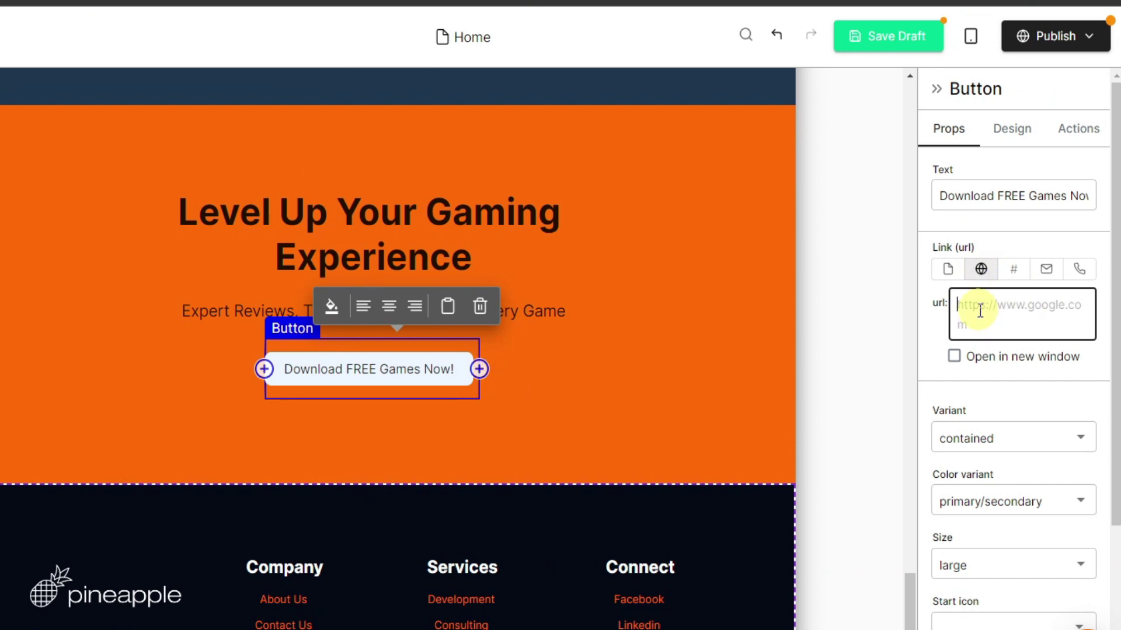
pyautogui.rightClick(980, 311)
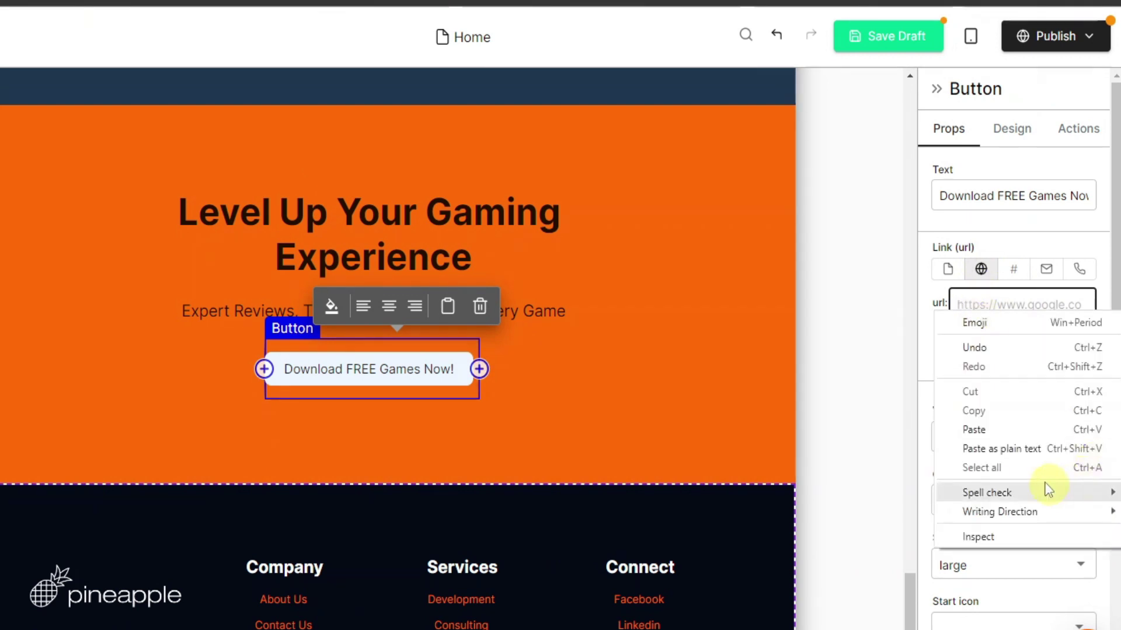
pyautogui.click(974, 430)
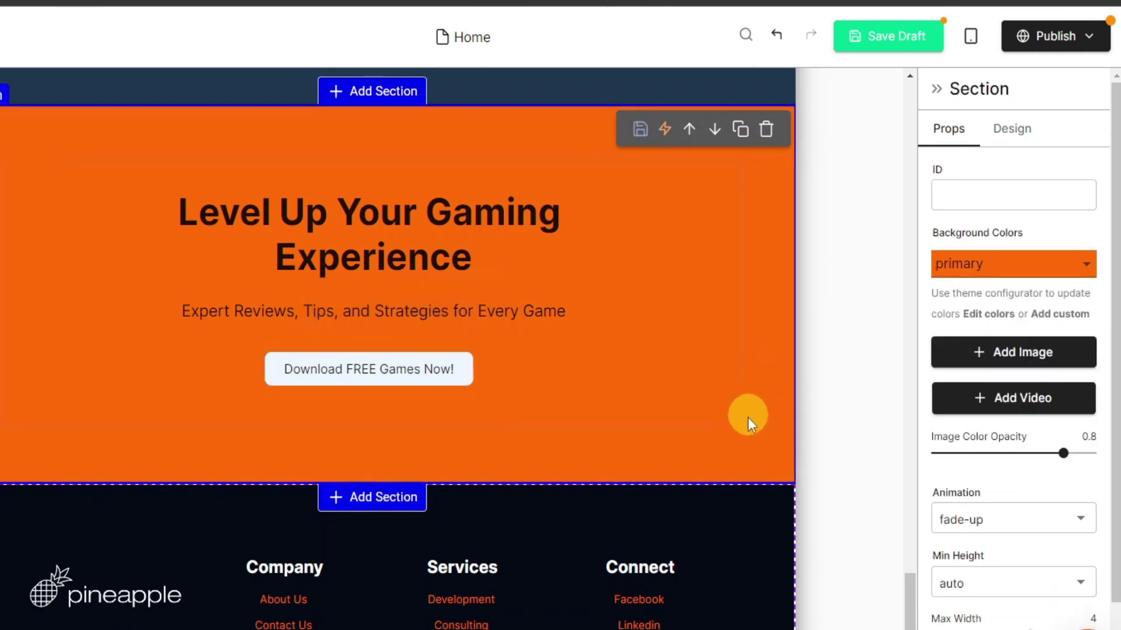
pyautogui.click(772, 373)
# - Copy the "Download FREE Games Now!" button from the "Level Up Your Gaming Experience" section
pyautogui.scroll(-2, 700, 443)
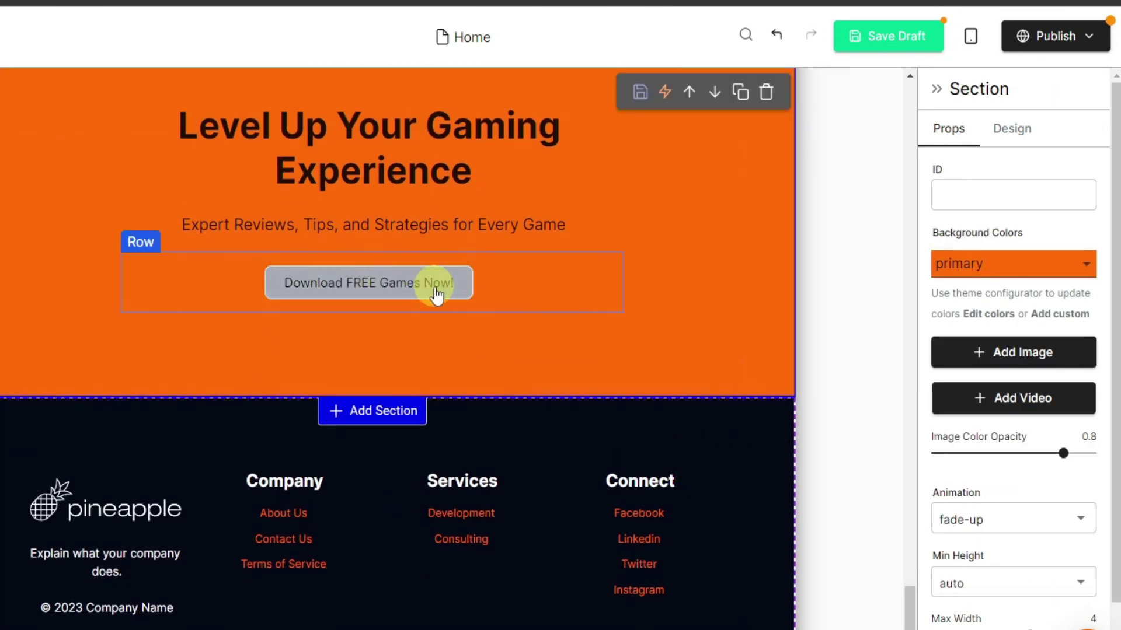
pyautogui.scroll(4, 425, 388)
pyautogui.scroll(-4, 400, 480)
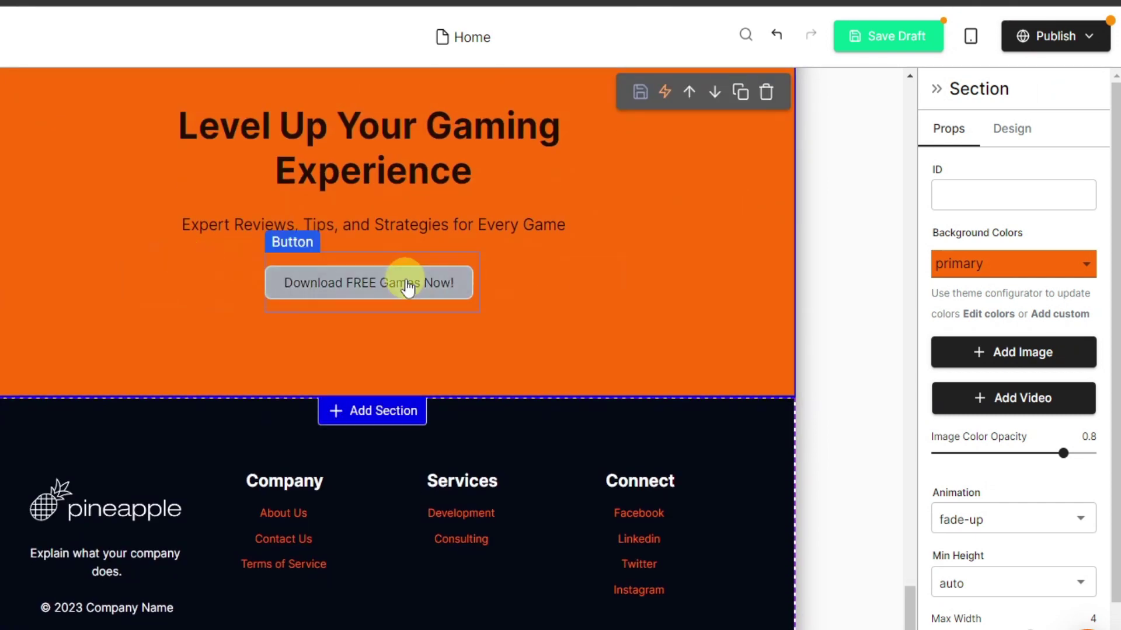
pyautogui.click(403, 284)
pyautogui.scroll(1, 408, 288)
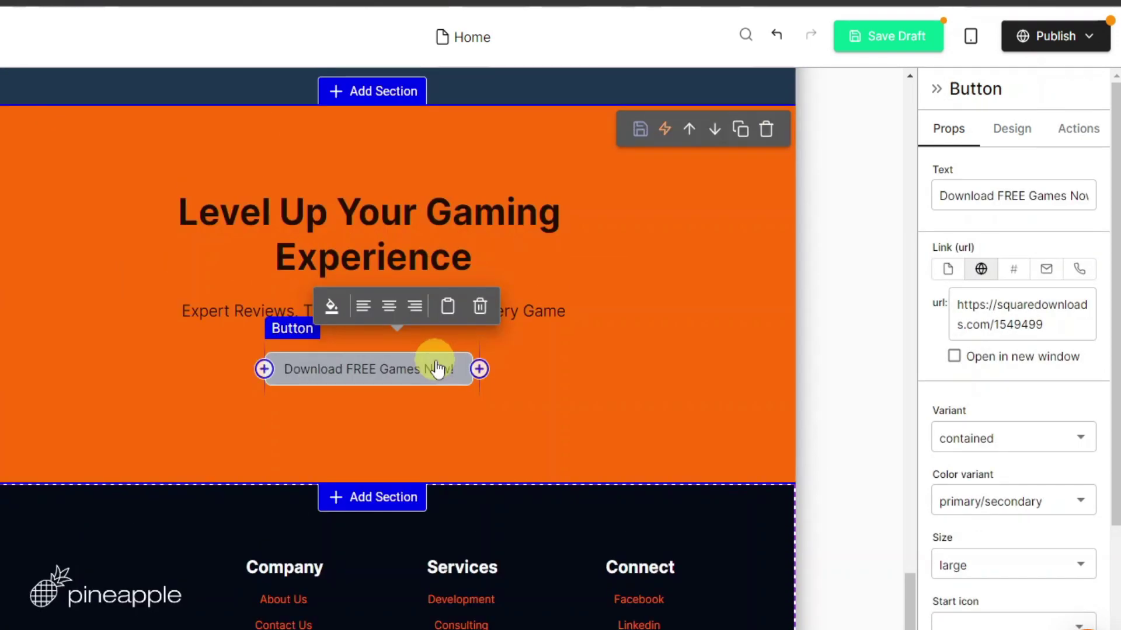
pyautogui.click(446, 303)
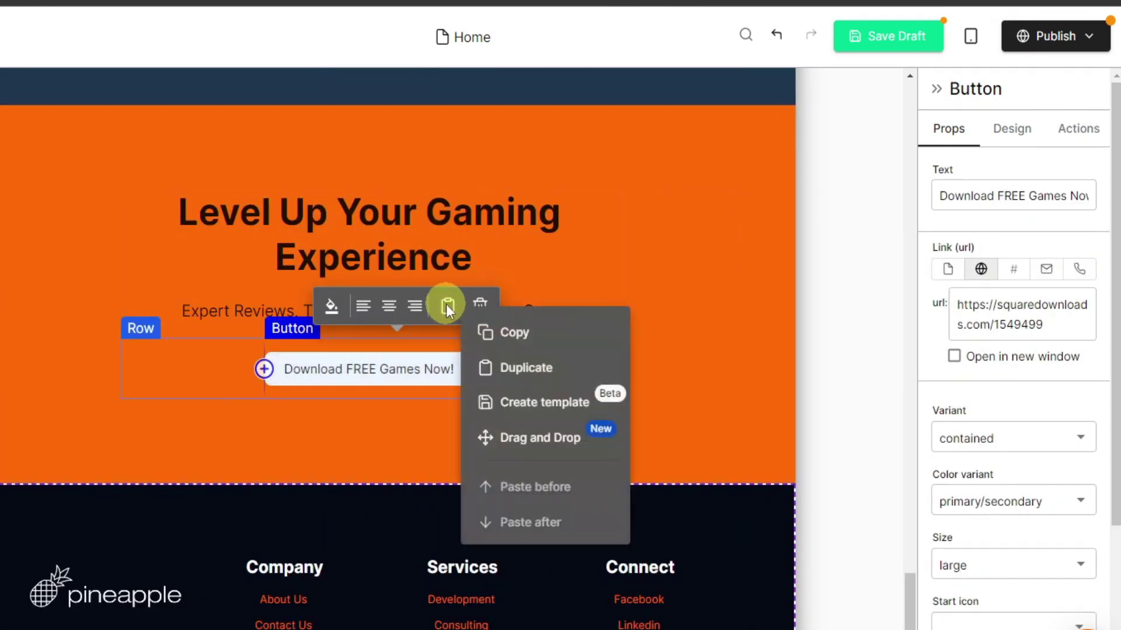
pyautogui.click(507, 332)
pyautogui.scroll(-15, 506, 332)
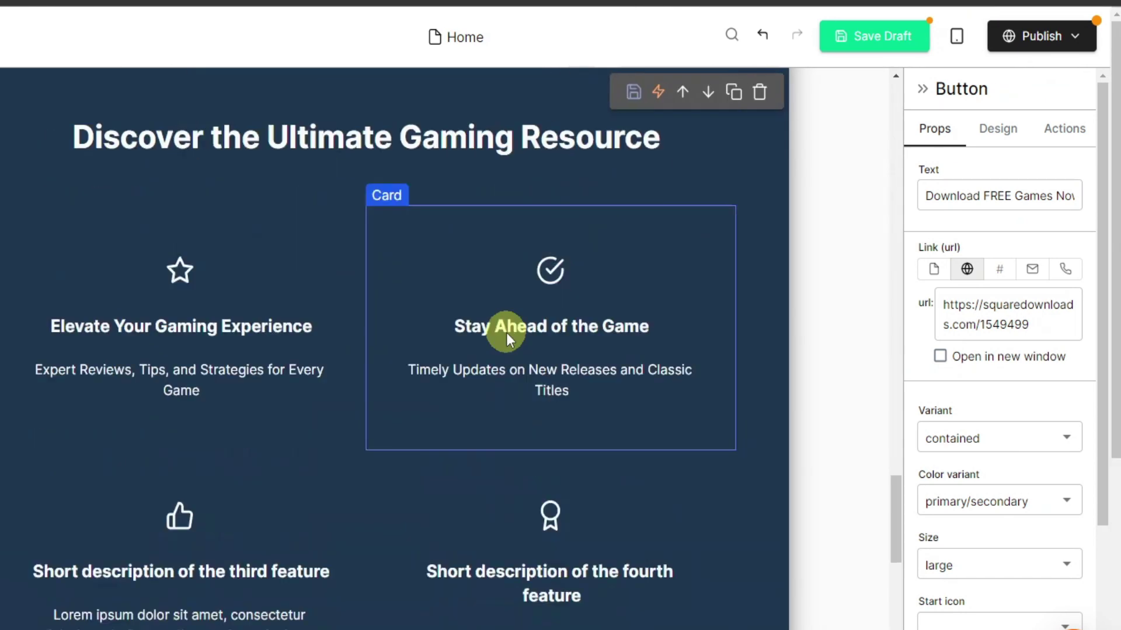